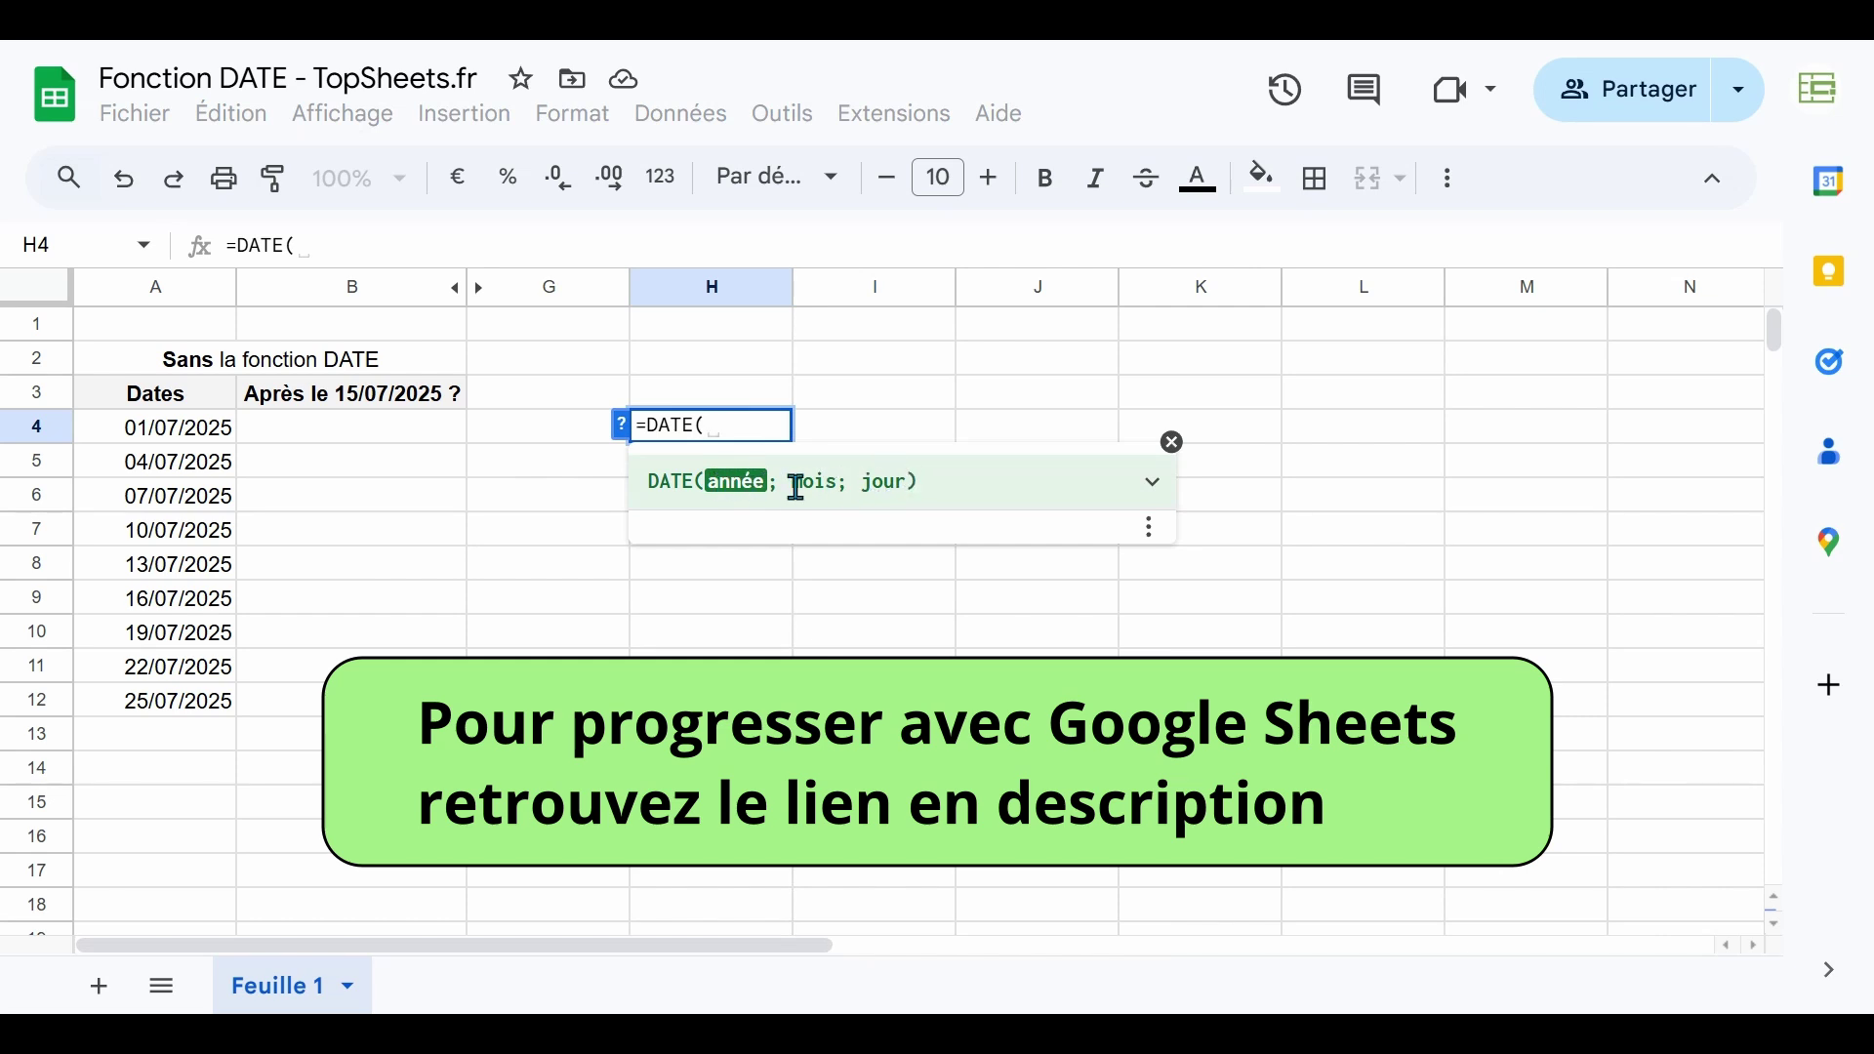
Enter the formula =DATE(2025;07;01) in cell H4 and compare it with the date in A4
click(1157, 491)
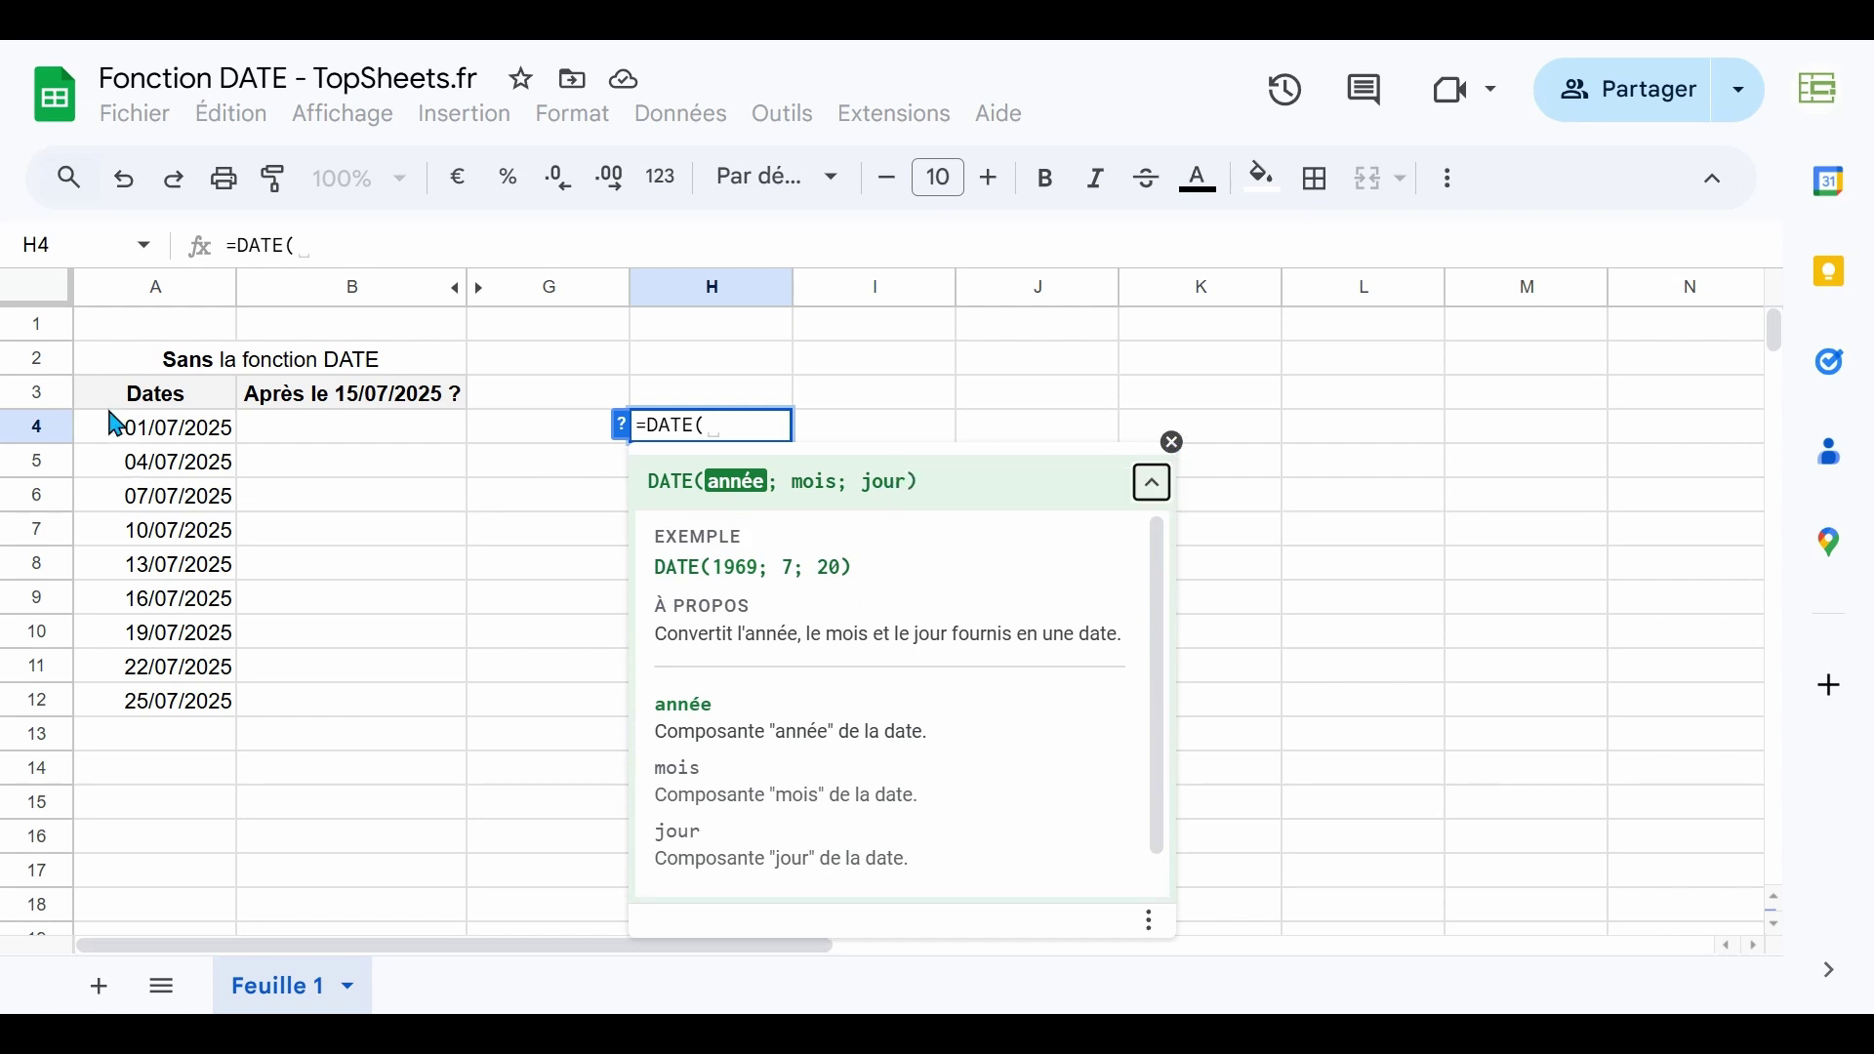
click(717, 428)
text(20)
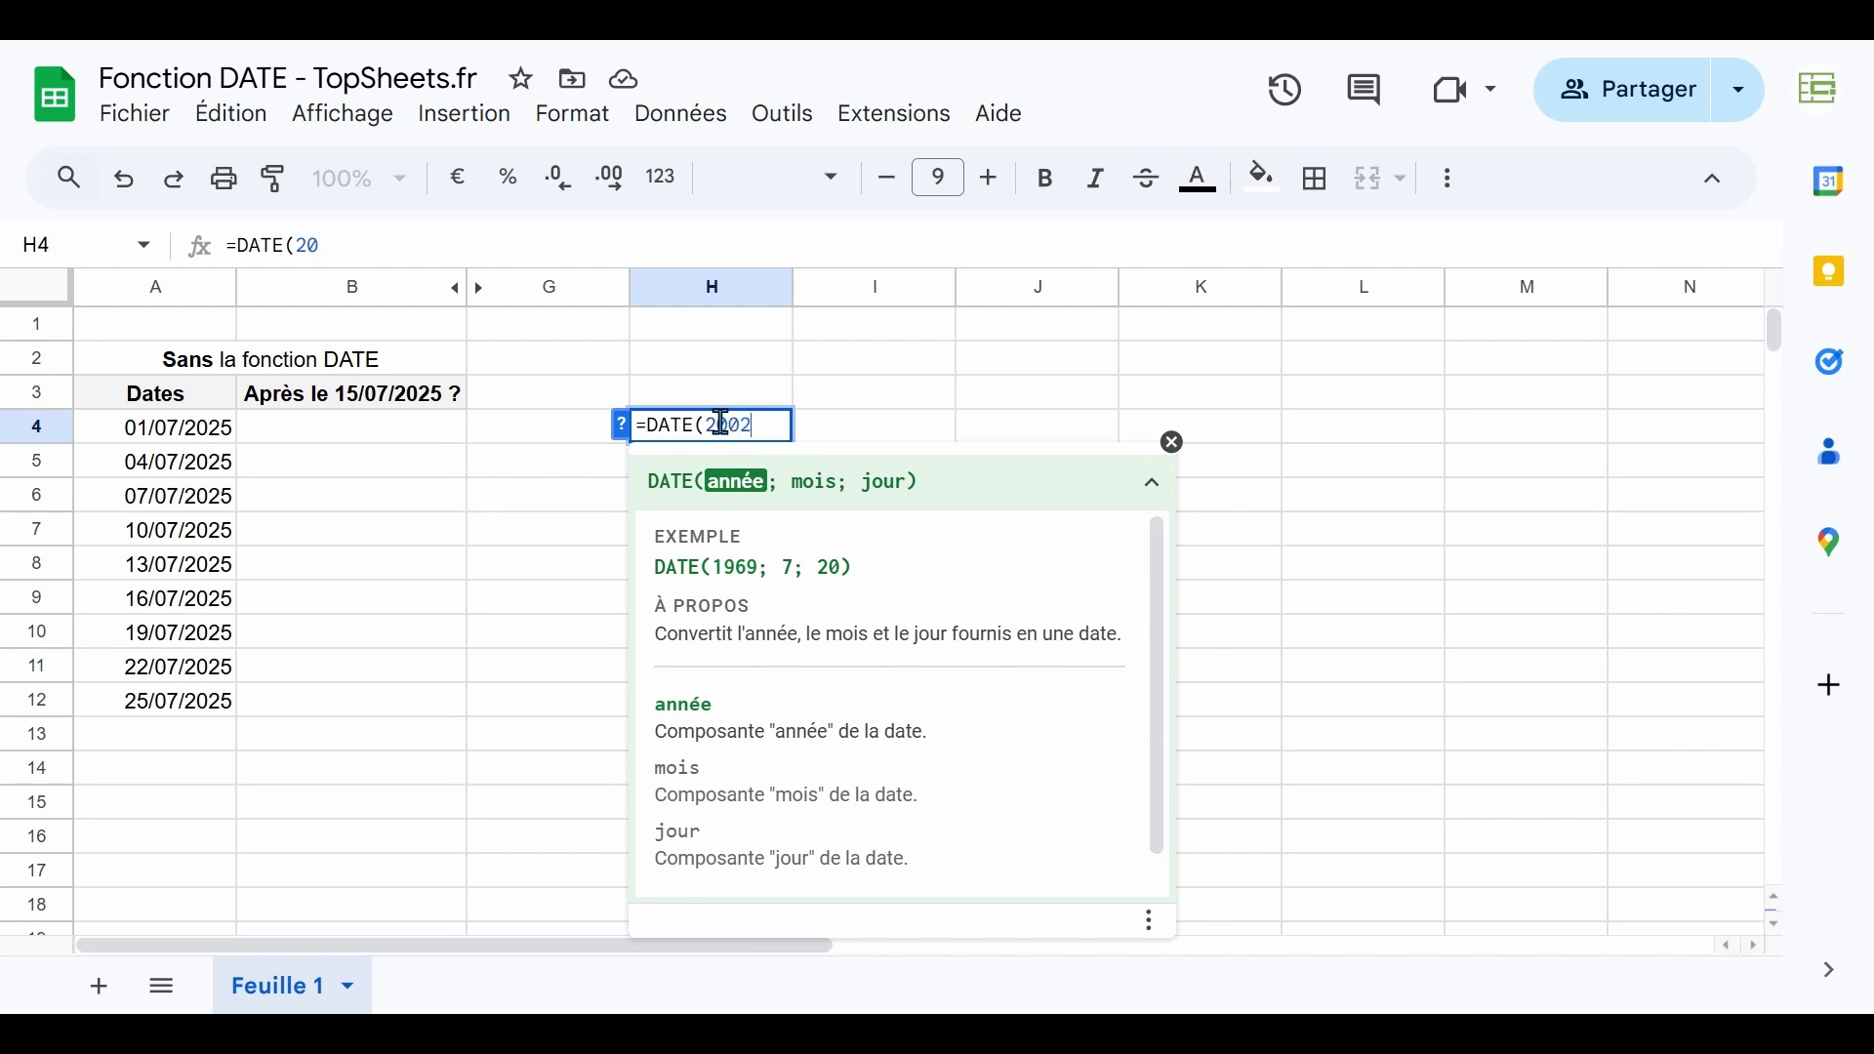
text(25;01)
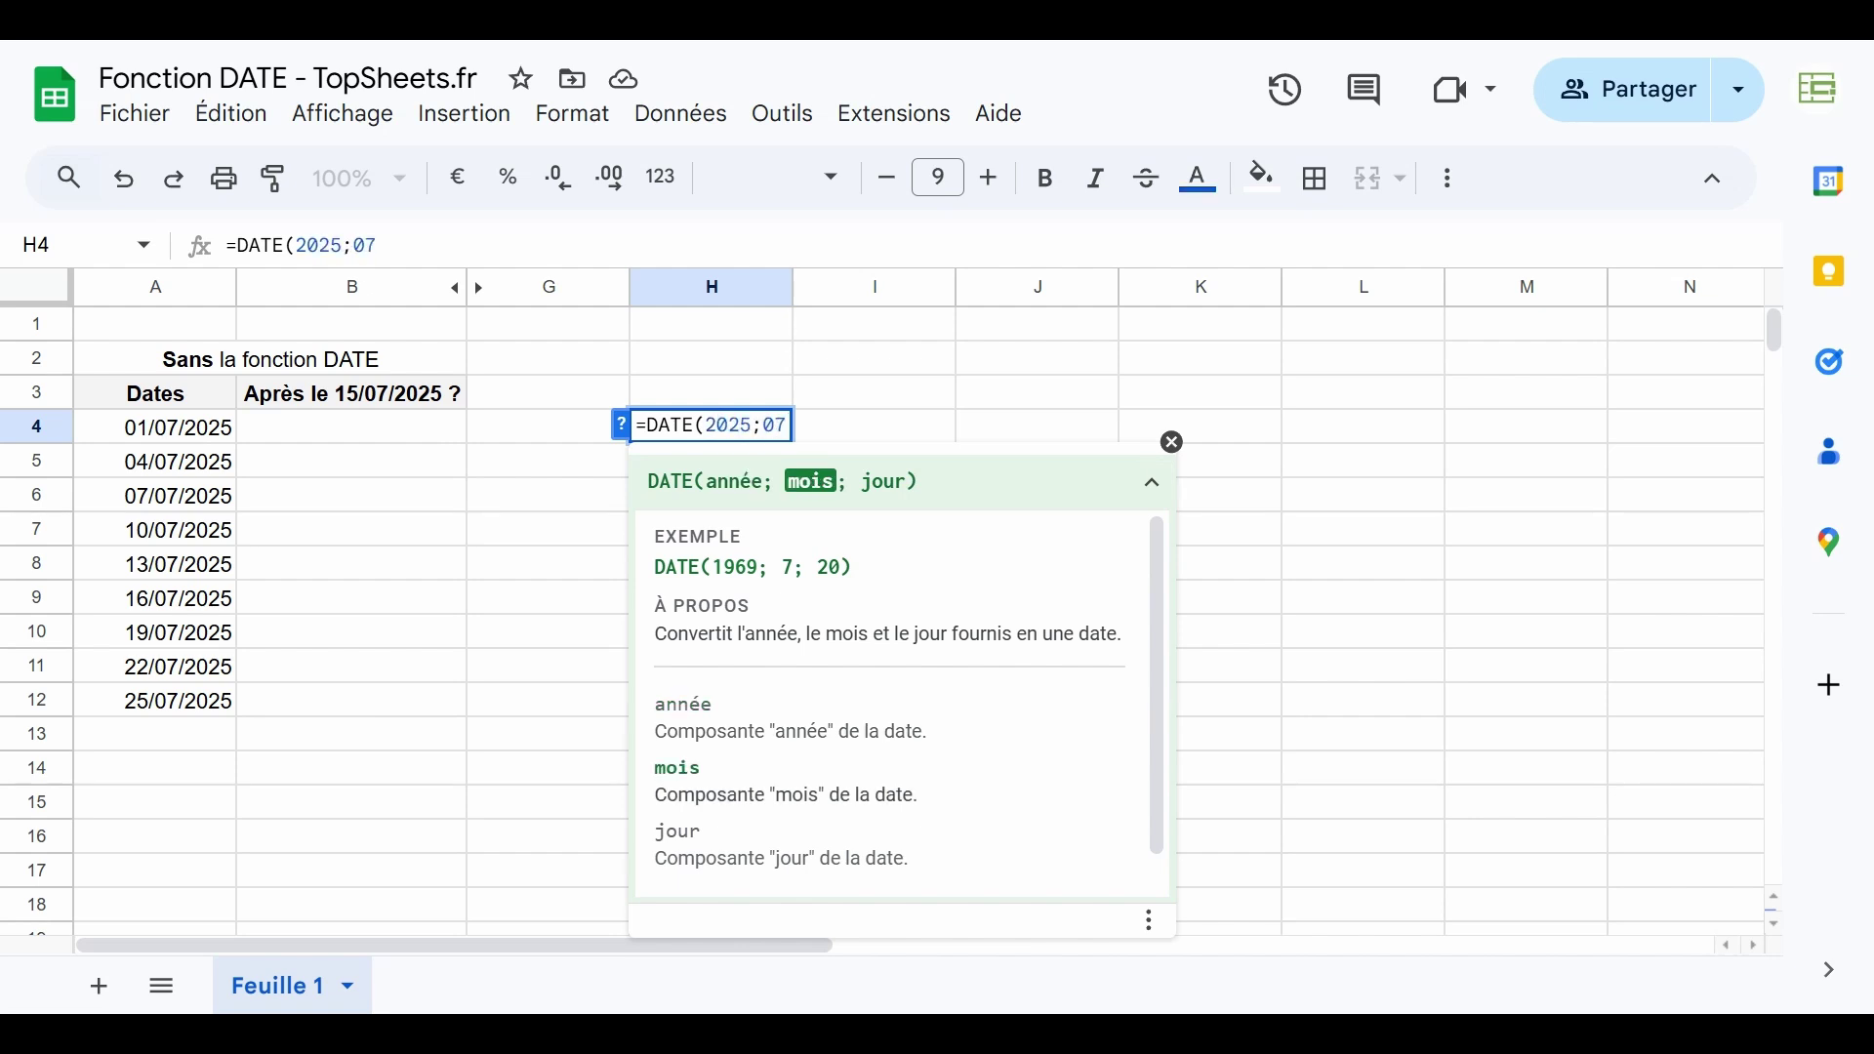
text(;01))
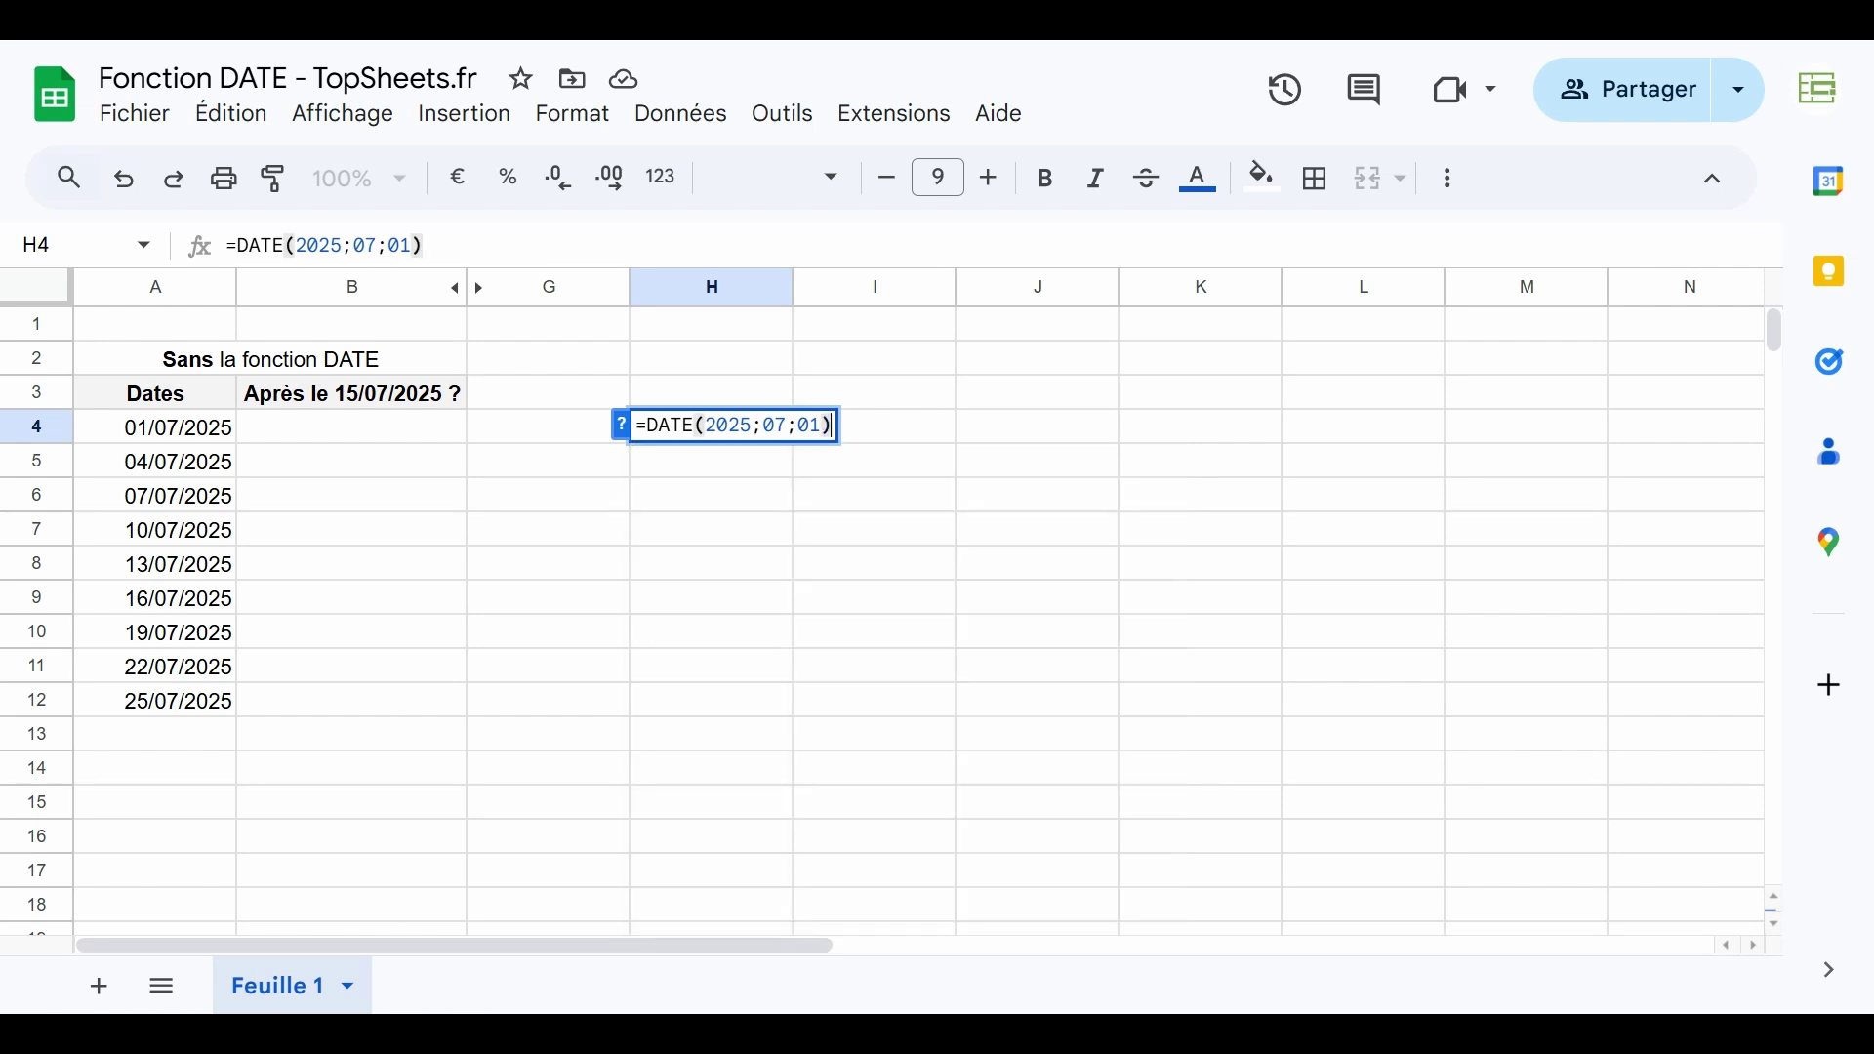
key(Return)
key(Up)
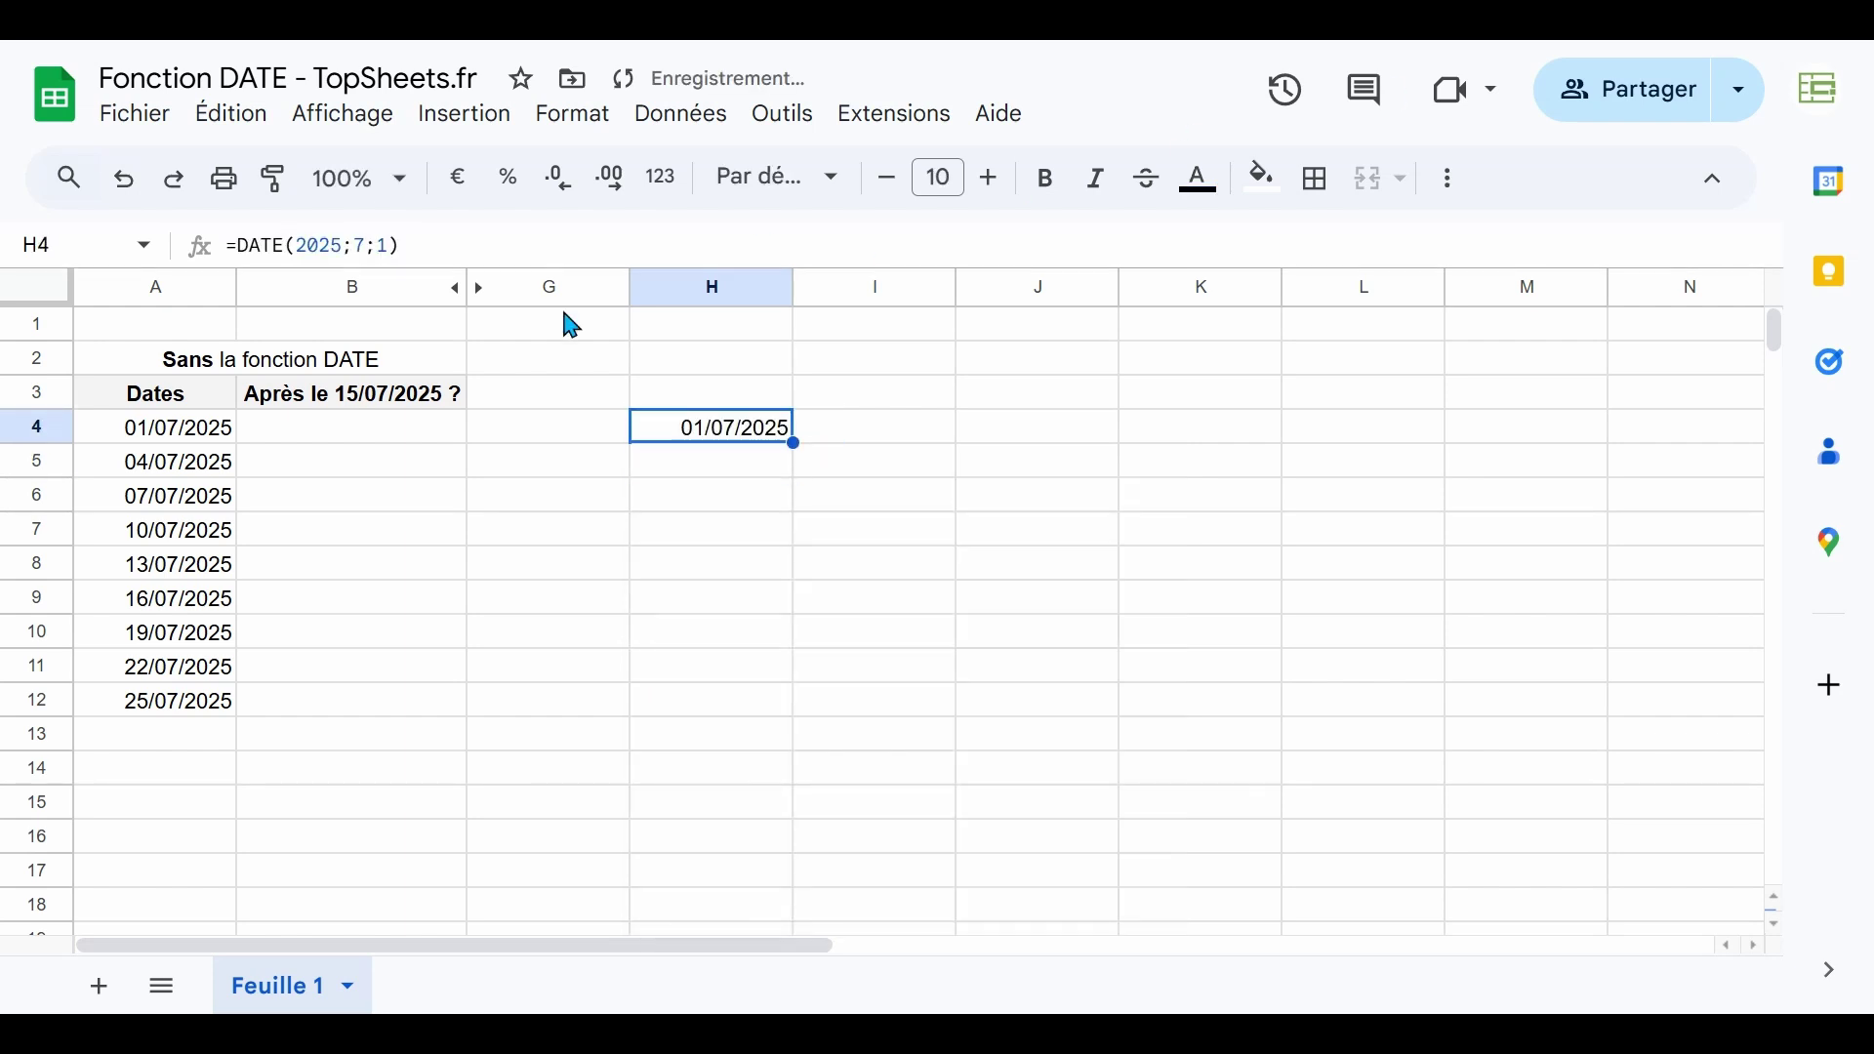
click(209, 435)
click(705, 437)
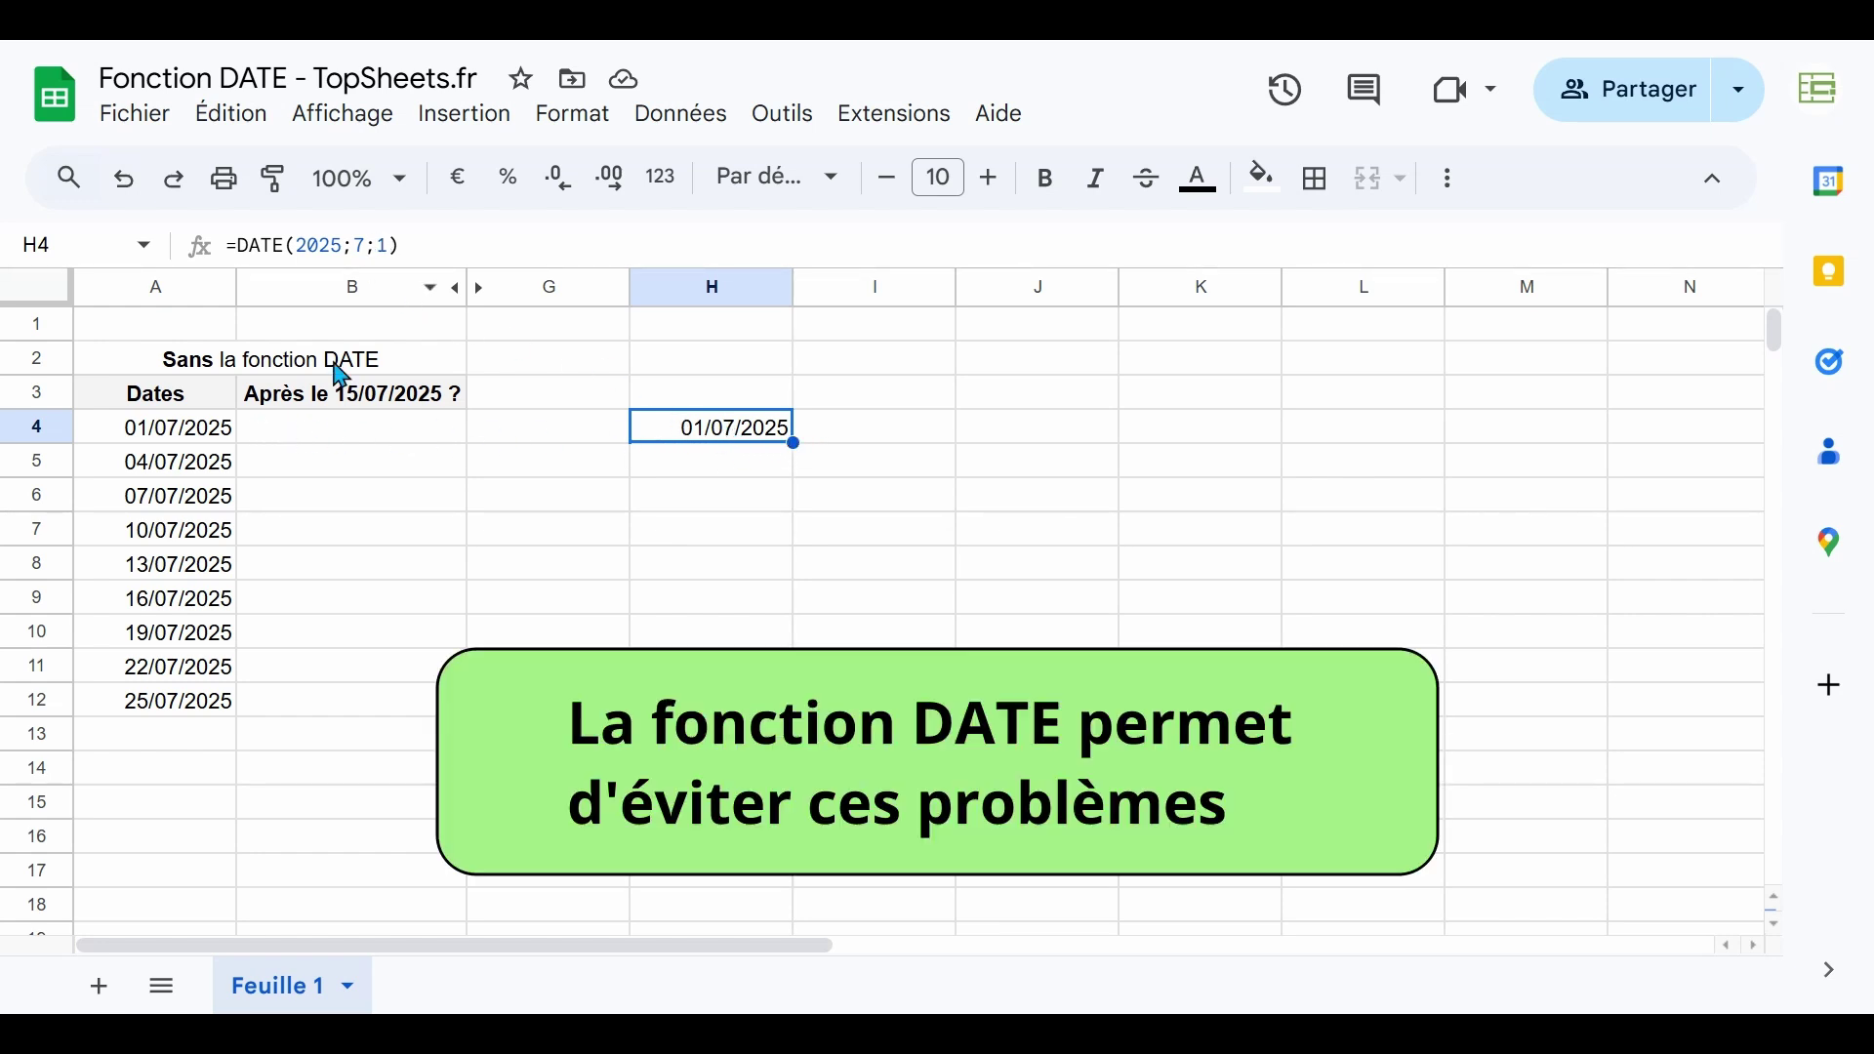
Enter the subtraction =04/07/2025-01/07/2025 in cell H6, writing both dates directly without the DATE function
click(737, 505)
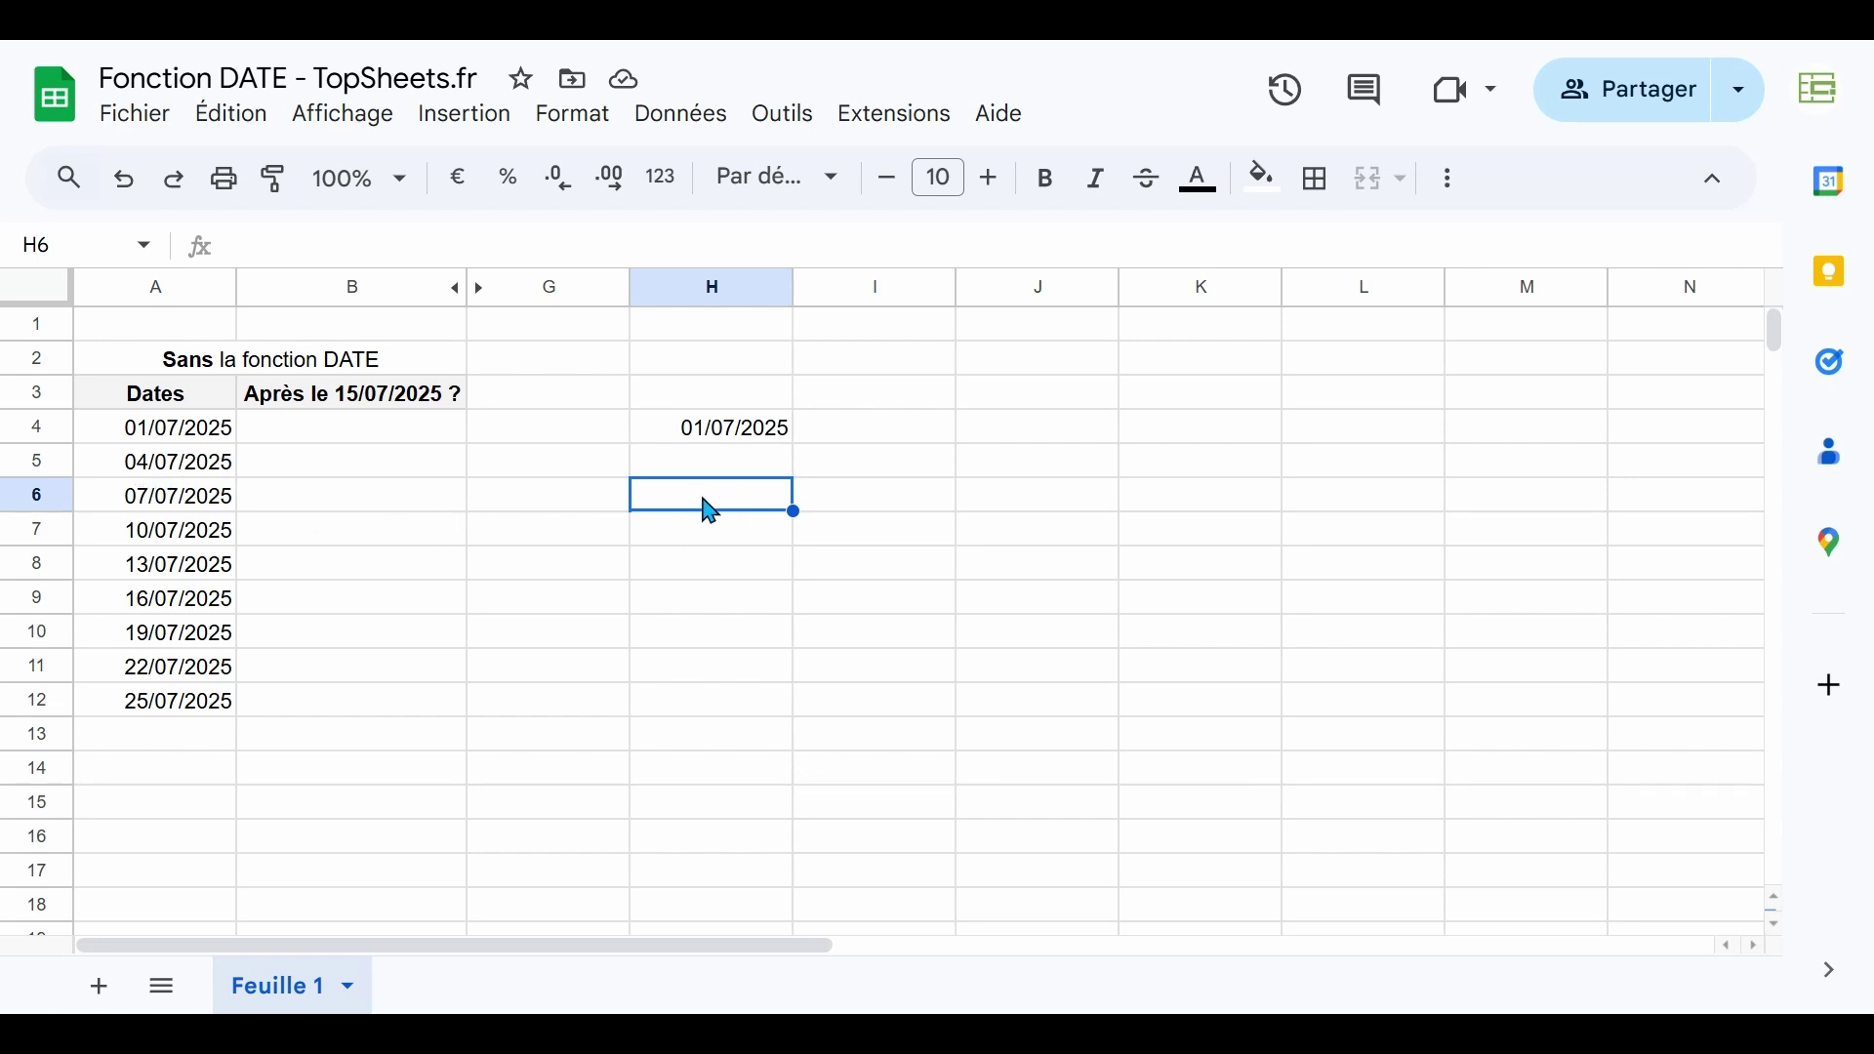
text(=04)
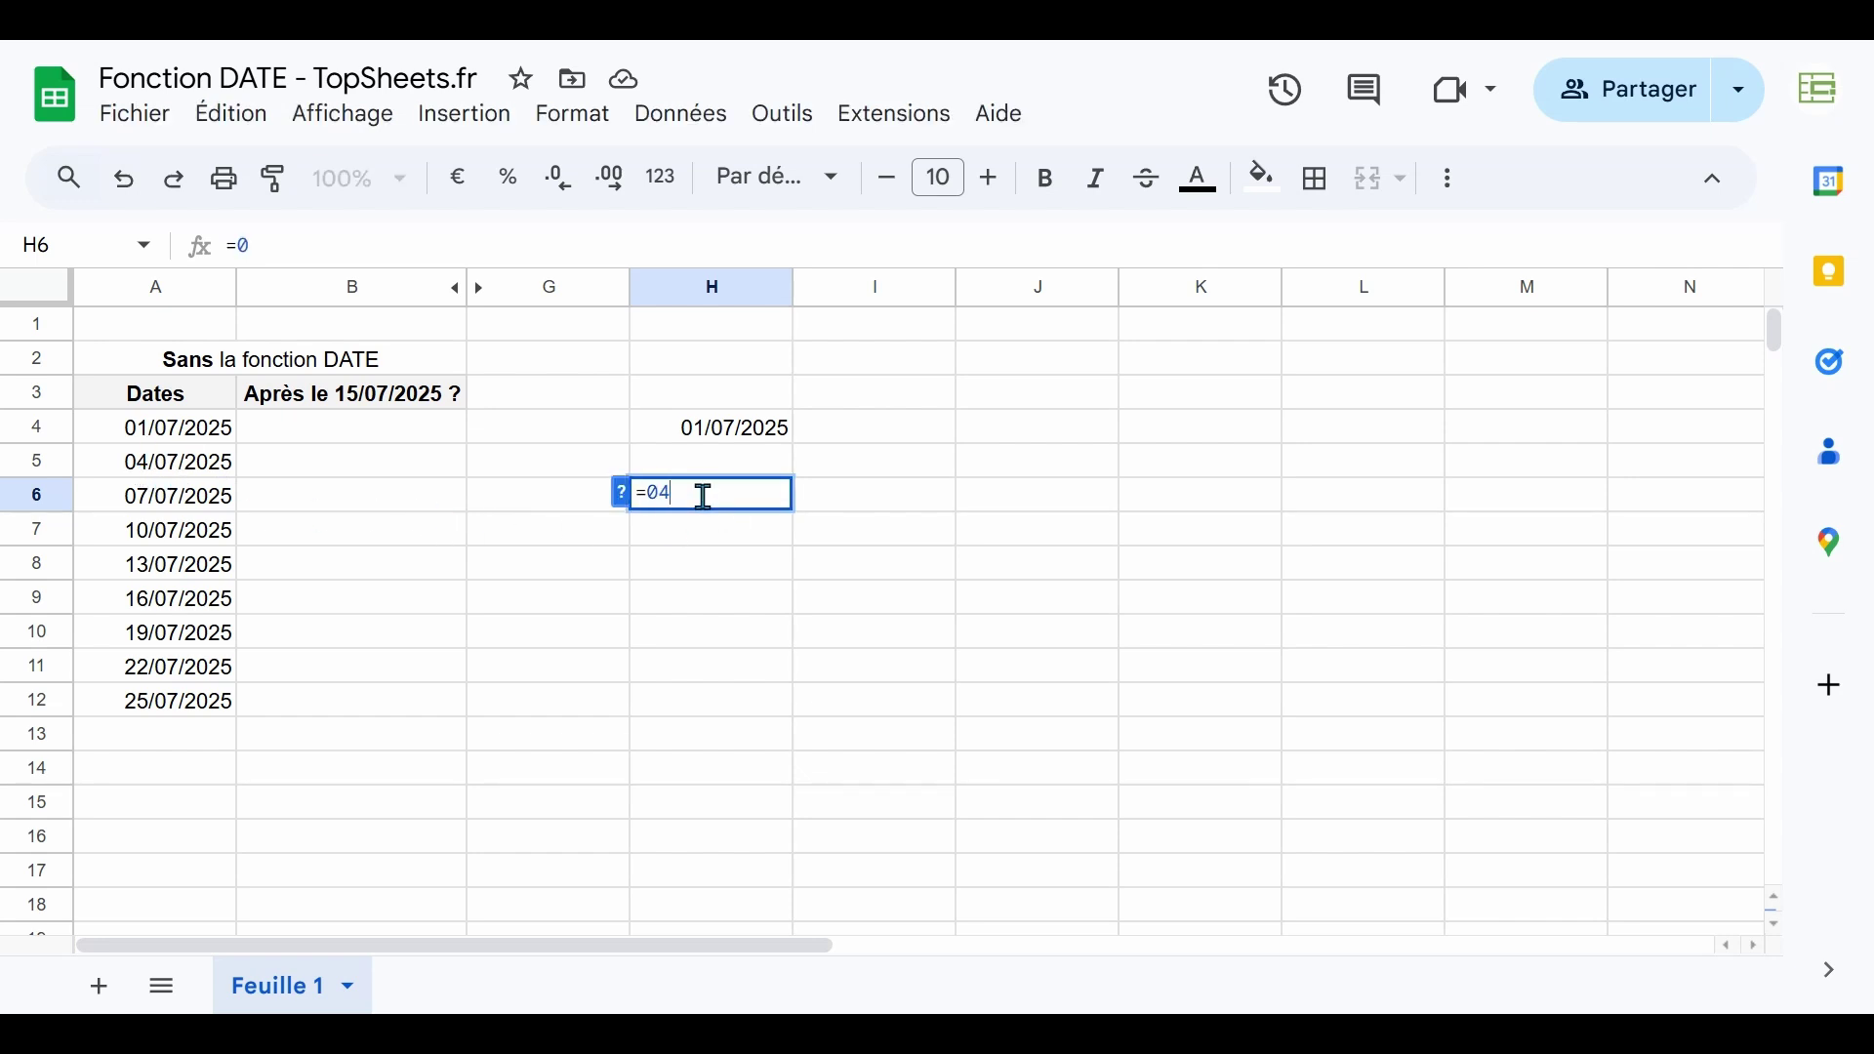
text(/07/2025)
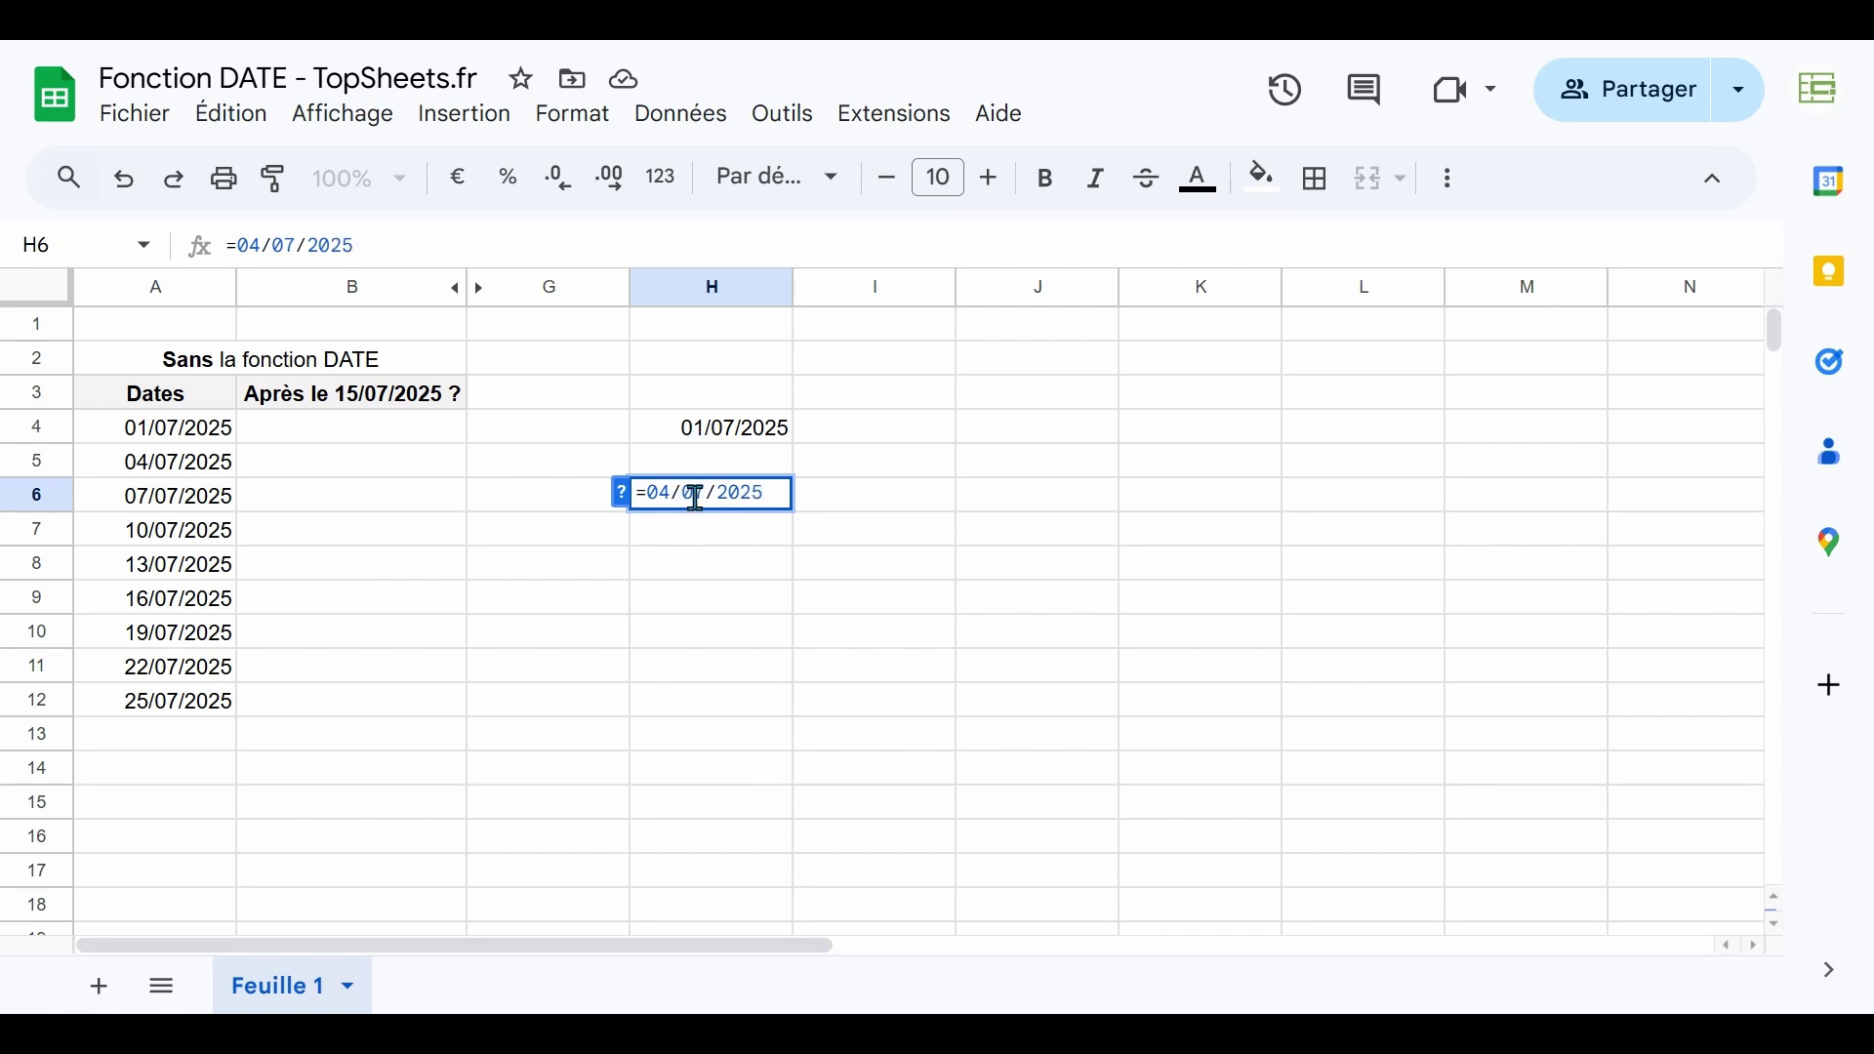
text(-01/07/2025)
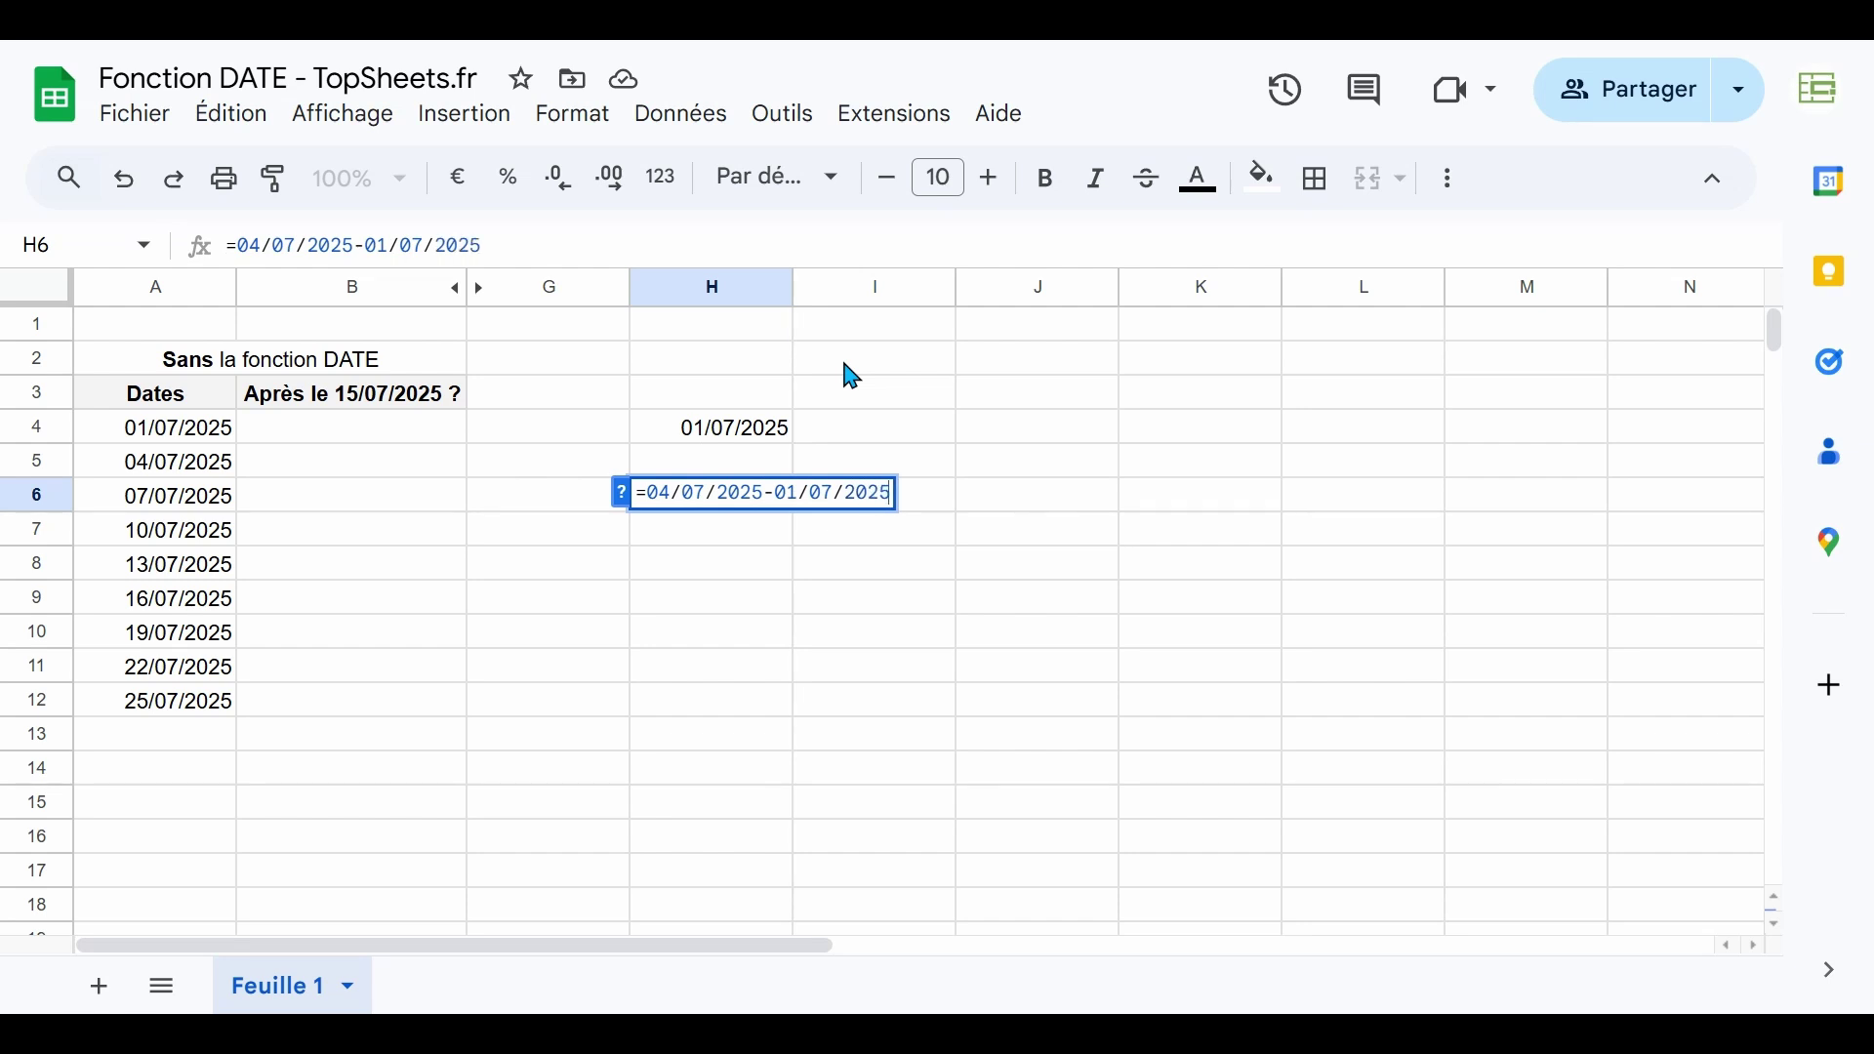
key(Return)
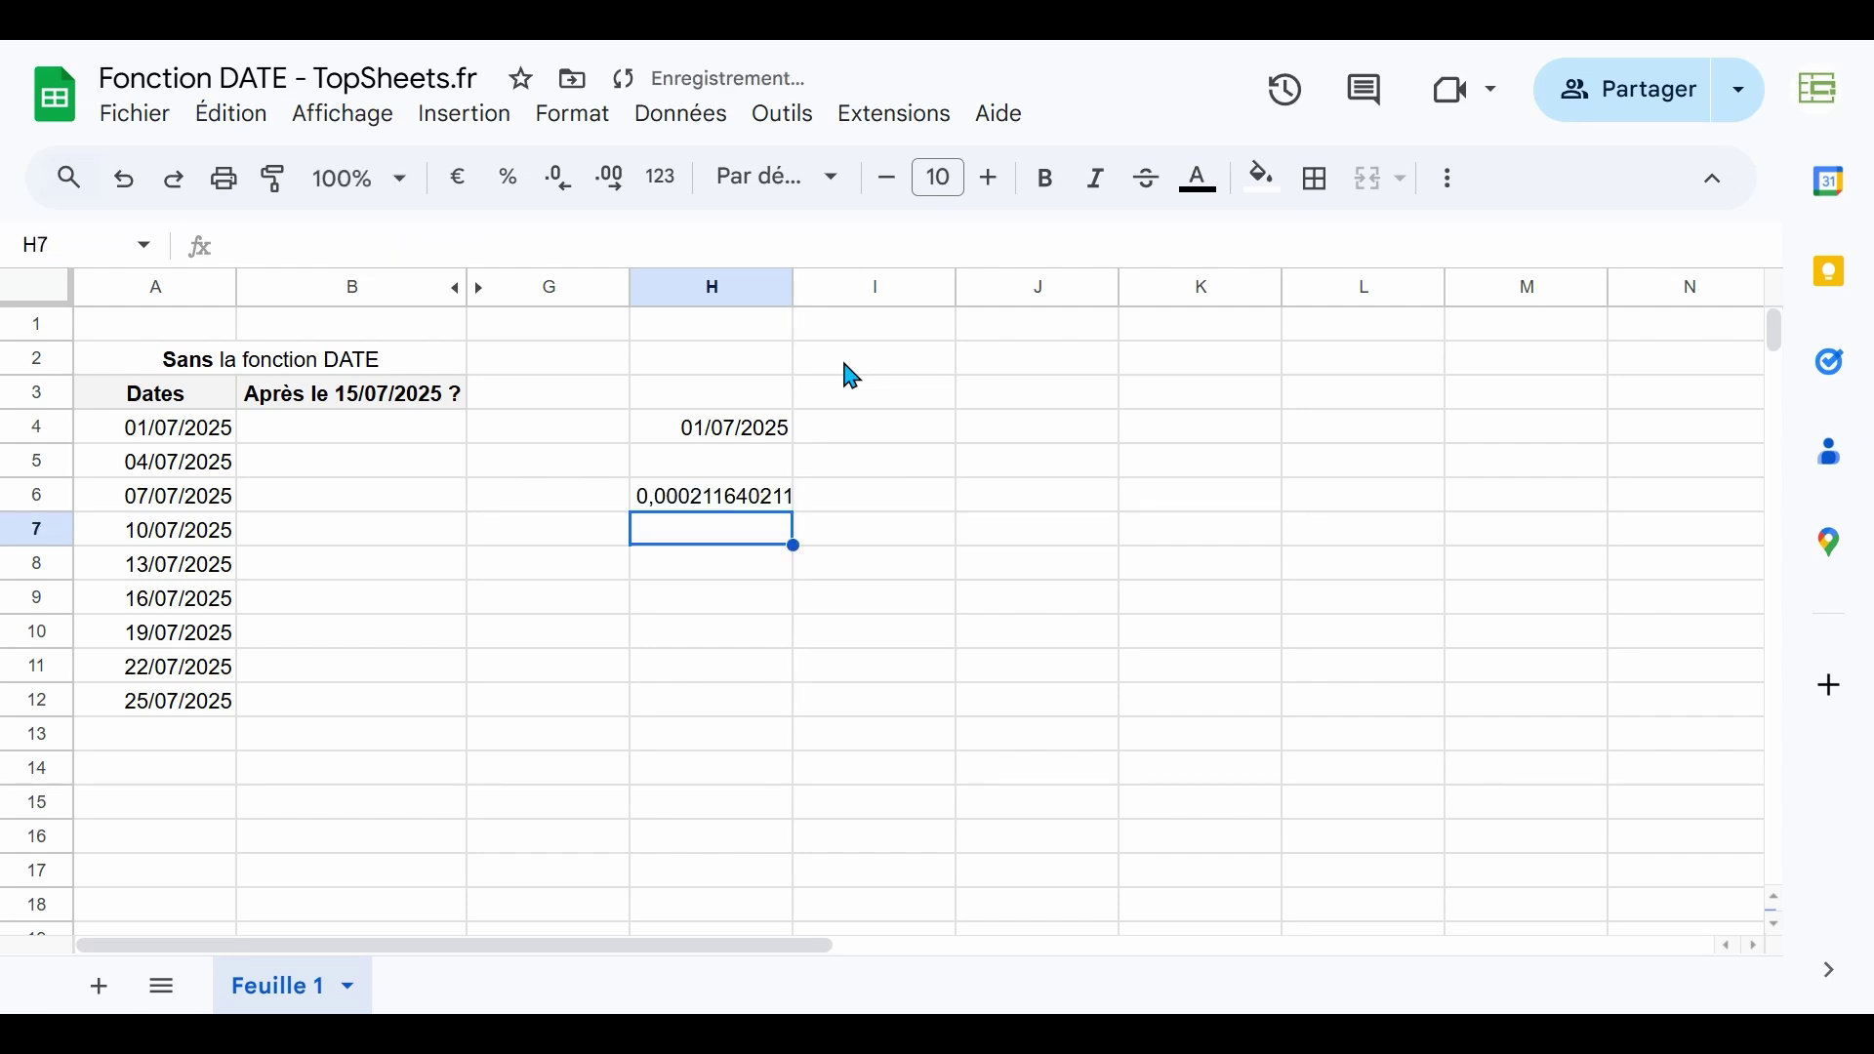
click(740, 495)
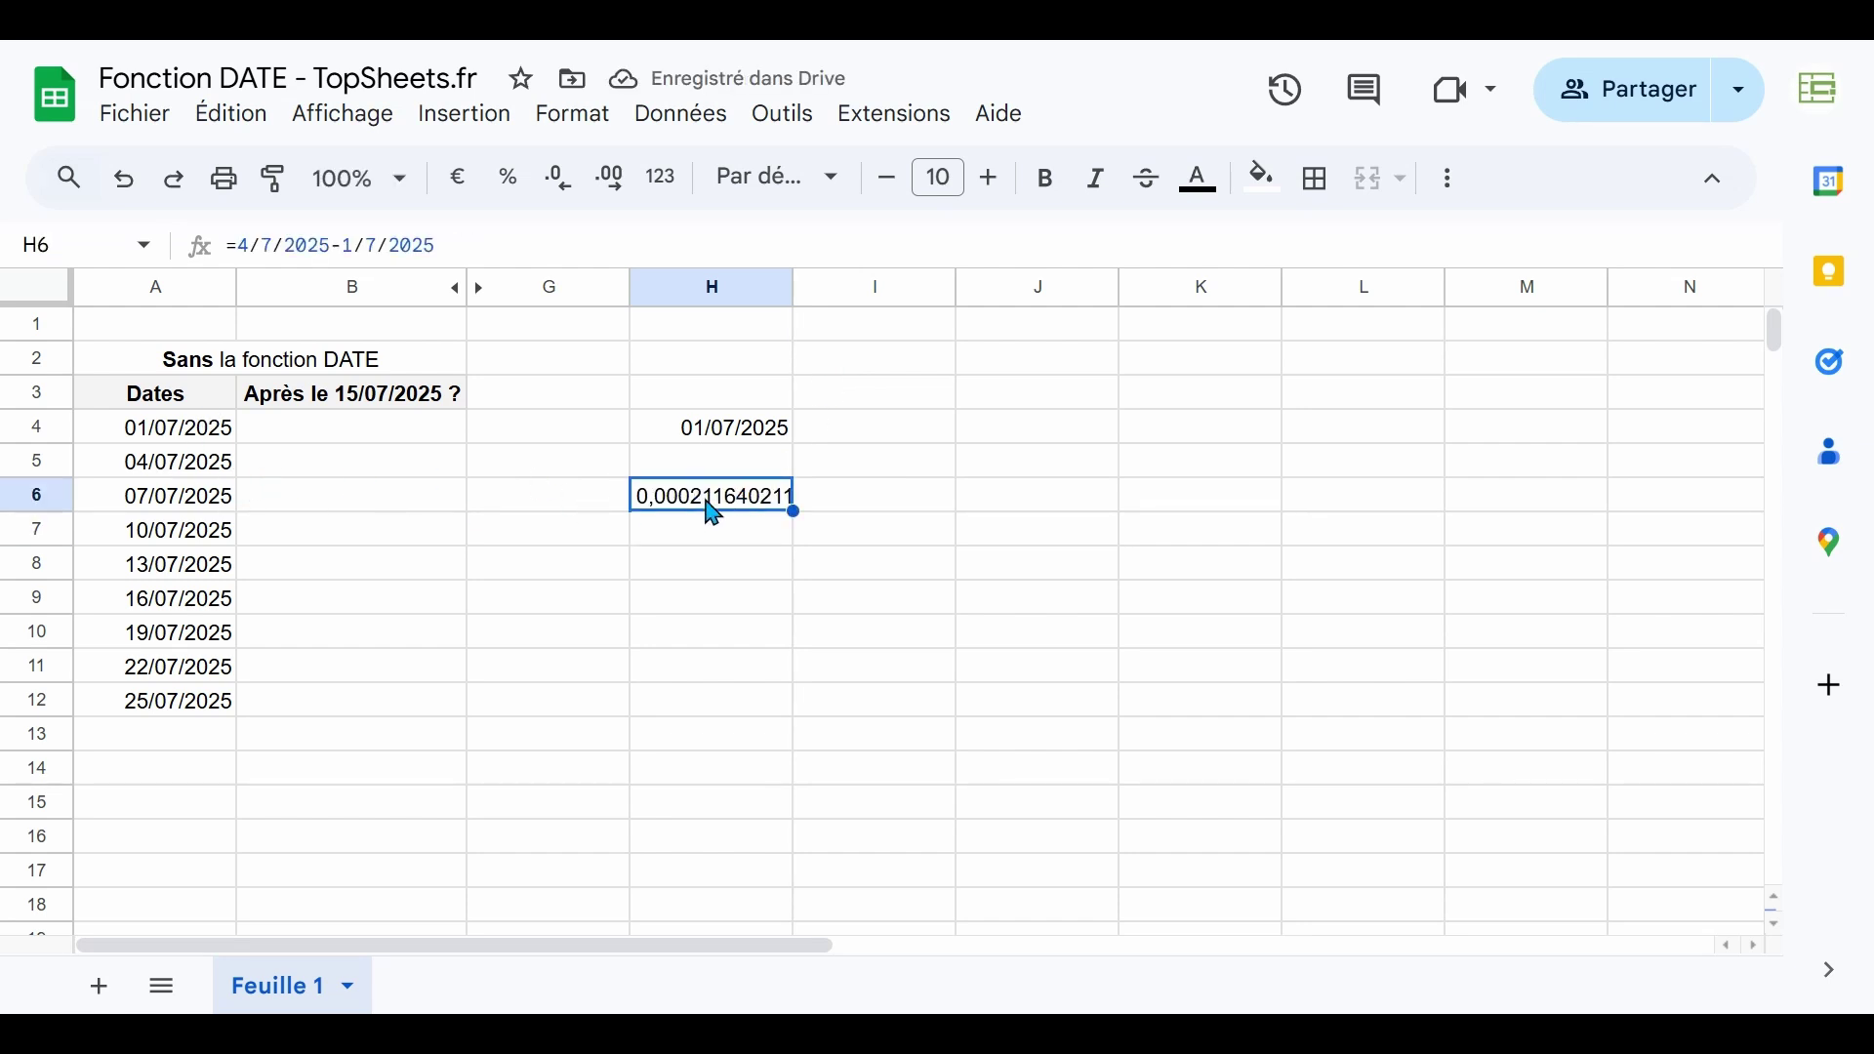
Subtract the two date cells with =A5-A4 in cell B5 and compare it with the formula in H6
click(337, 467)
text(=A5-)
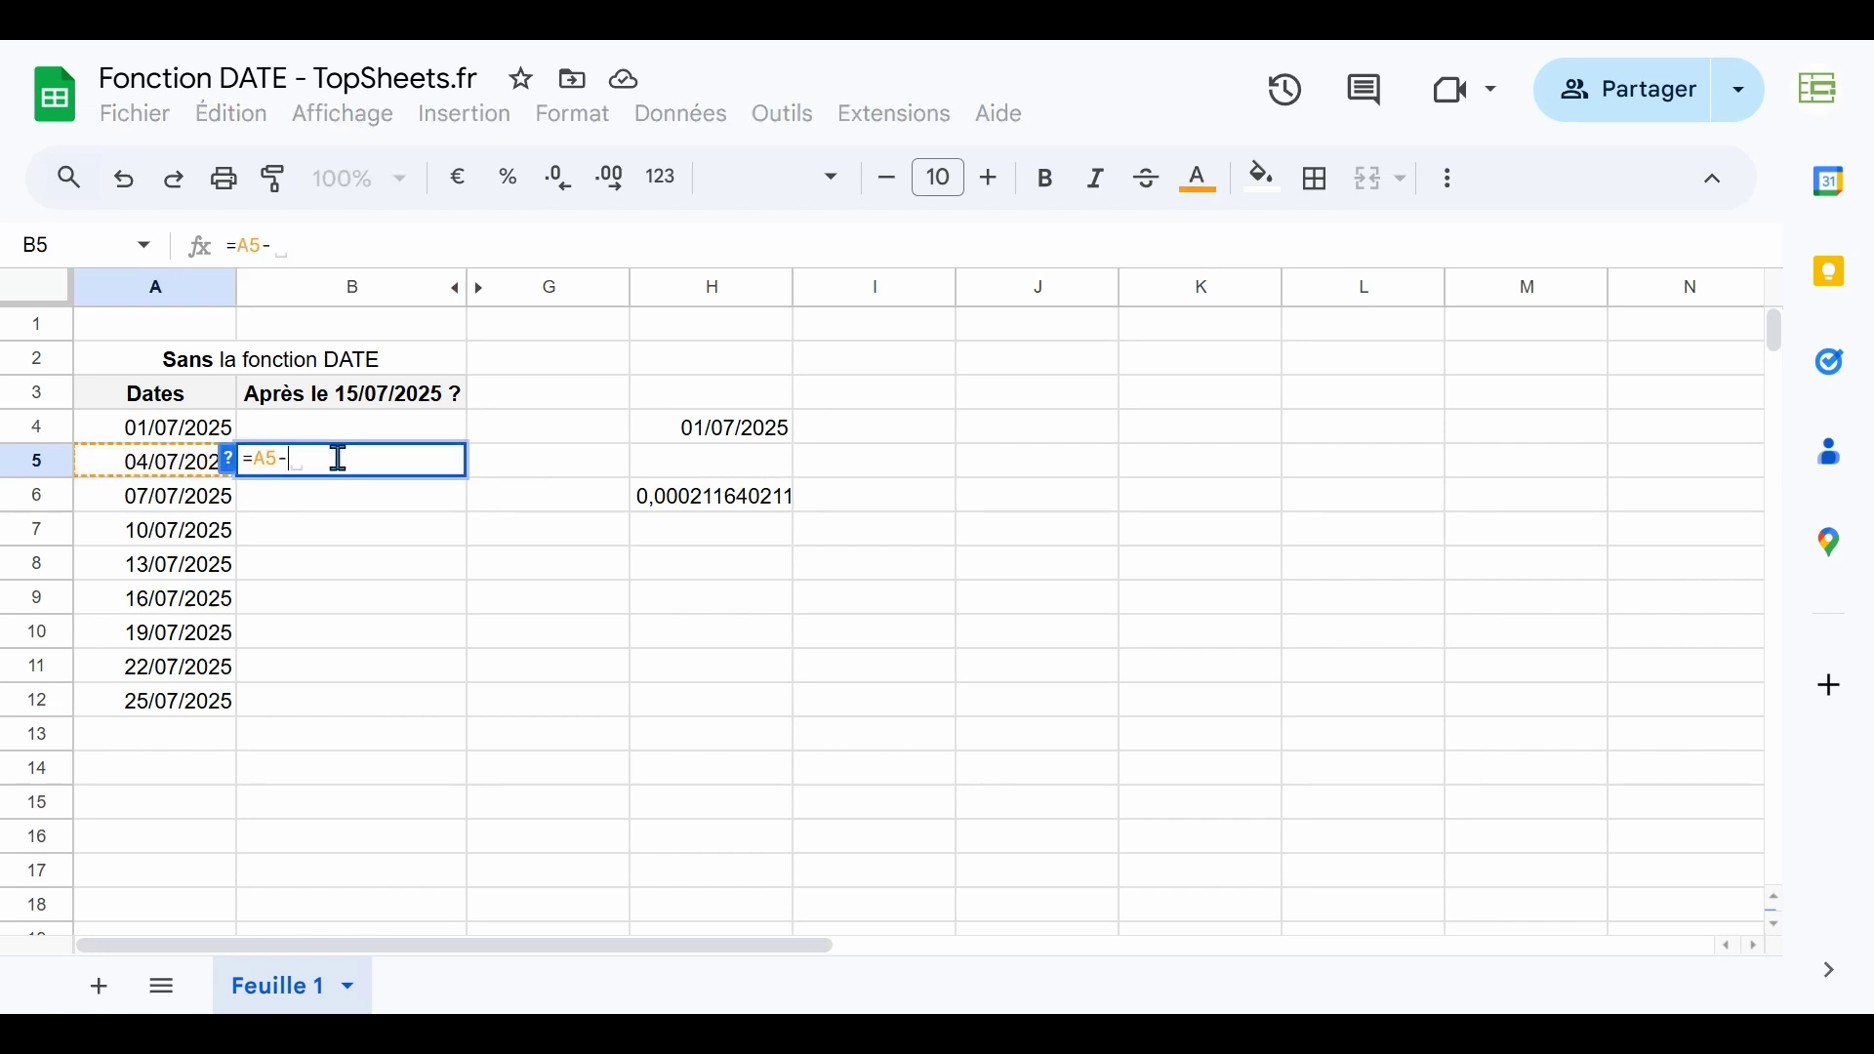
key(Up)
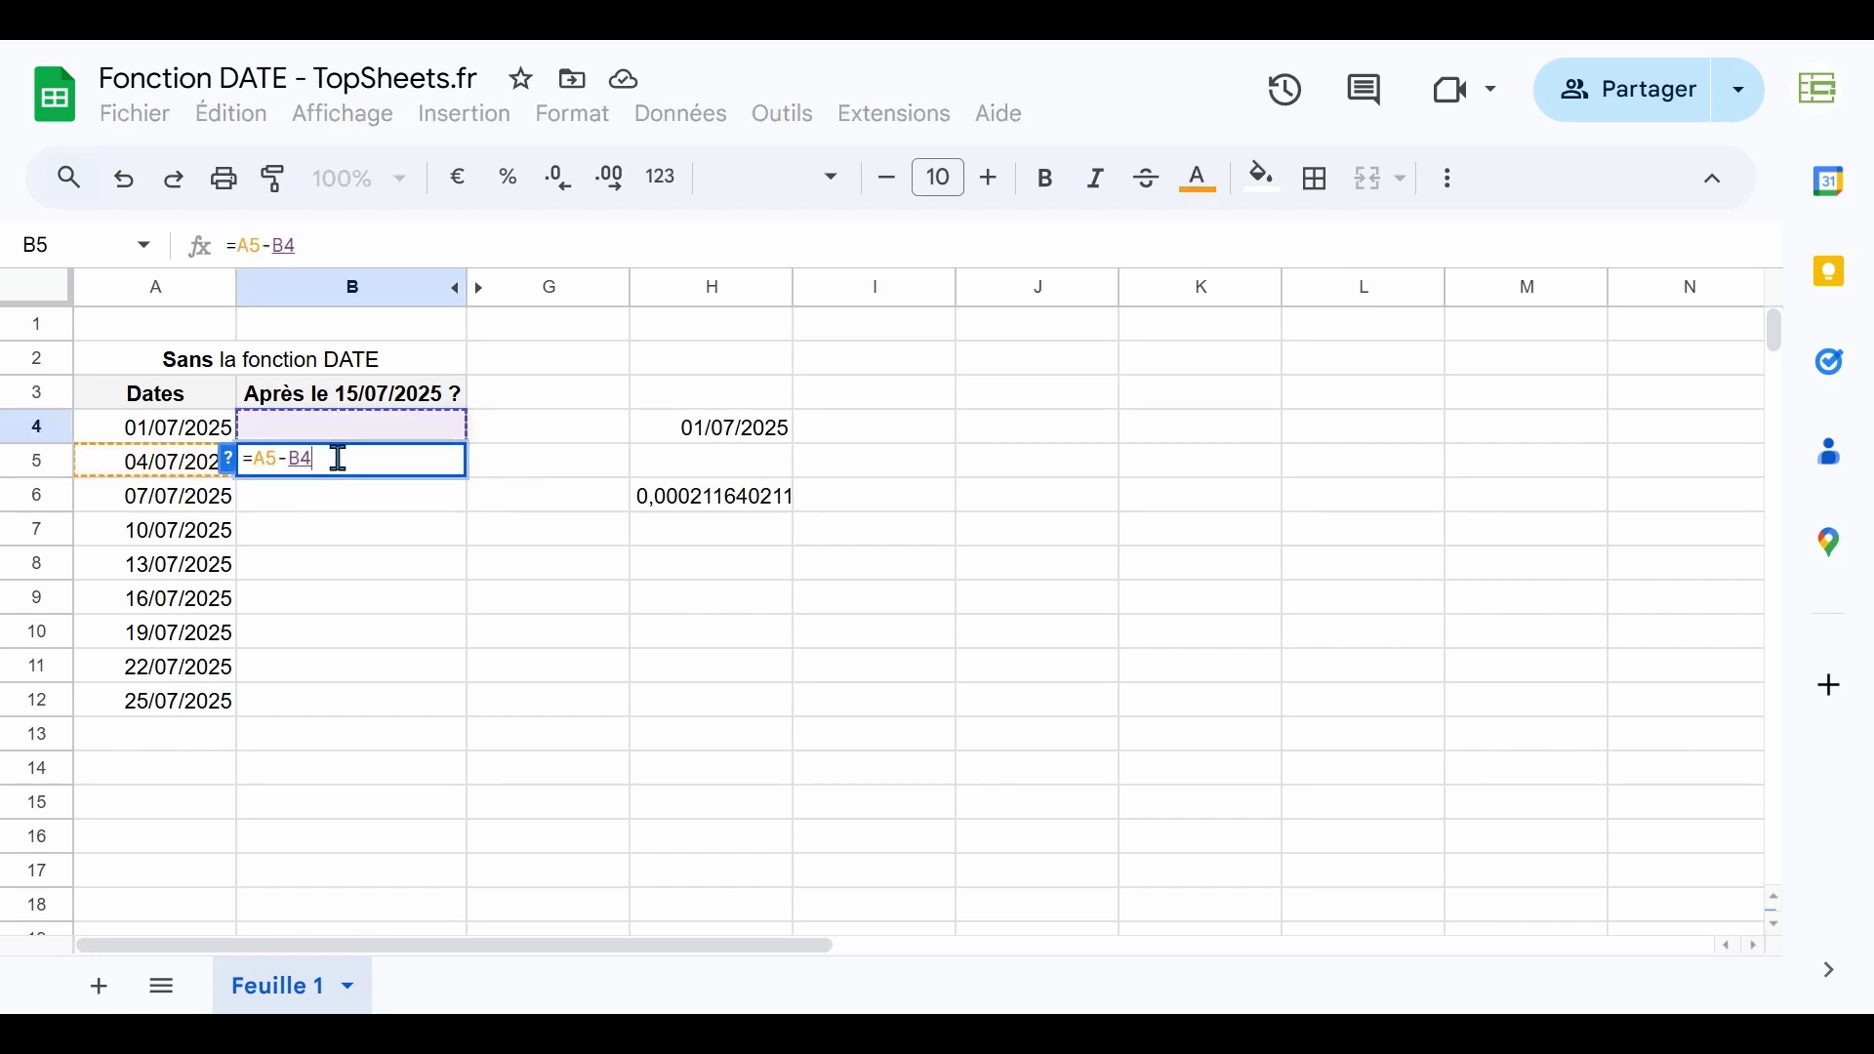
key(Left)
key(ctrl+Return)
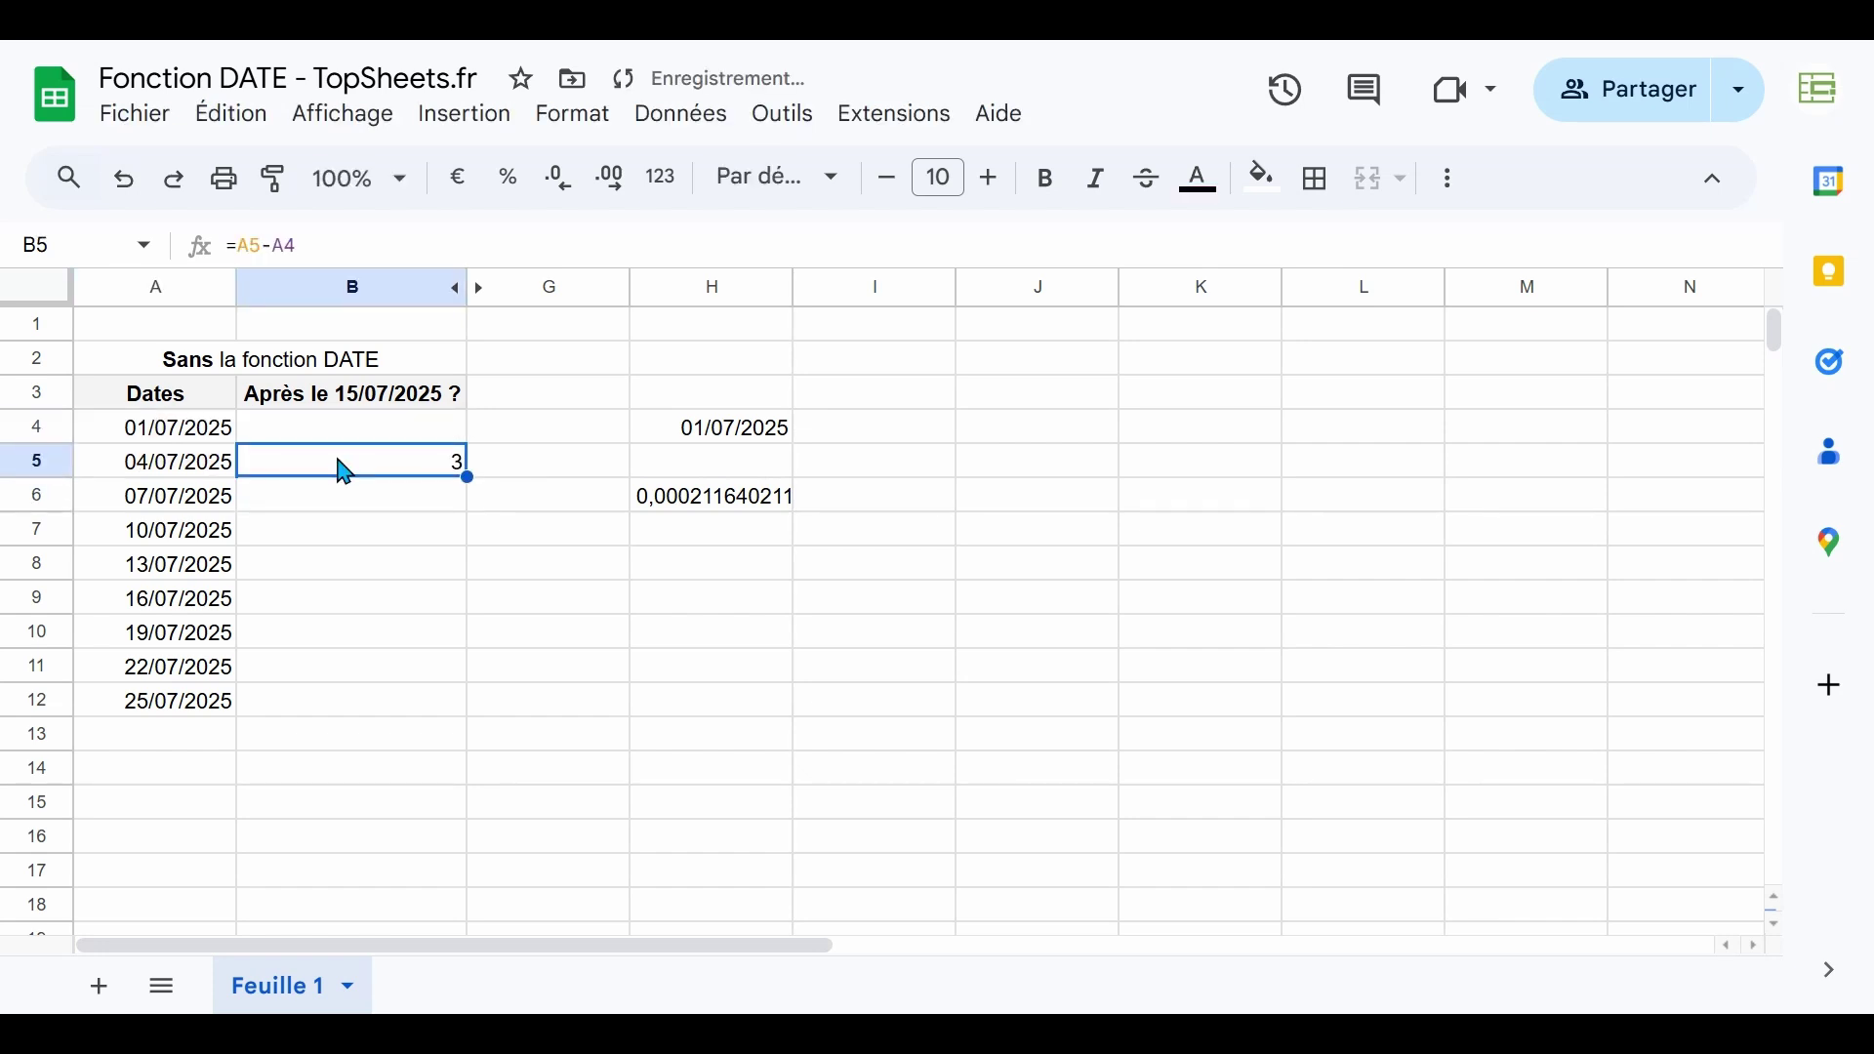
click(676, 504)
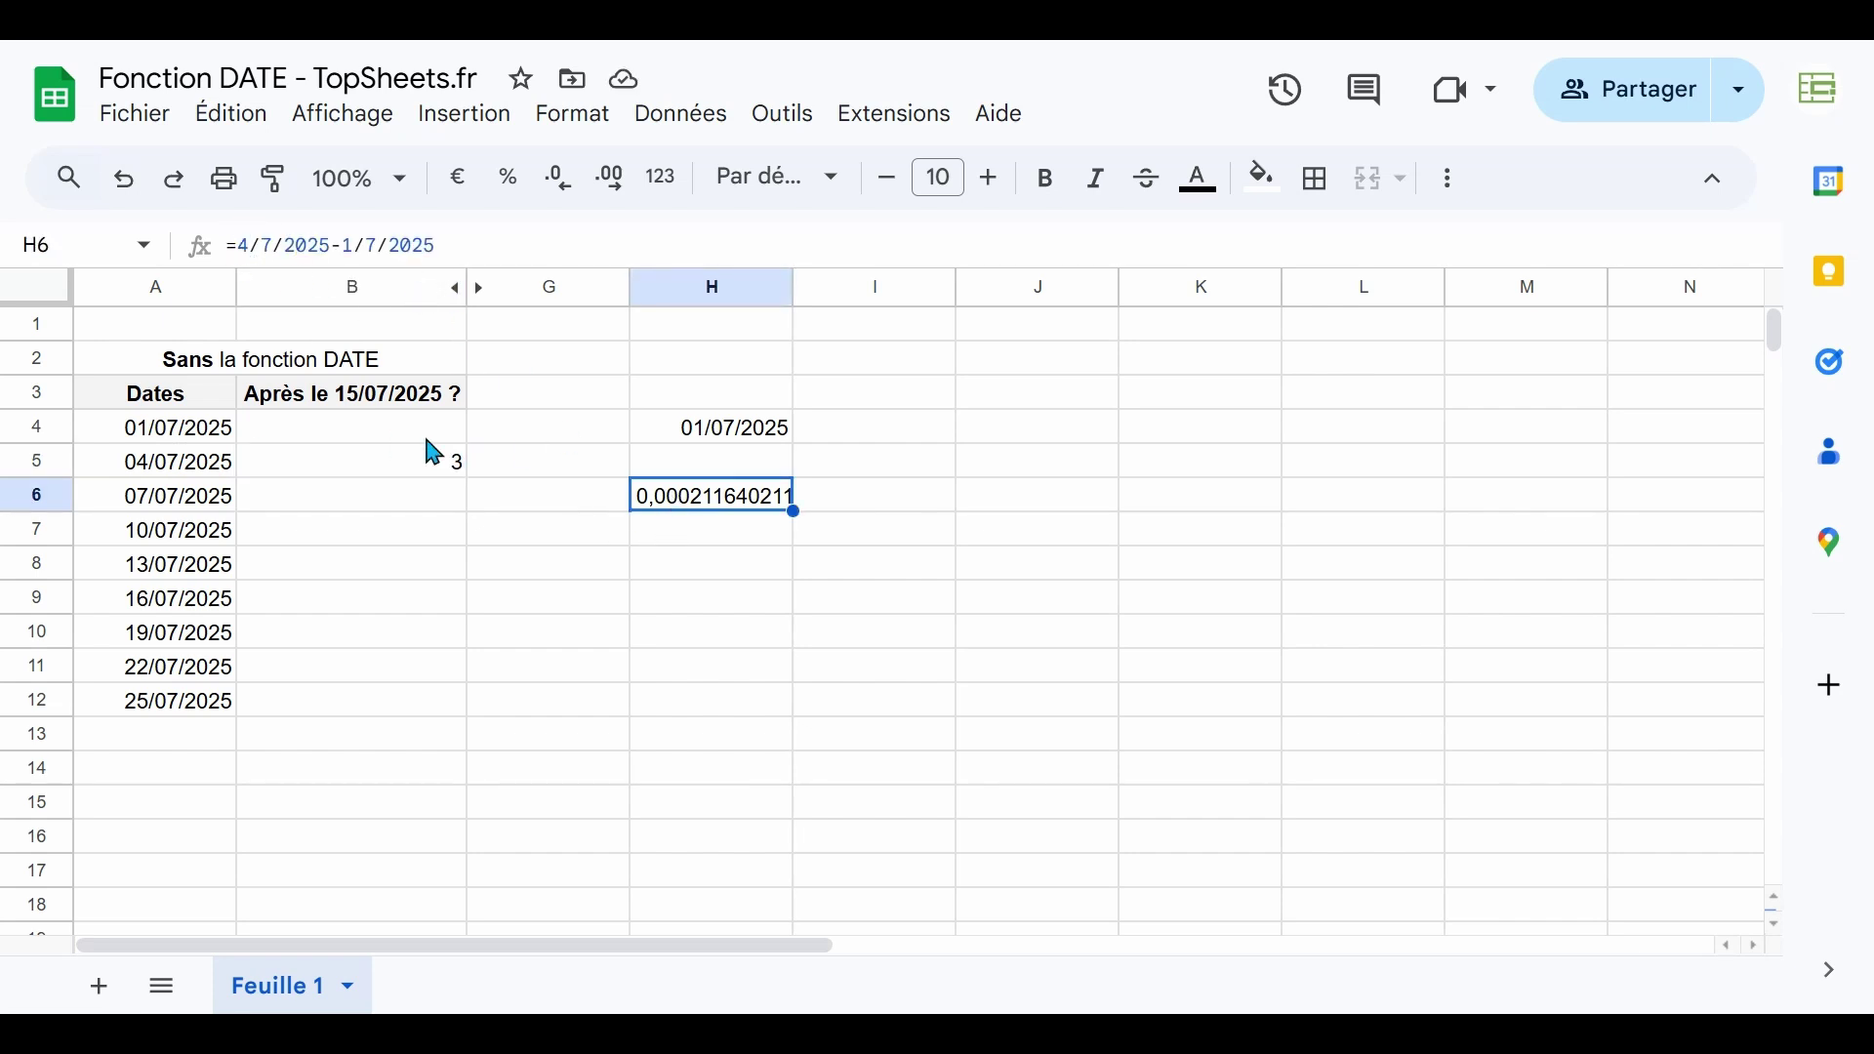
Enter the date difference =DATE(2025;07;04)-DATE(2025;07;01) in cell H7
click(687, 535)
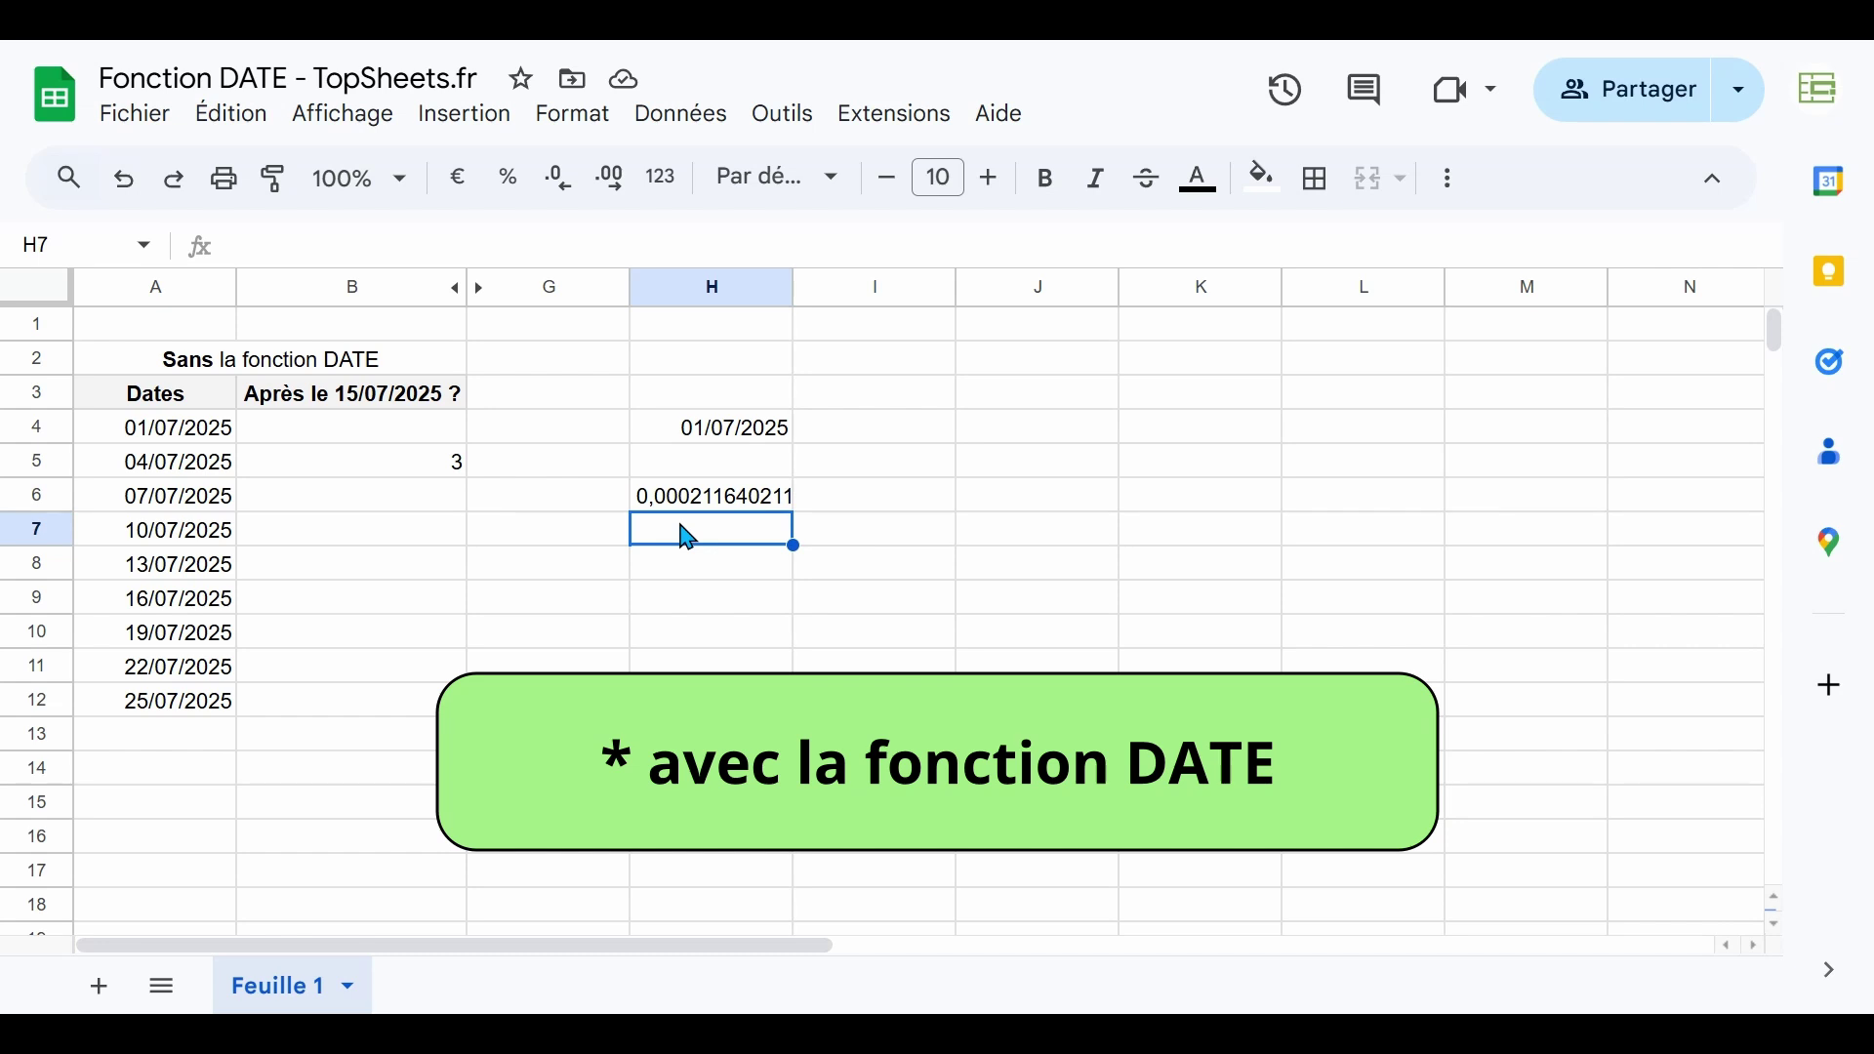
text(=DATE(2025)
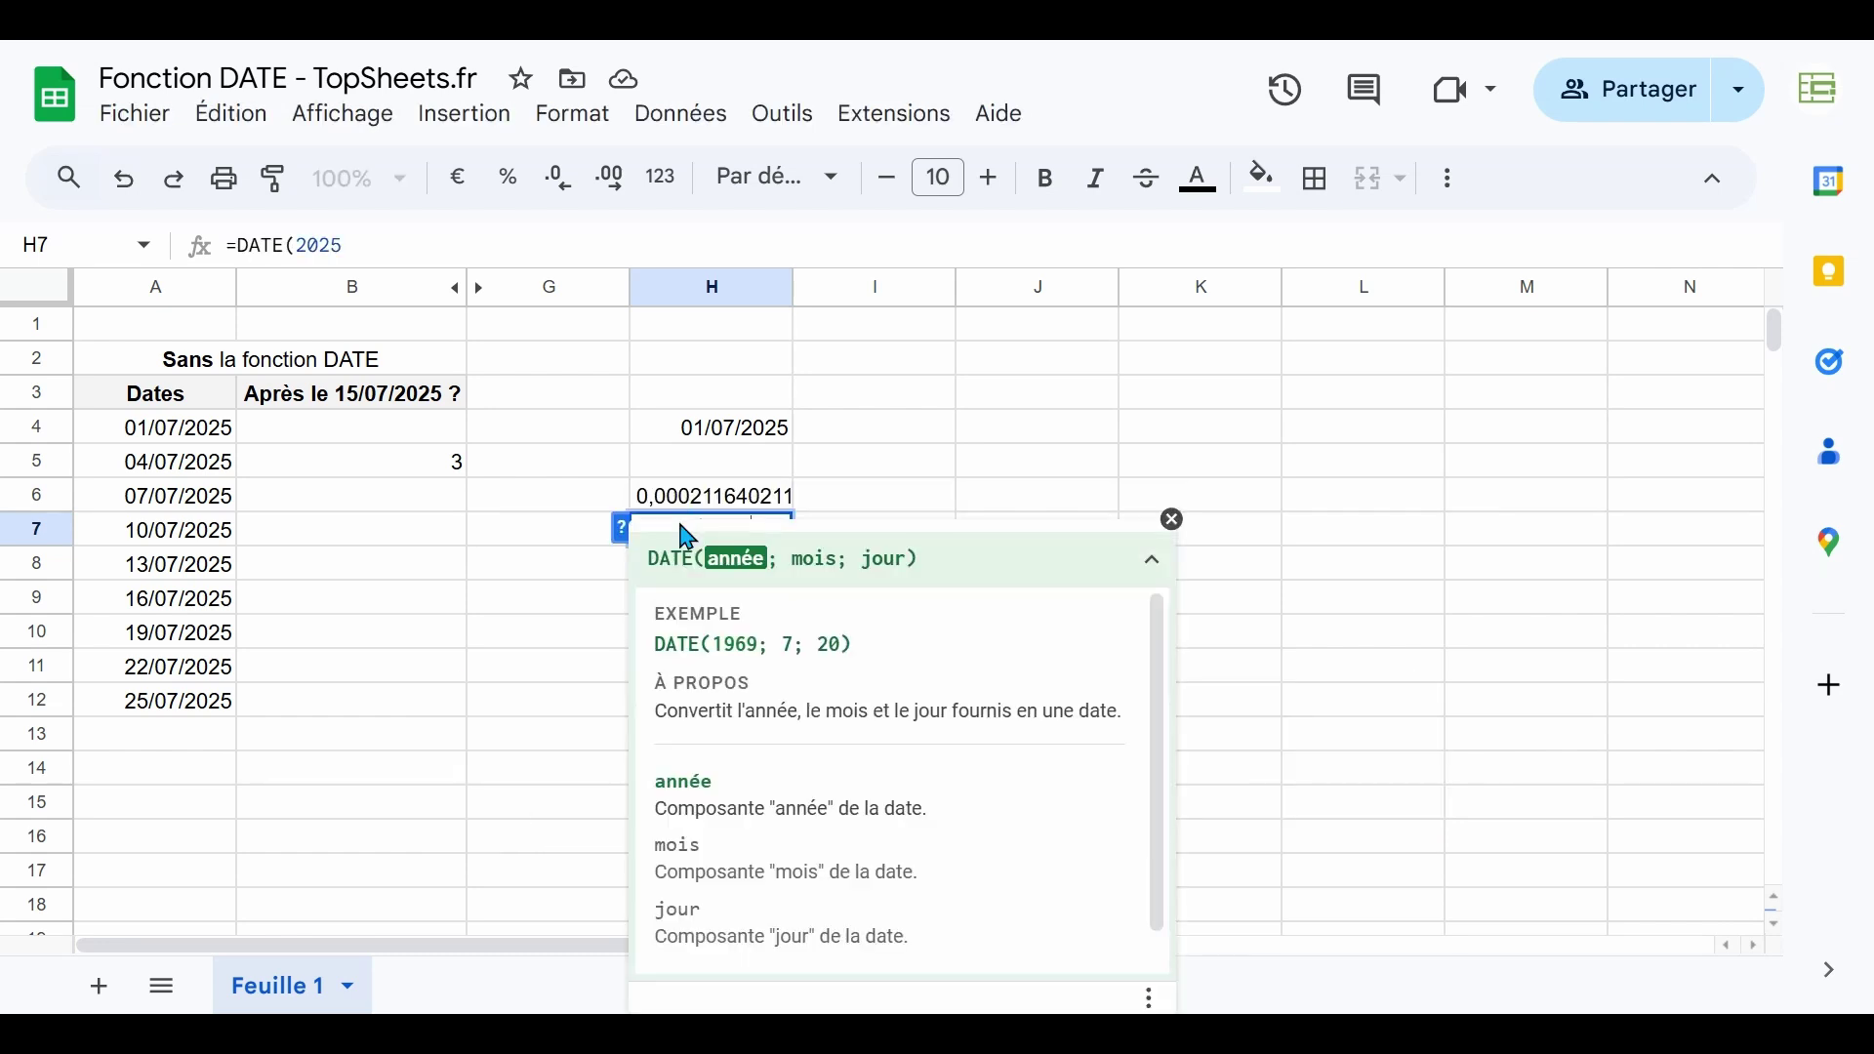
text(;07;04)
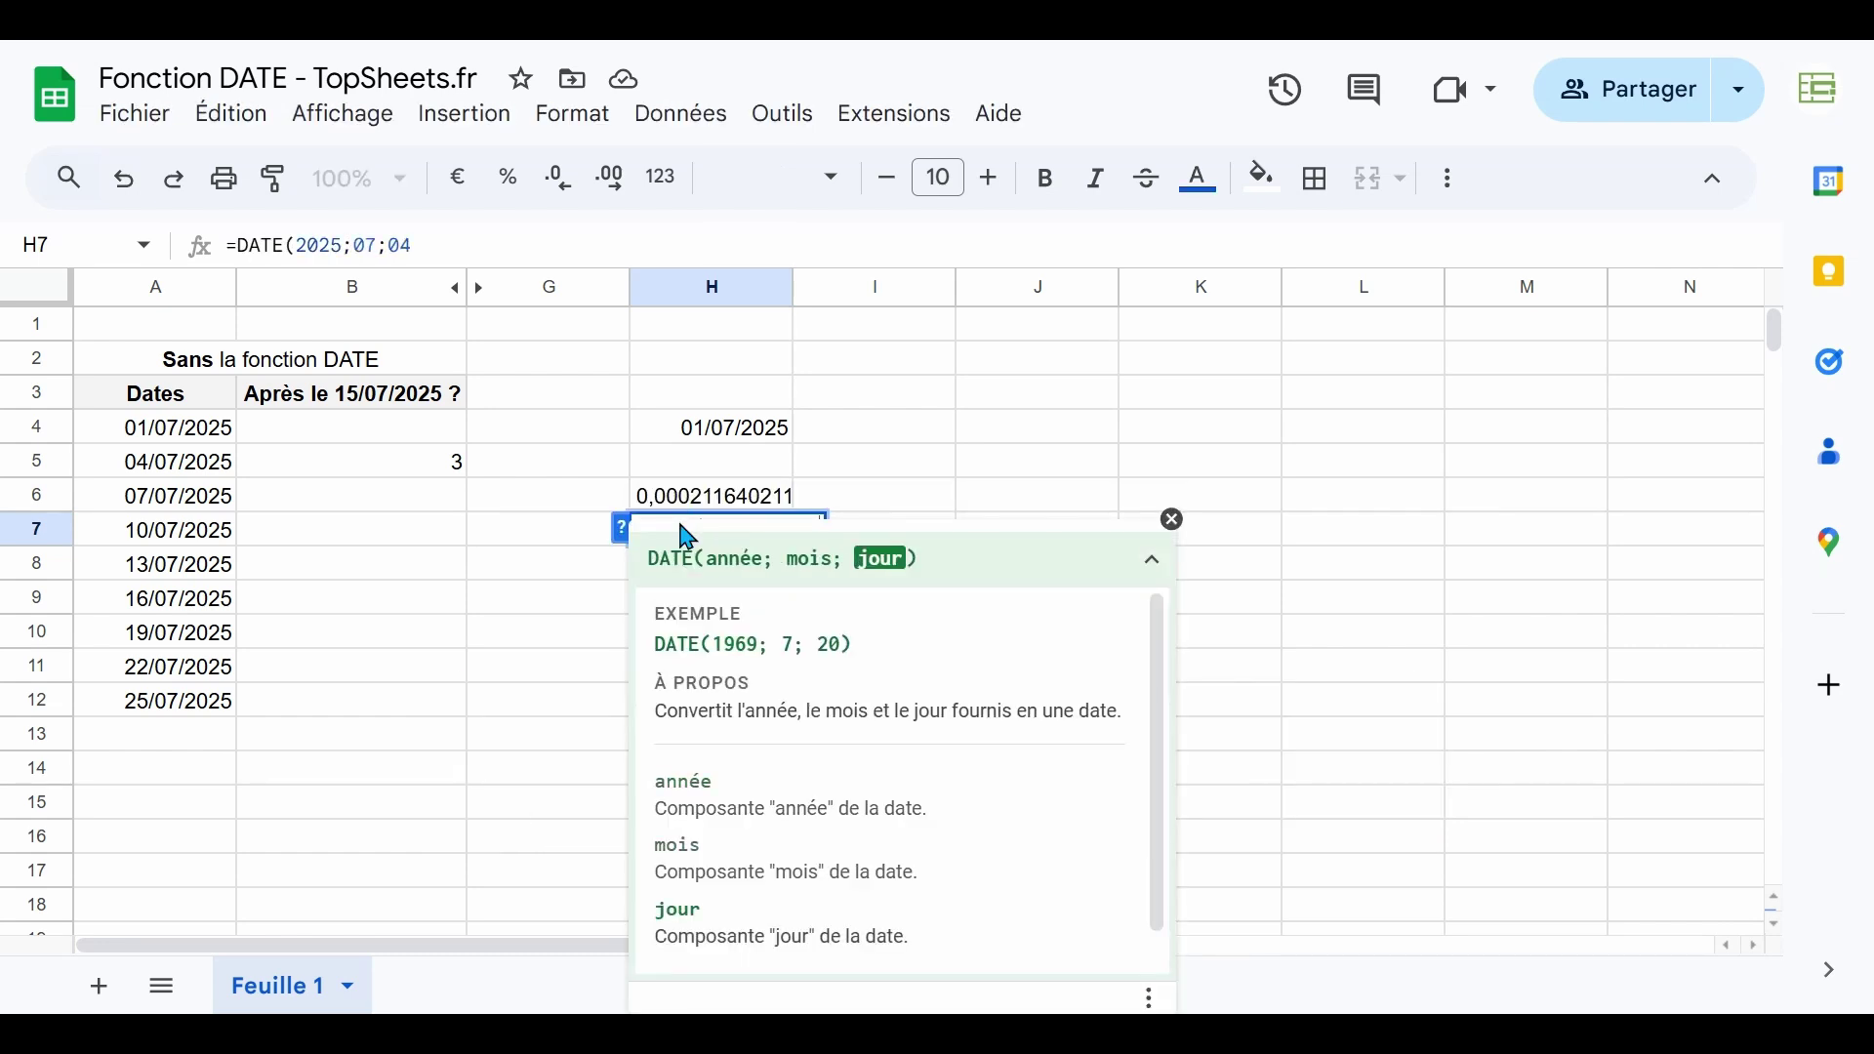
text())
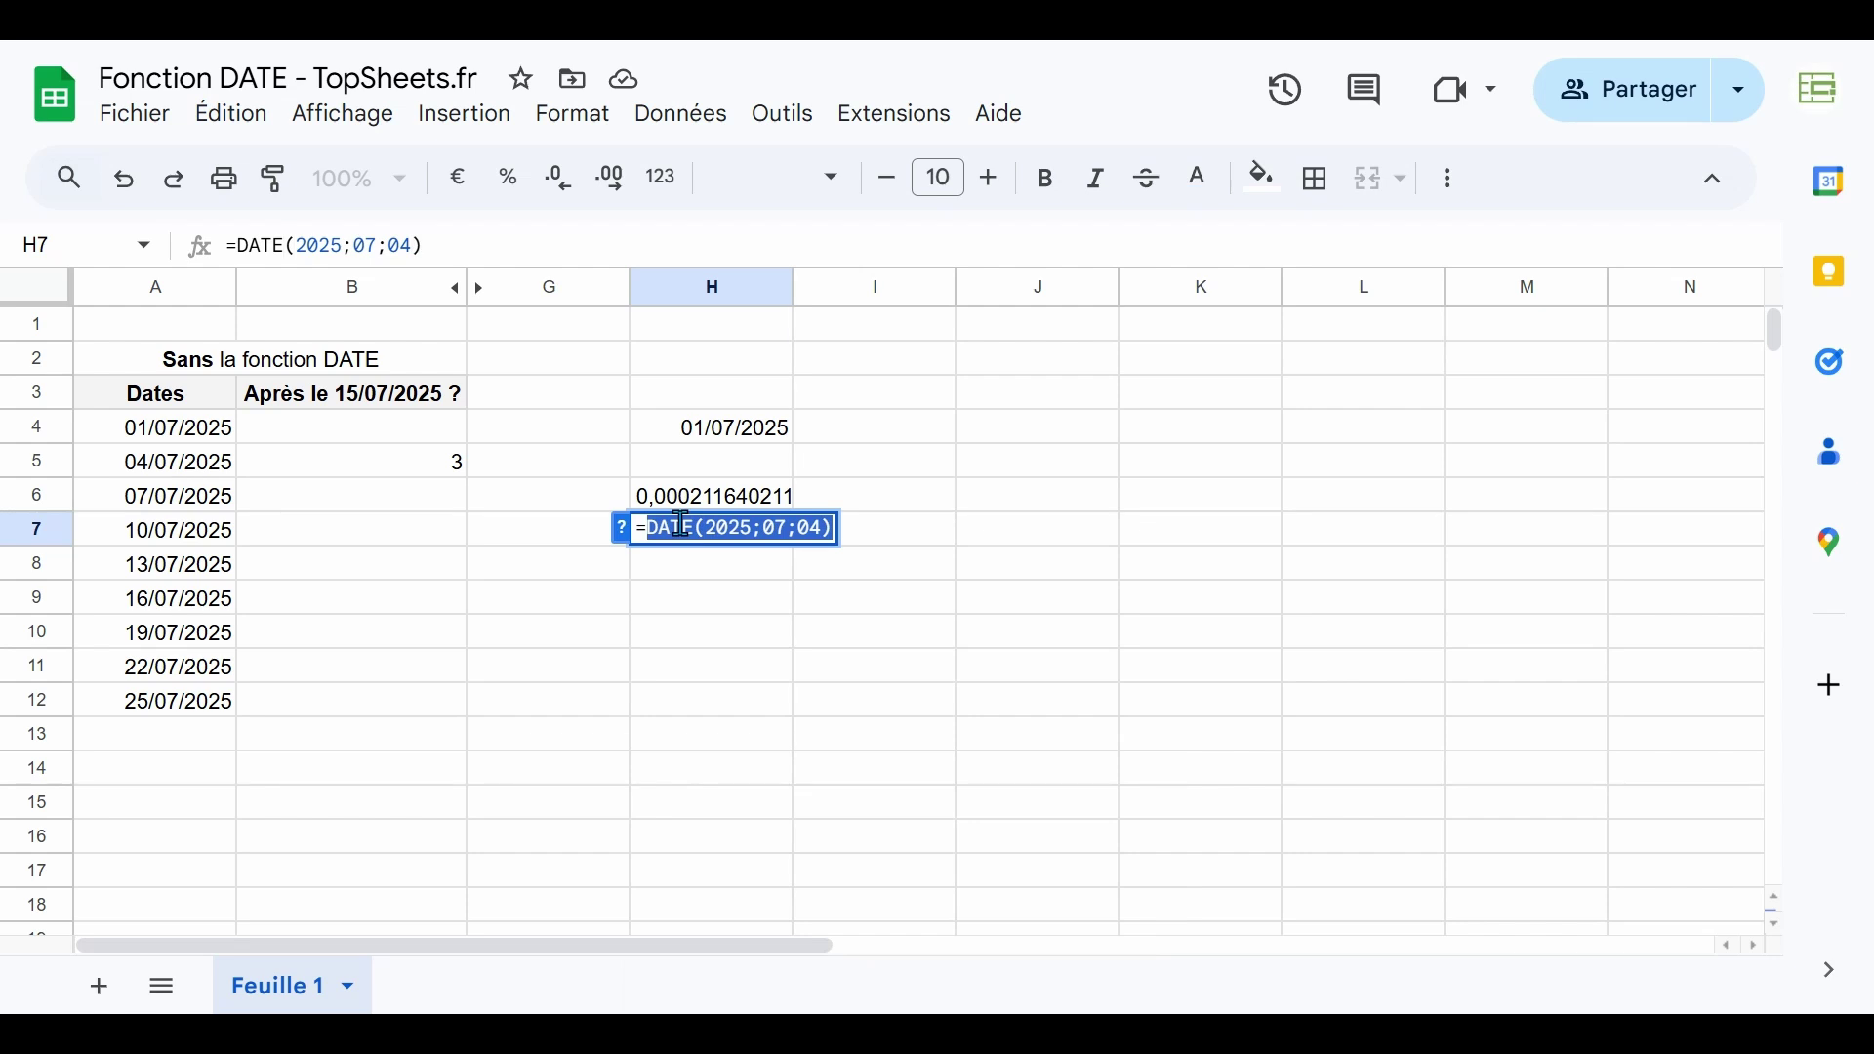
text(-)
text(DATE(2025;07;04))
key(Left)
key(BackSpace)
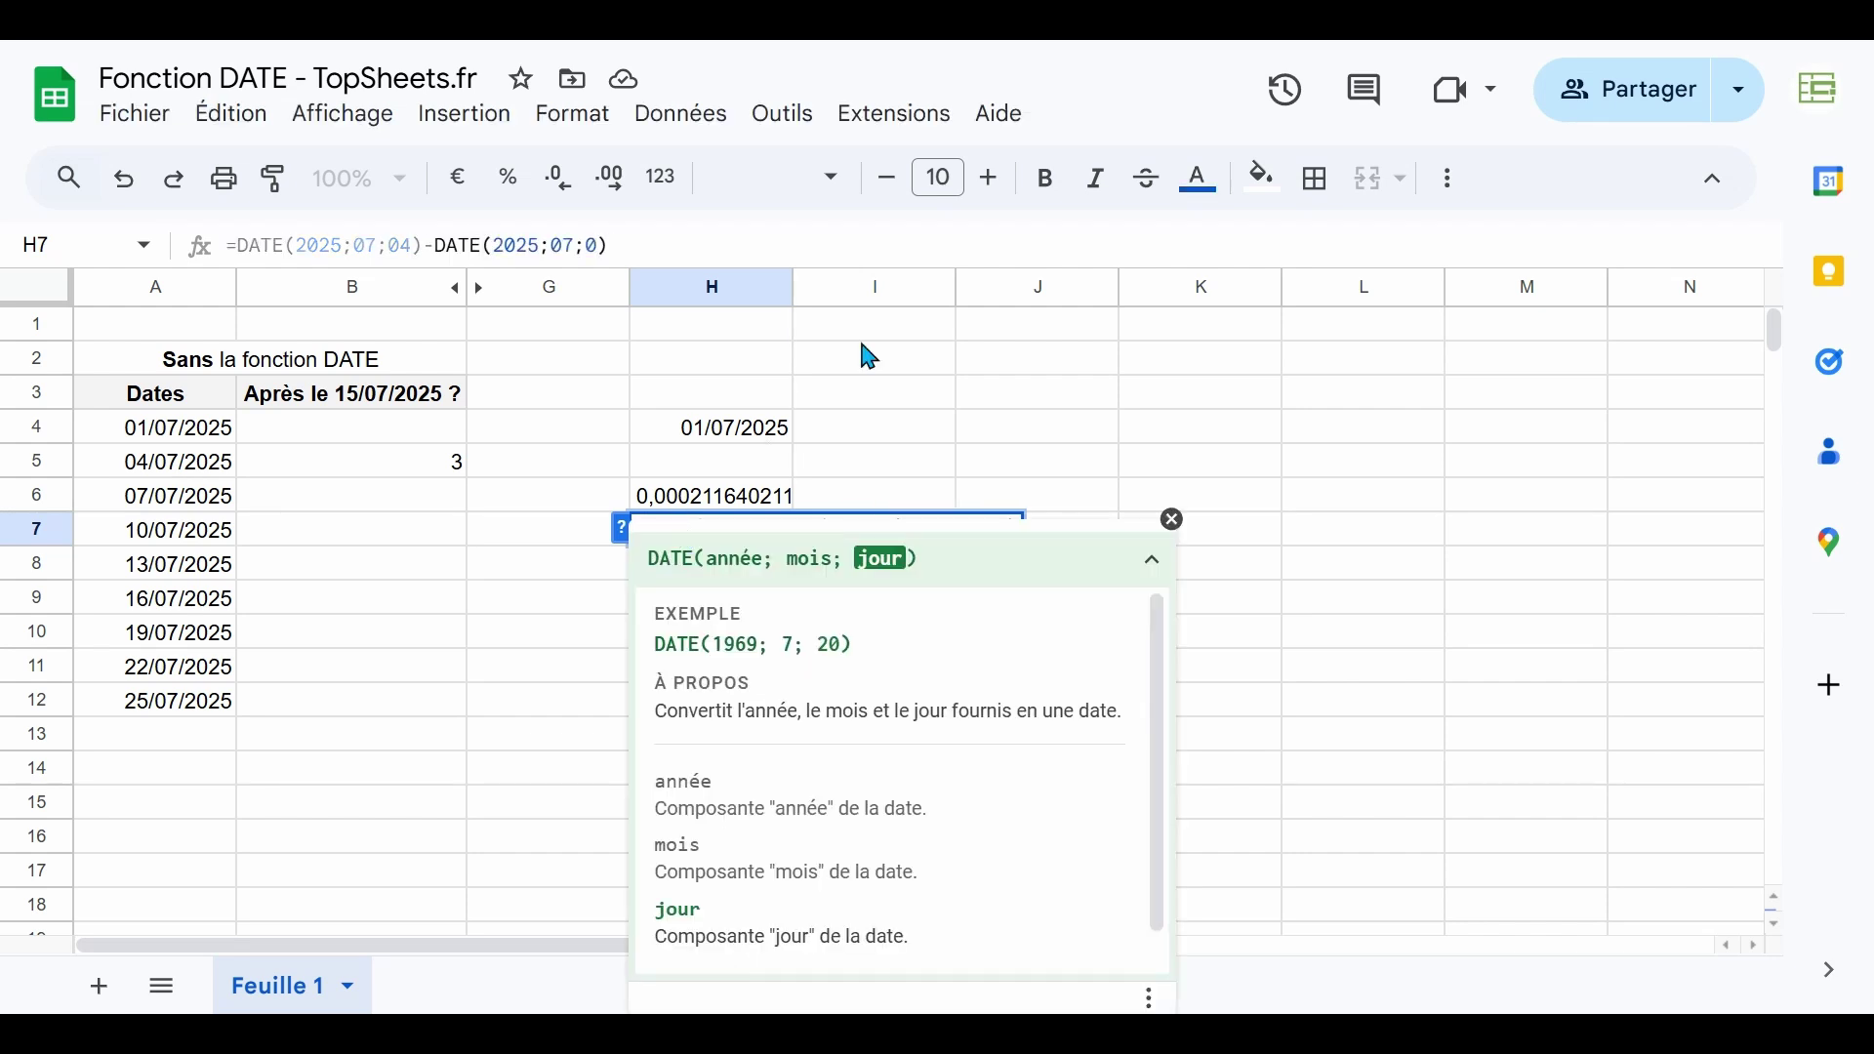
click(1172, 520)
text(1)
key(Return)
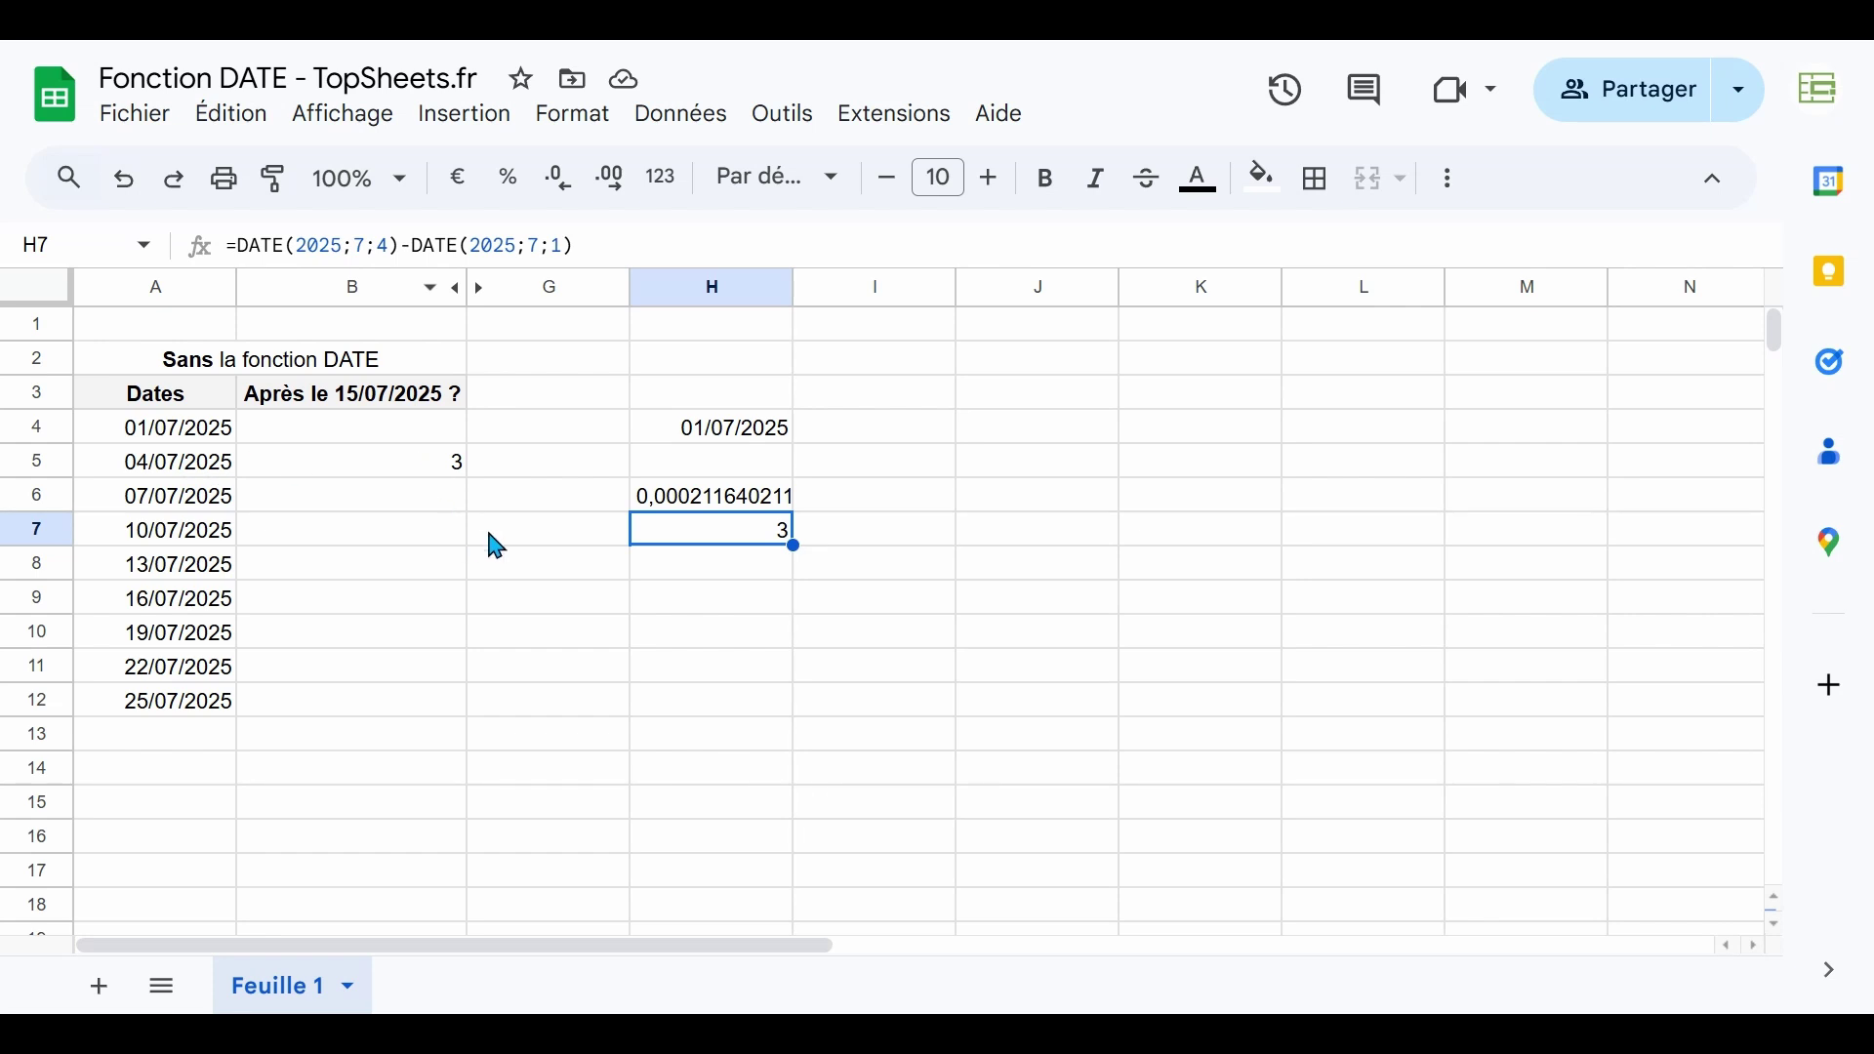
Clear the test formulas from cells B5, H4, H6 and H7
drag(381, 437, 734, 561)
key(Delete)
click(556, 512)
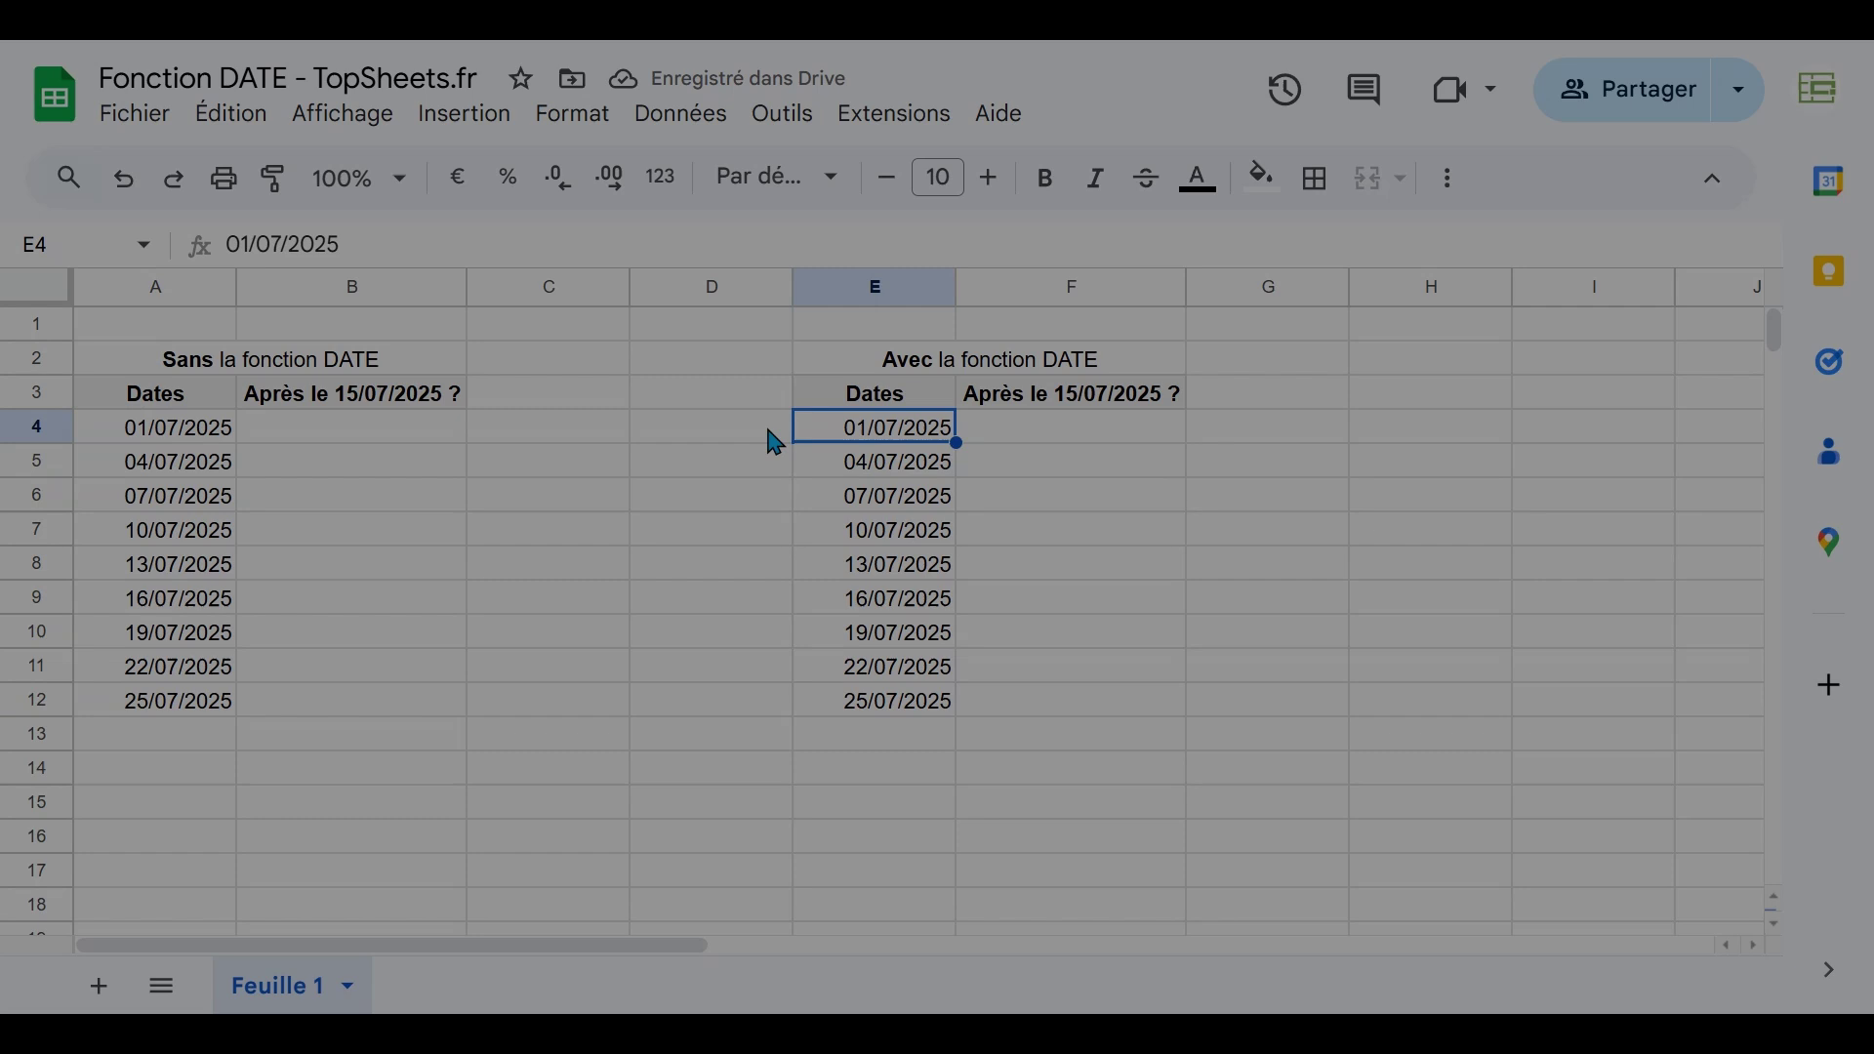
Enter the comparison =A4>15/07/2025 in cell B4 and fill it down to B12
click(766, 435)
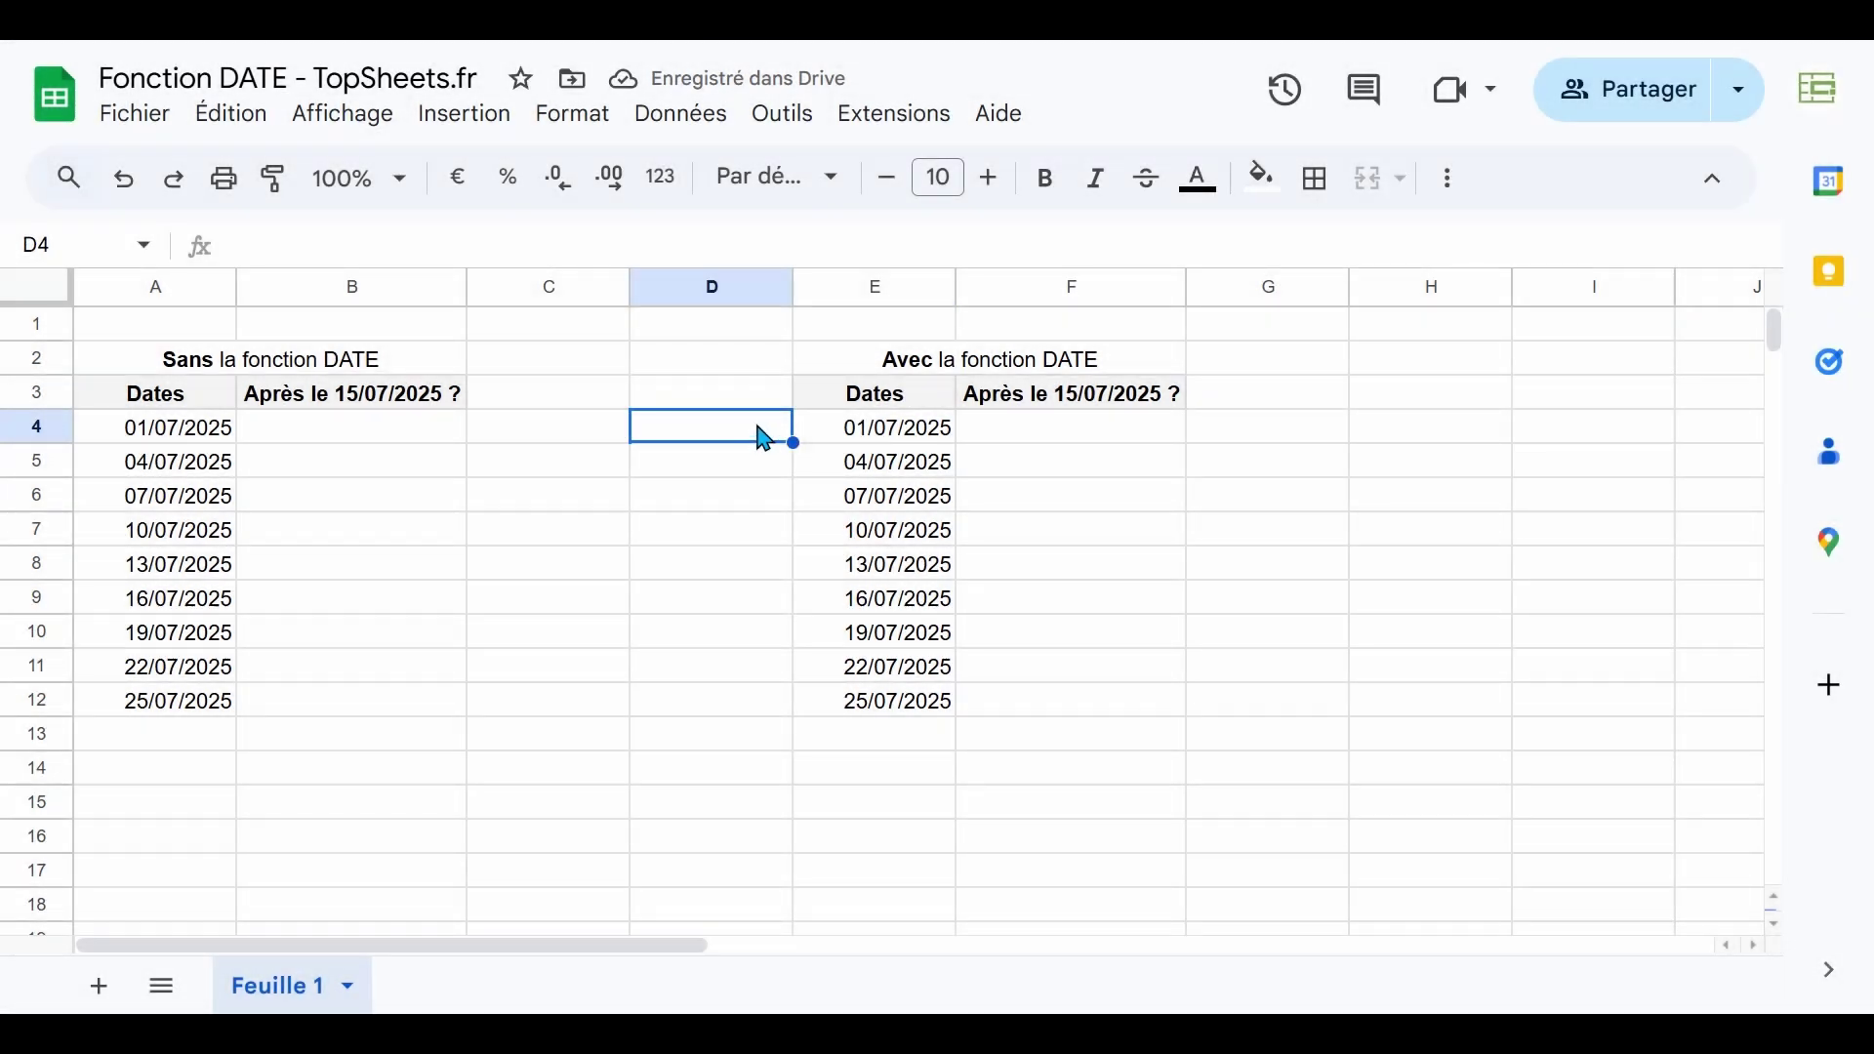
drag(180, 430, 183, 708)
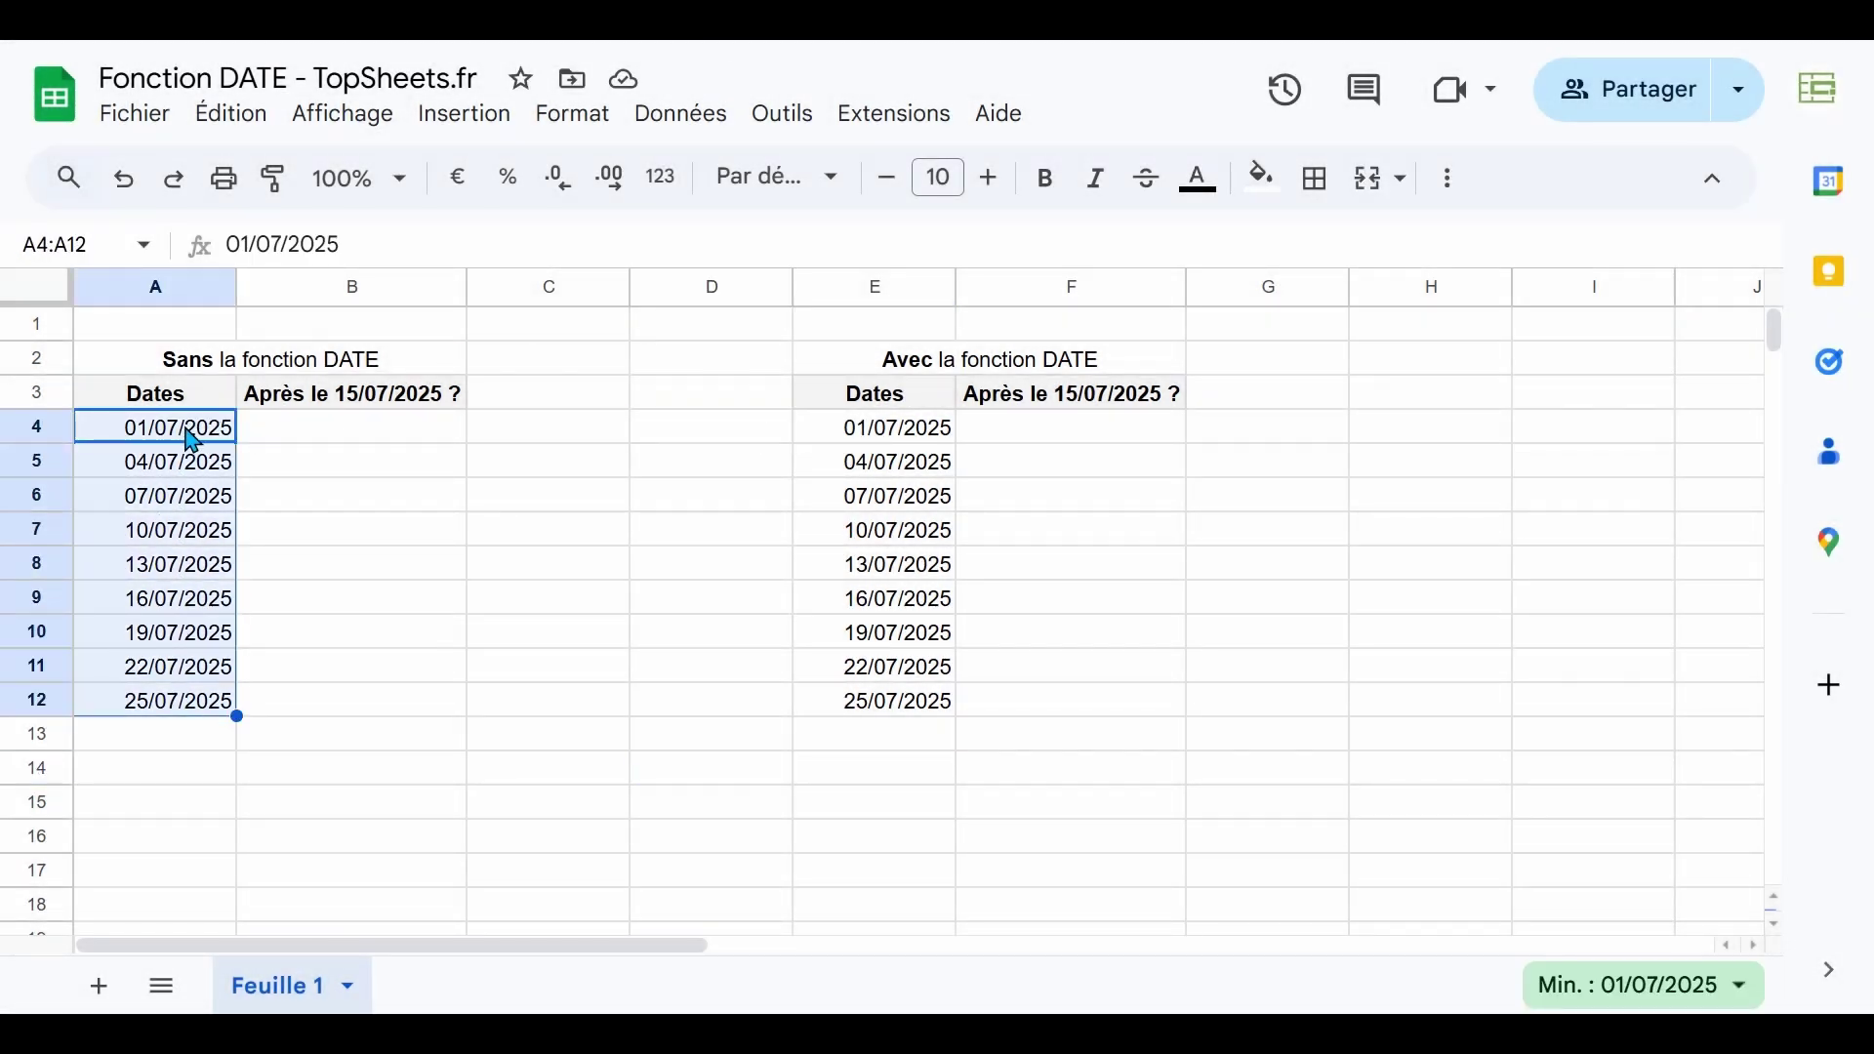
click(293, 437)
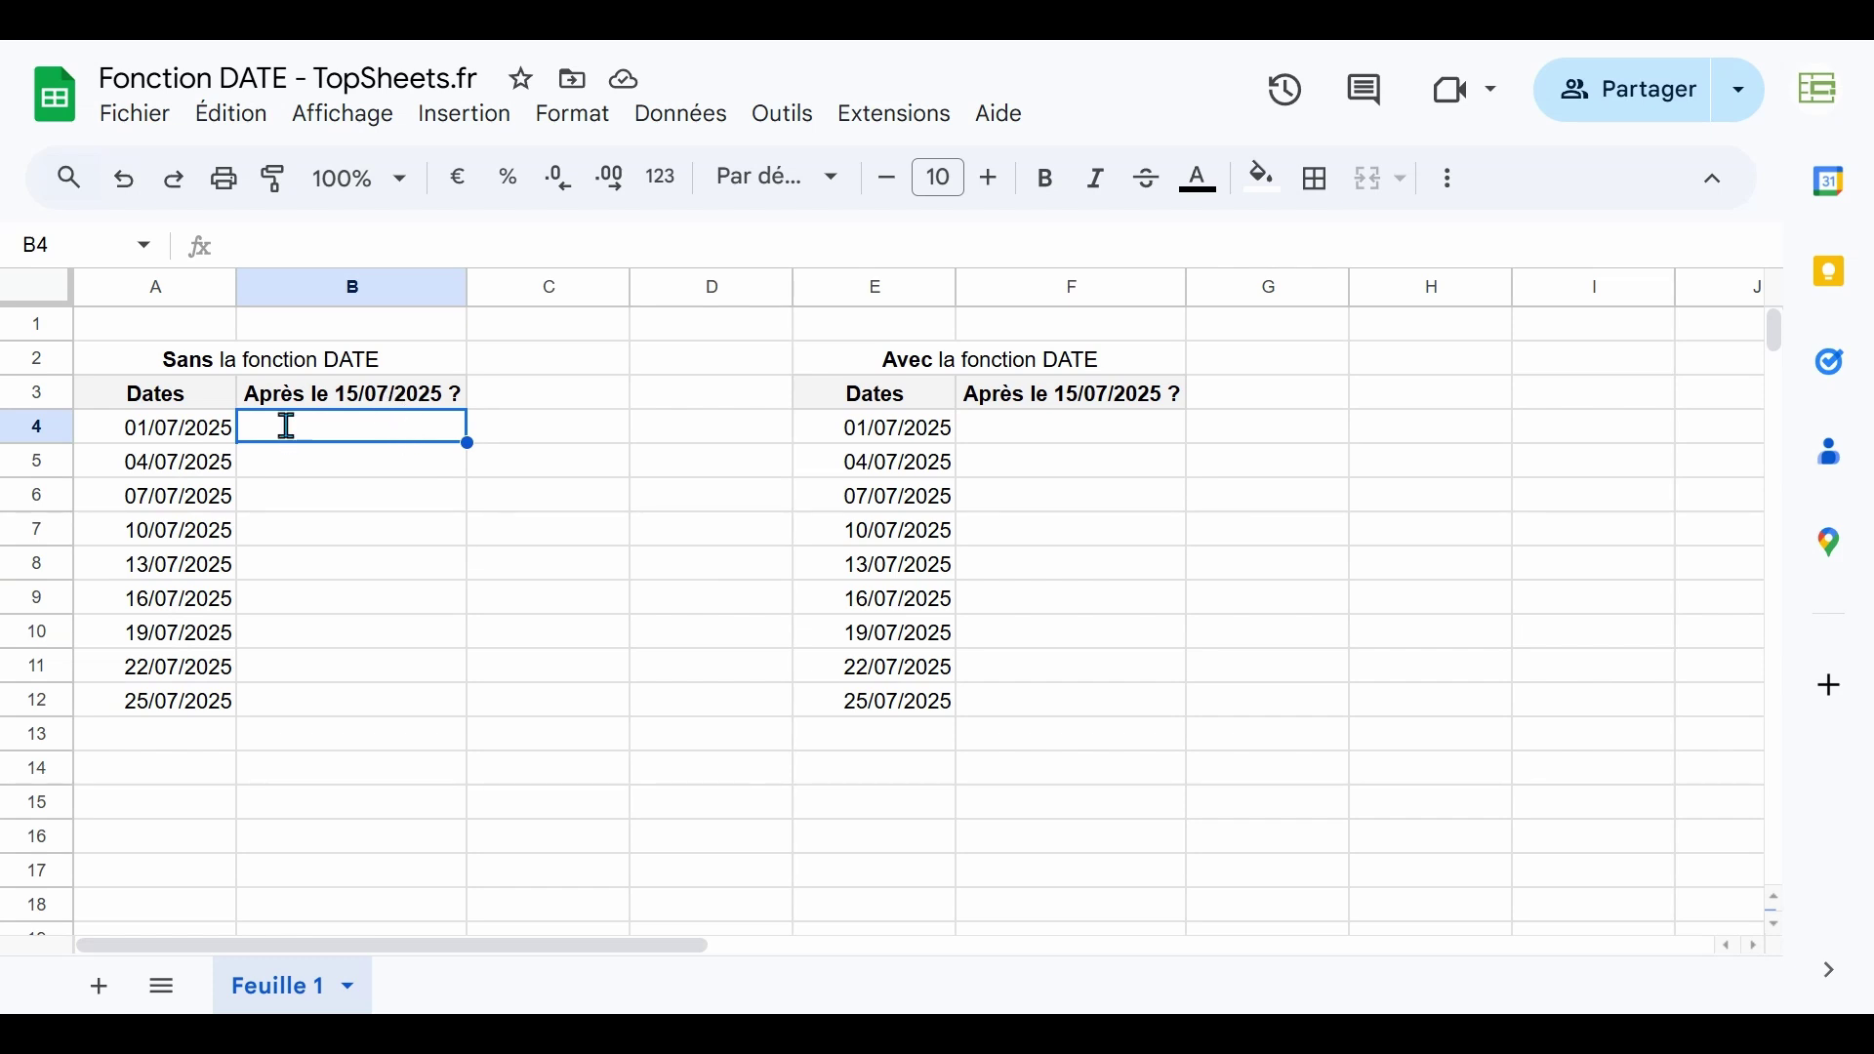
text(=)
click(153, 441)
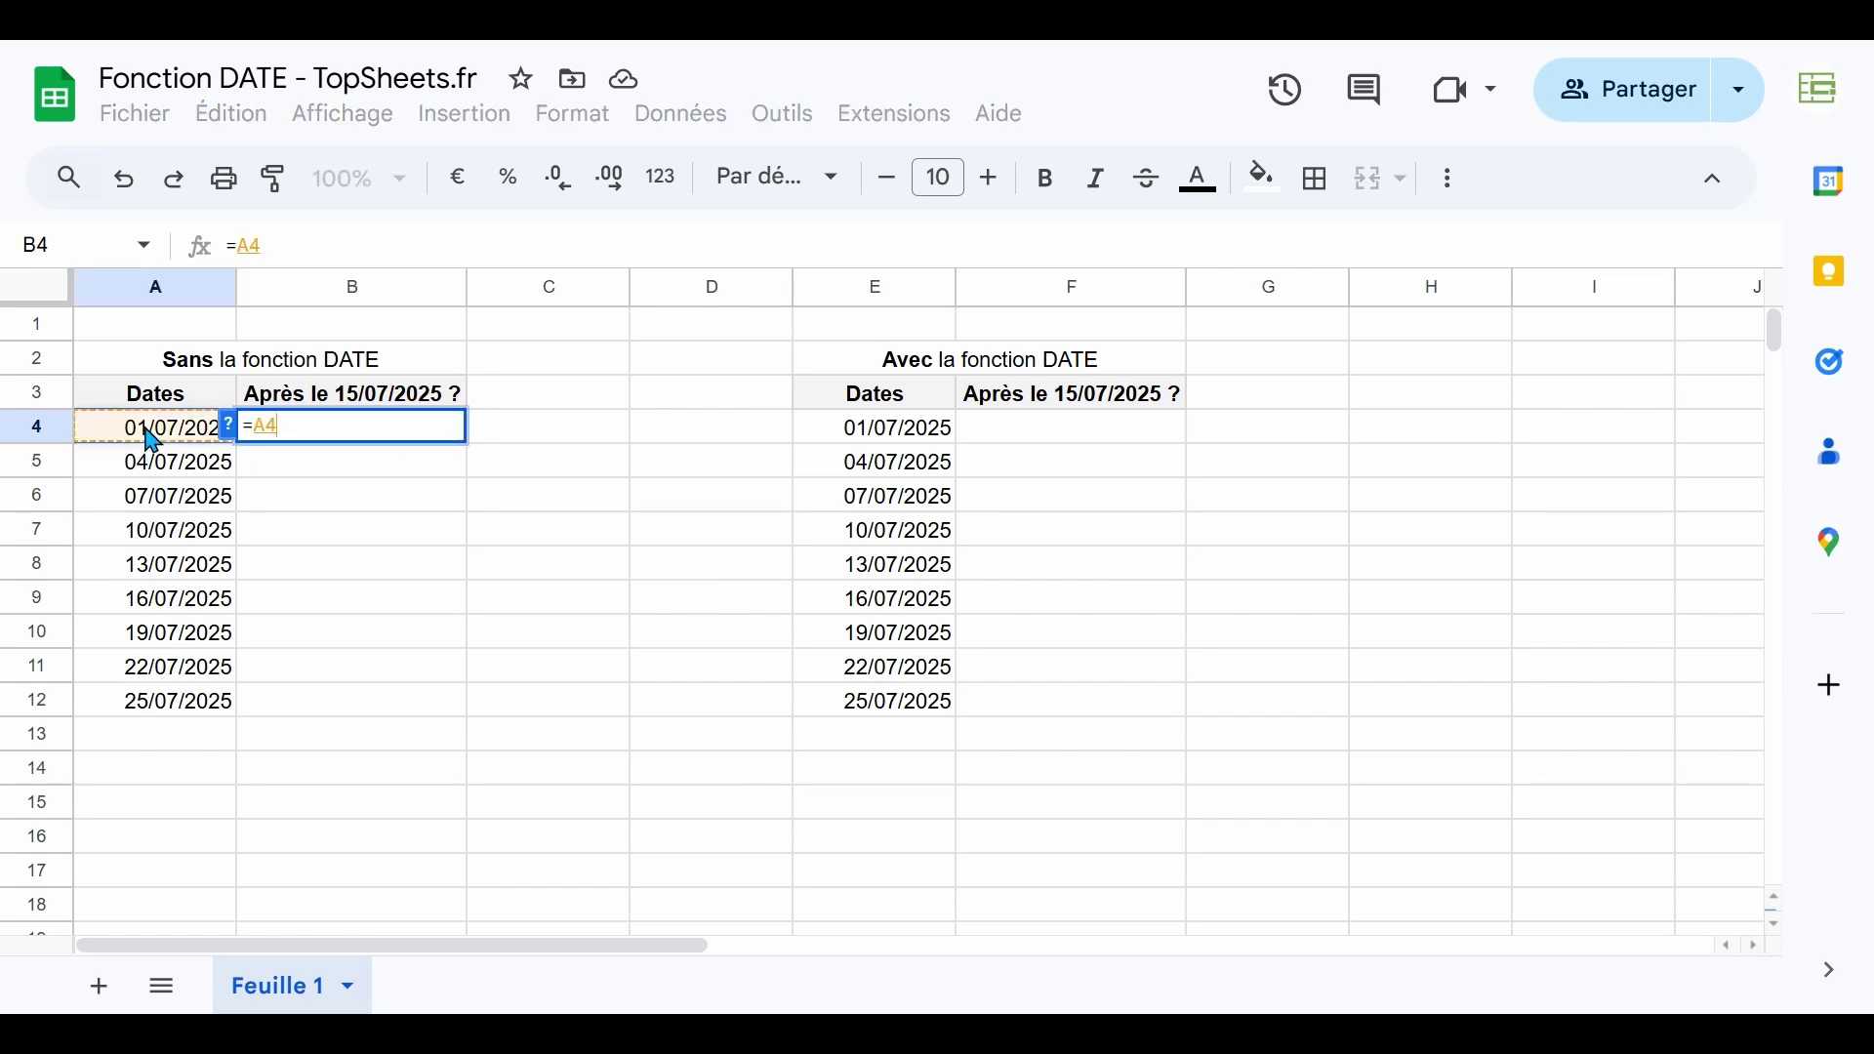
text(>)
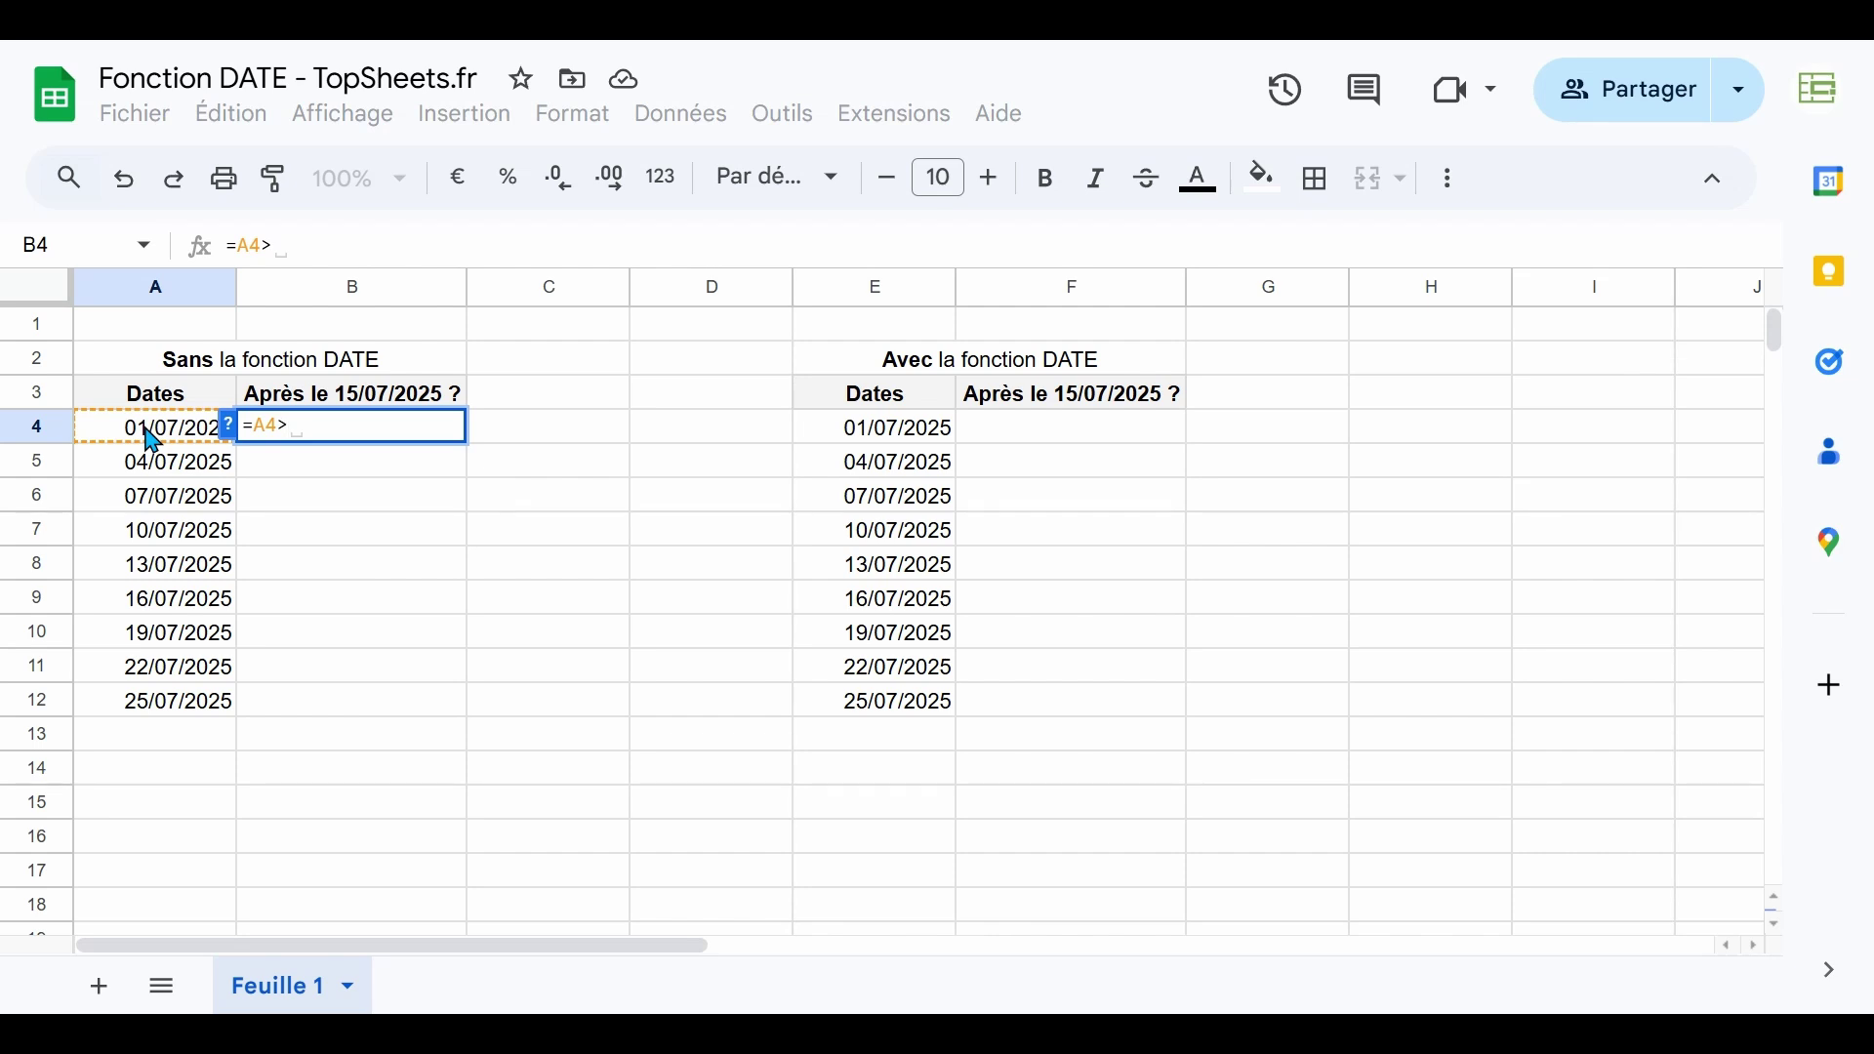
text(15/07/2025)
key(Return)
key(Up)
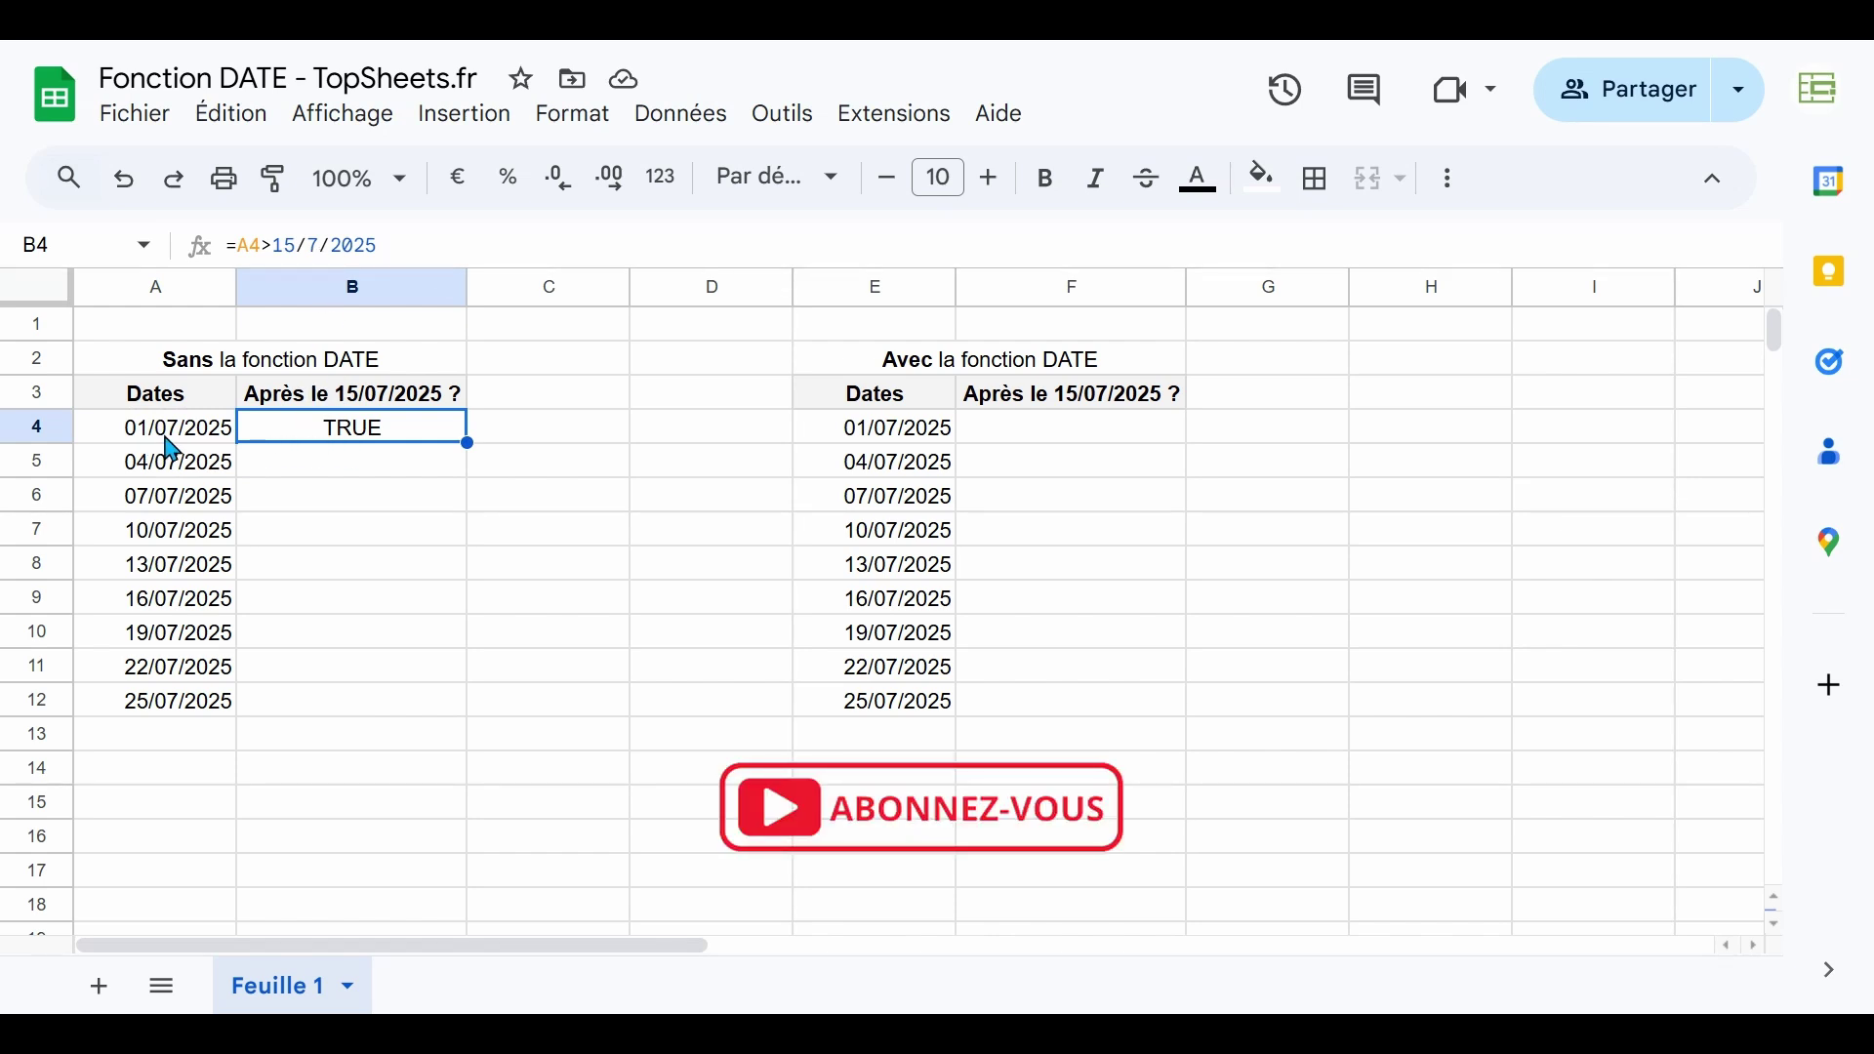
drag(465, 441, 444, 715)
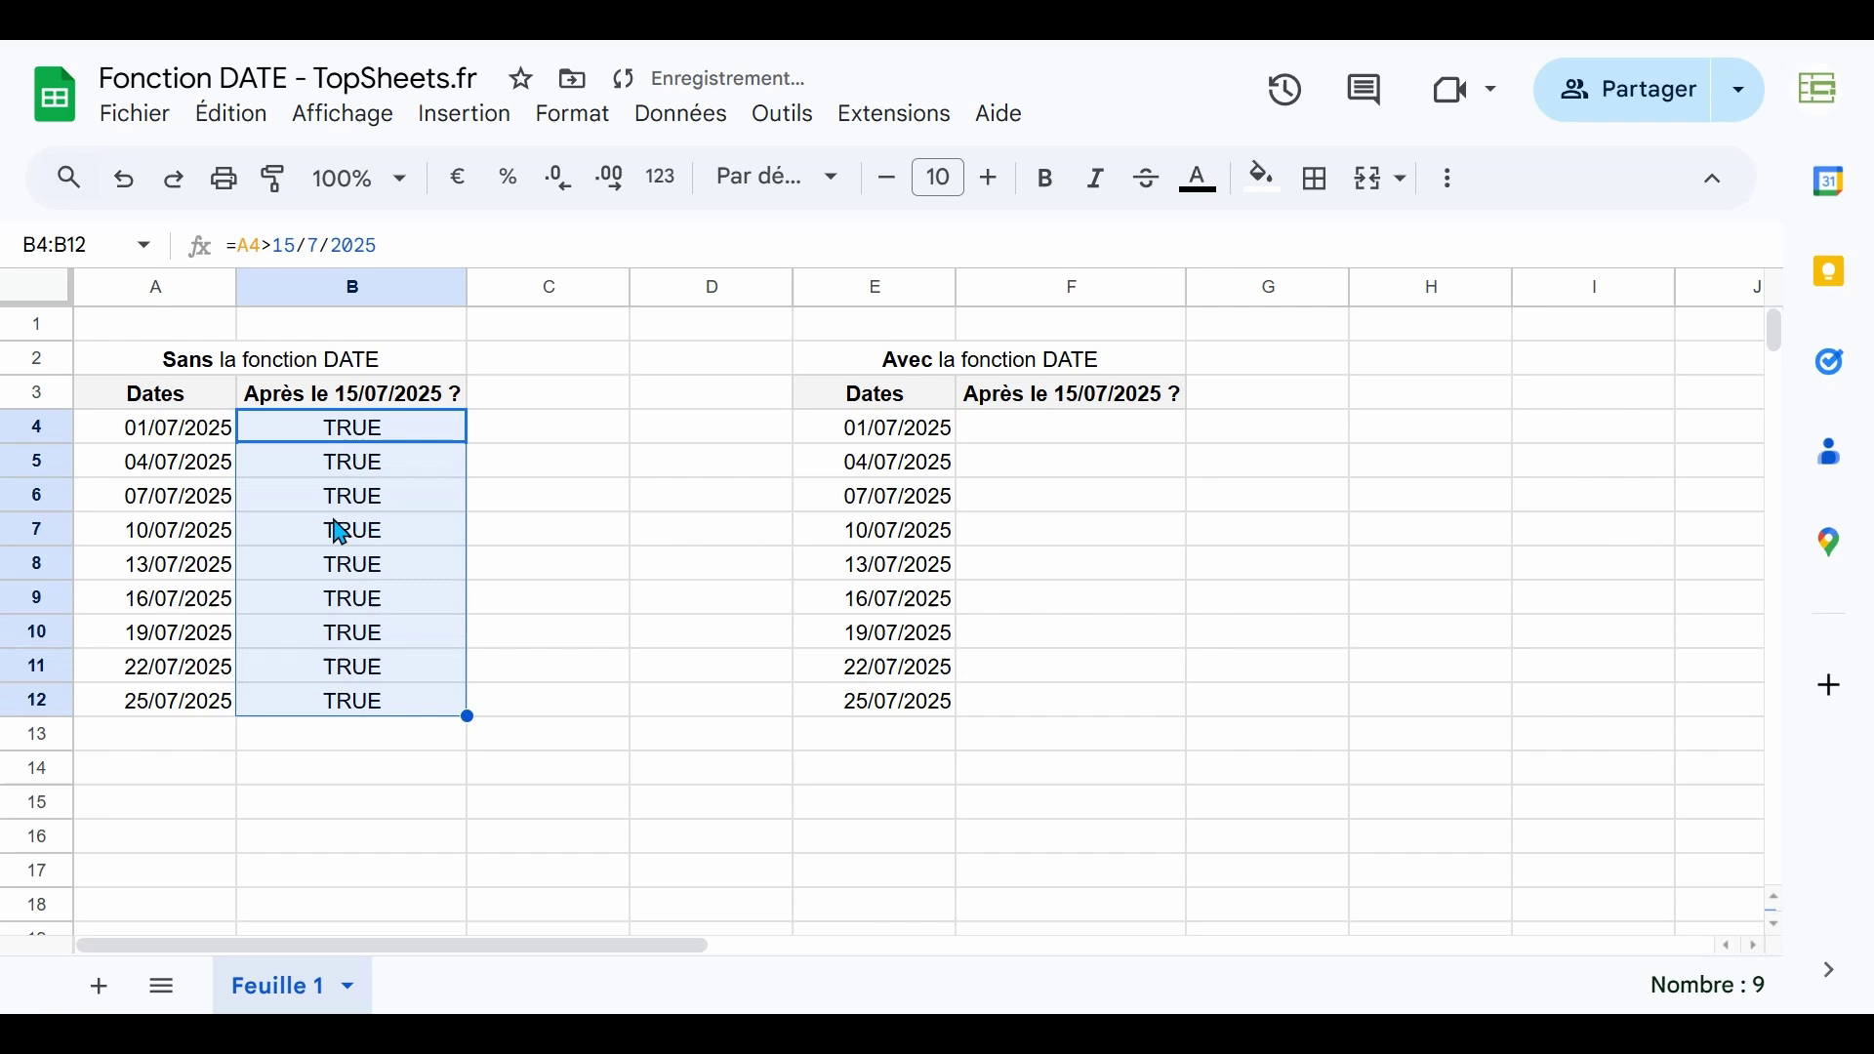
Examine the comparison formulas in B4 to B12, especially how the date is written in B4, and the source date in A4
click(348, 464)
click(348, 496)
click(348, 598)
click(351, 666)
click(357, 717)
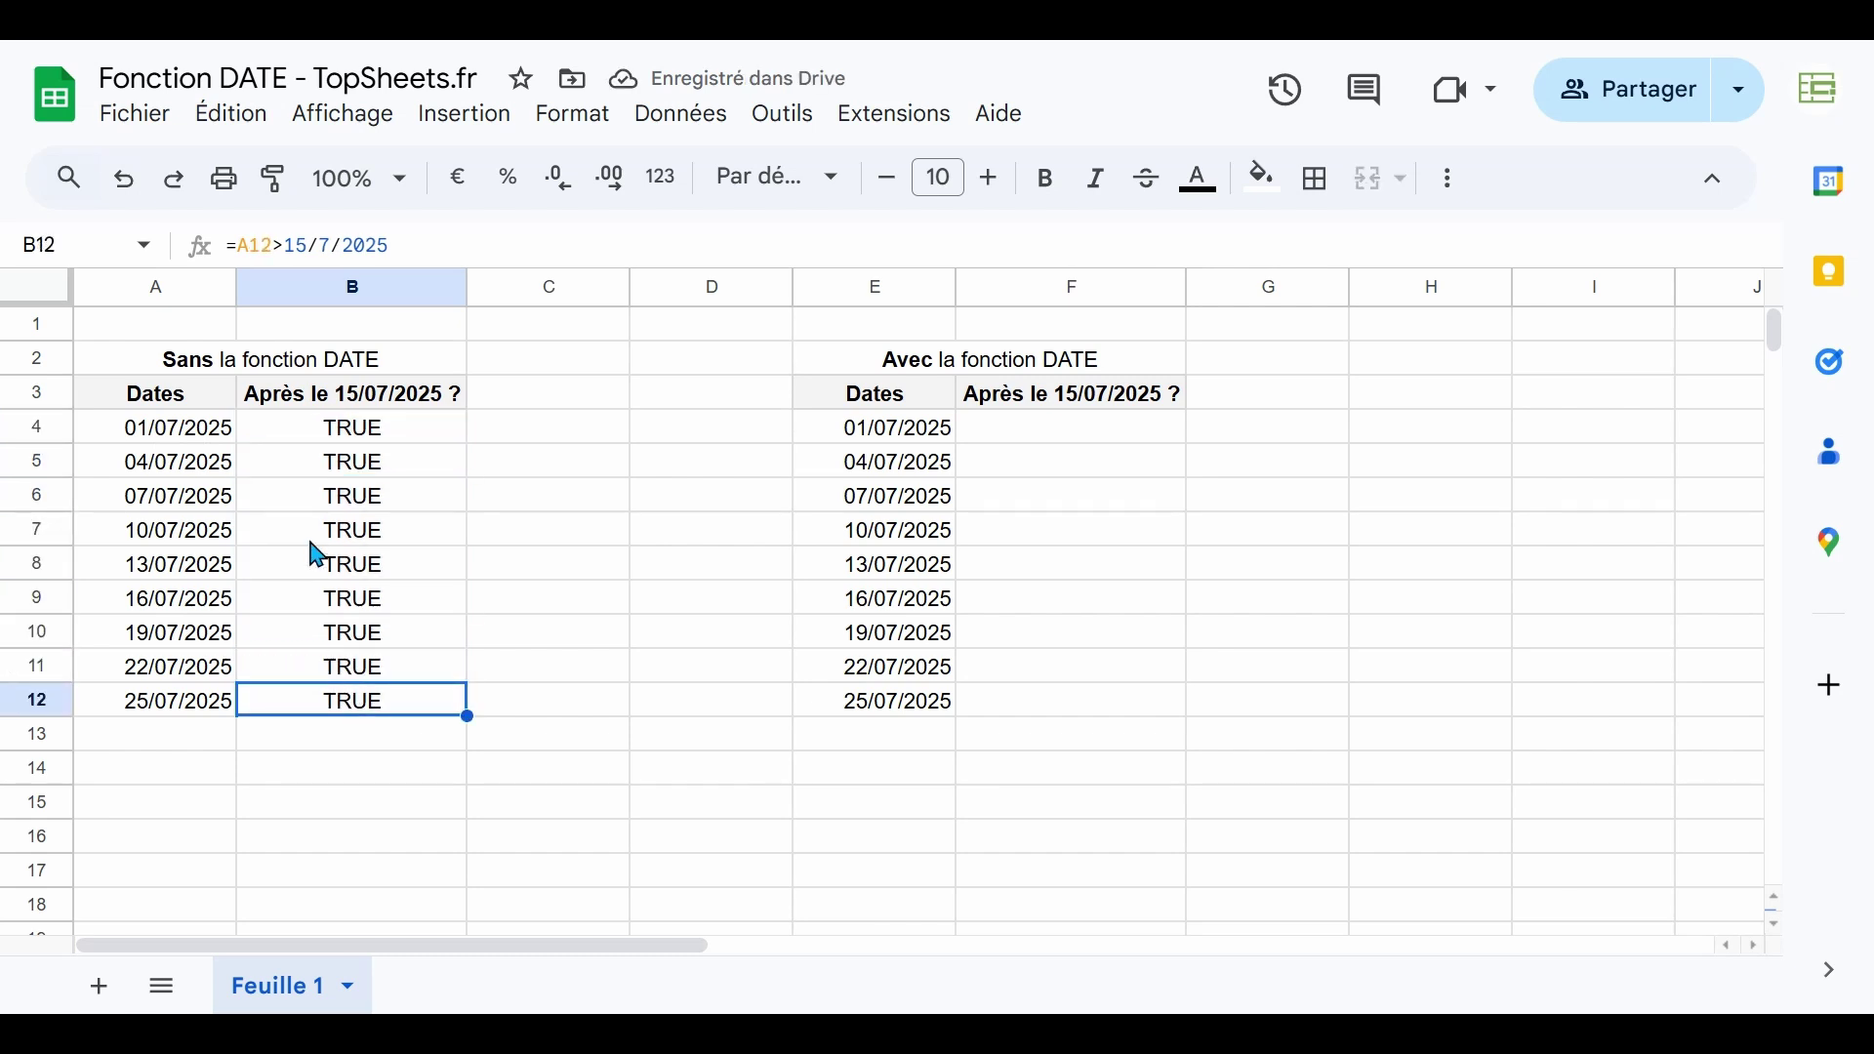
click(337, 441)
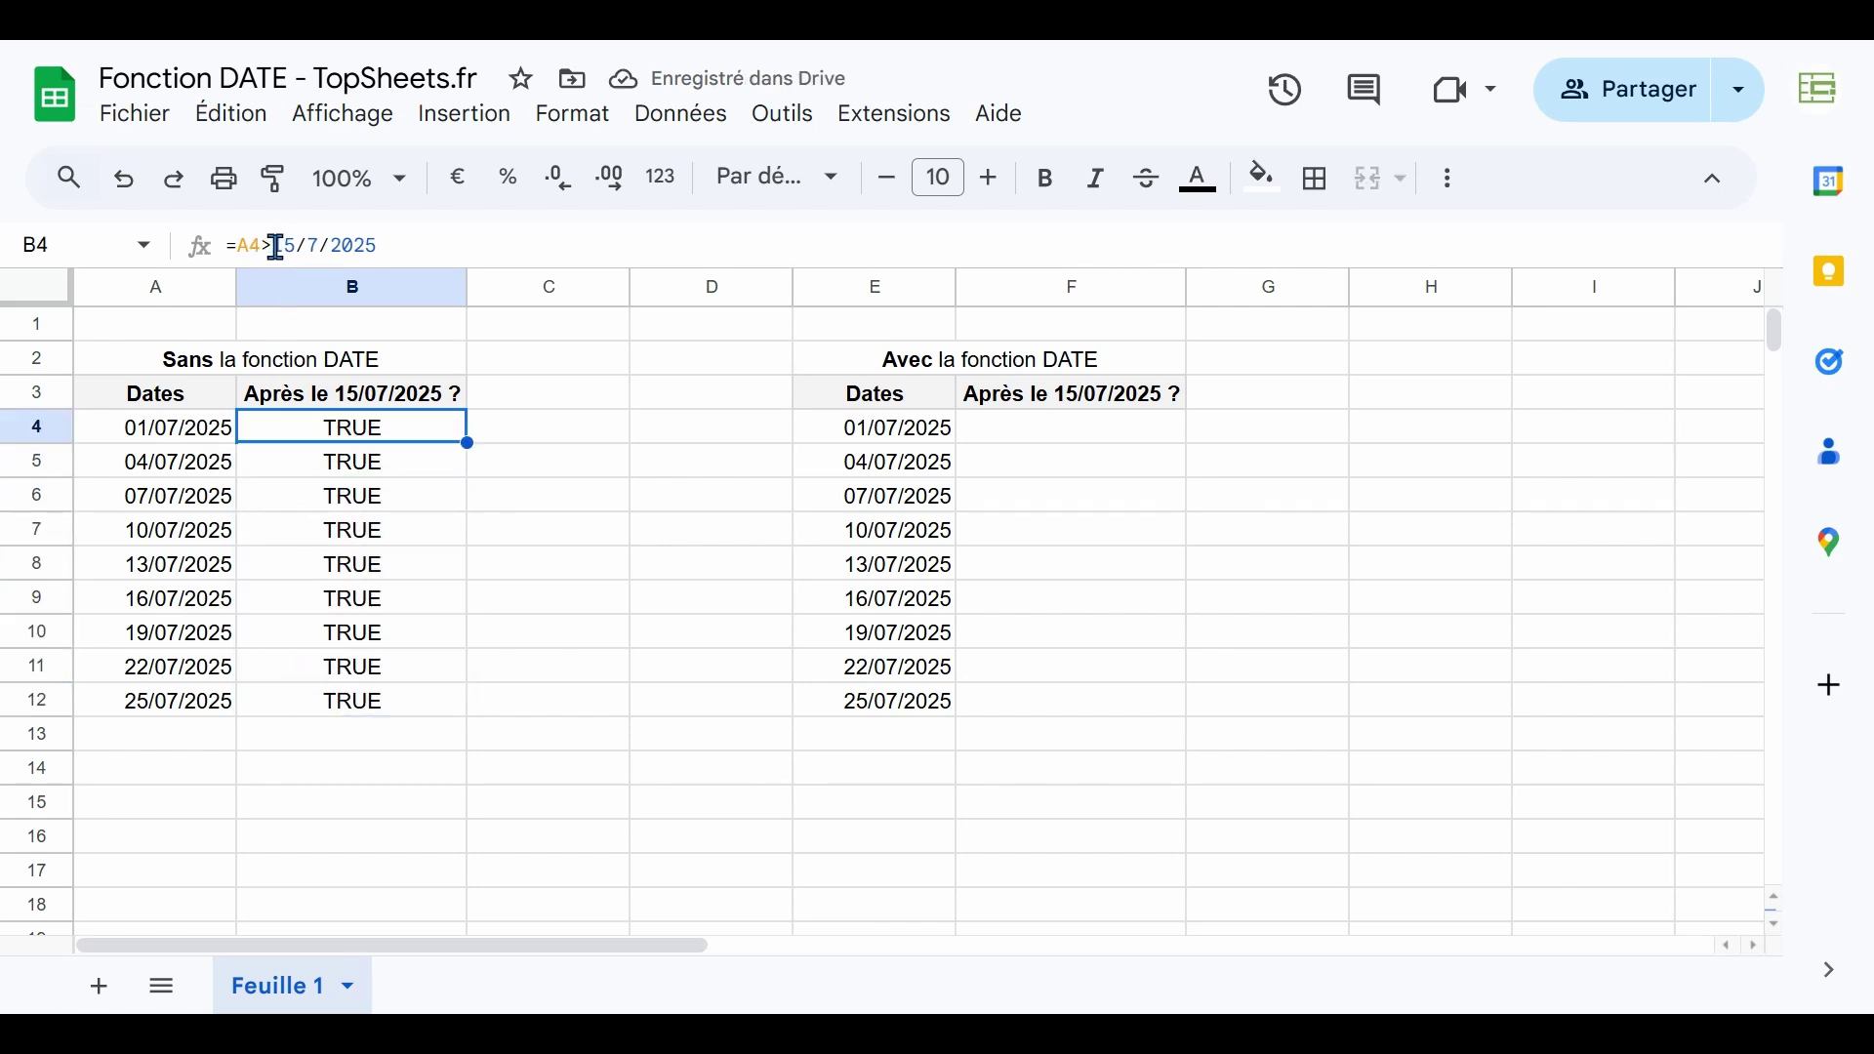
drag(274, 245, 380, 237)
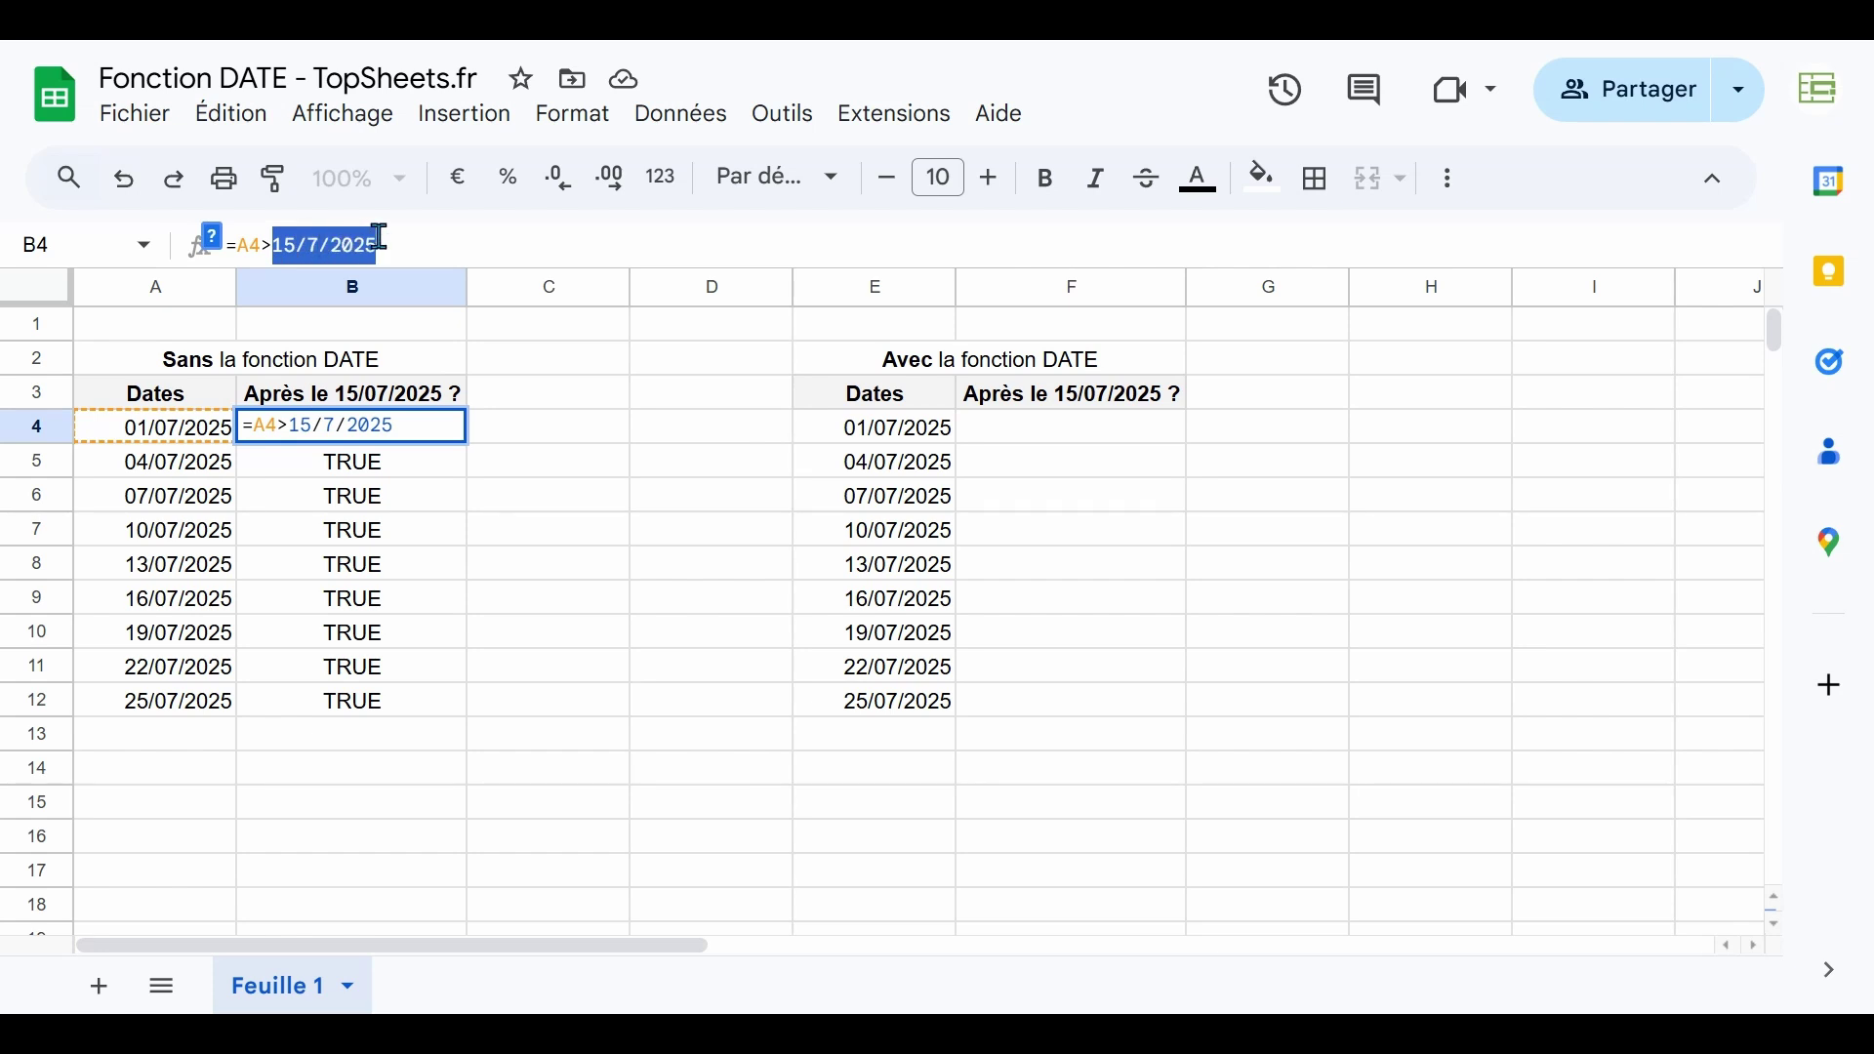
click(497, 511)
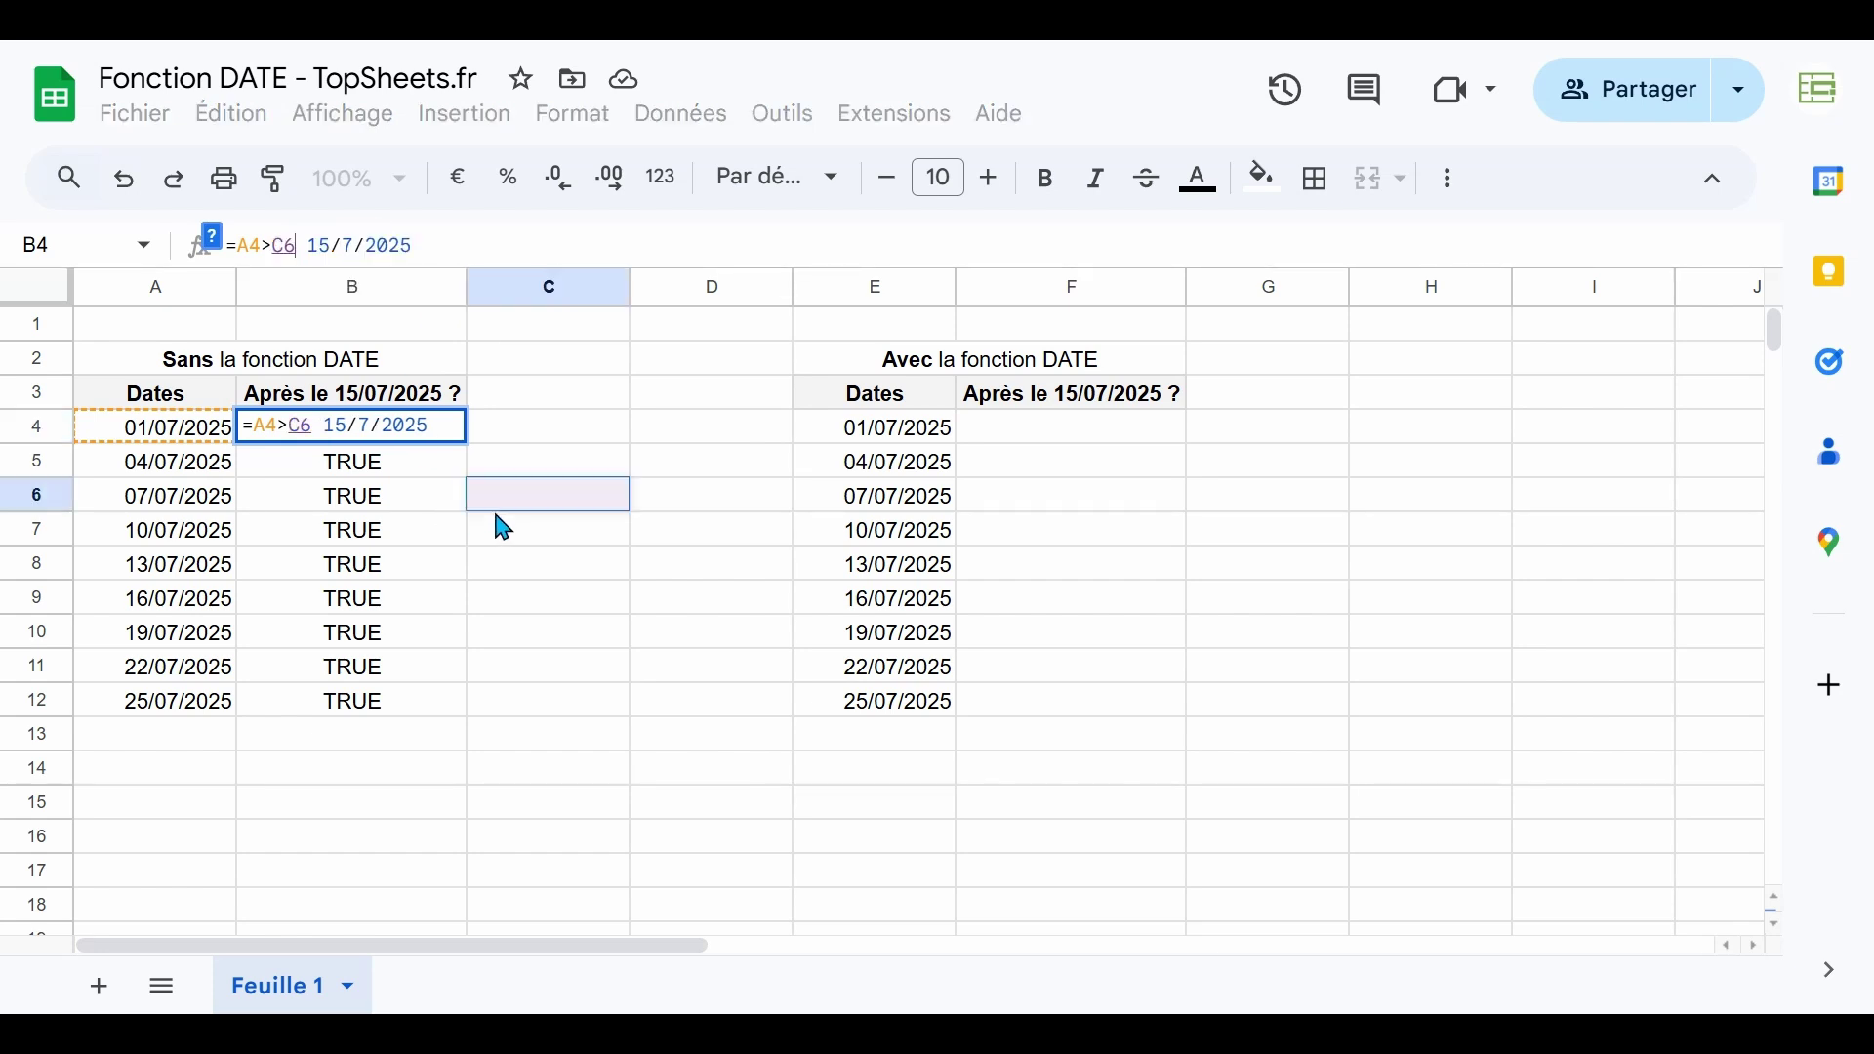
key(Escape)
click(132, 437)
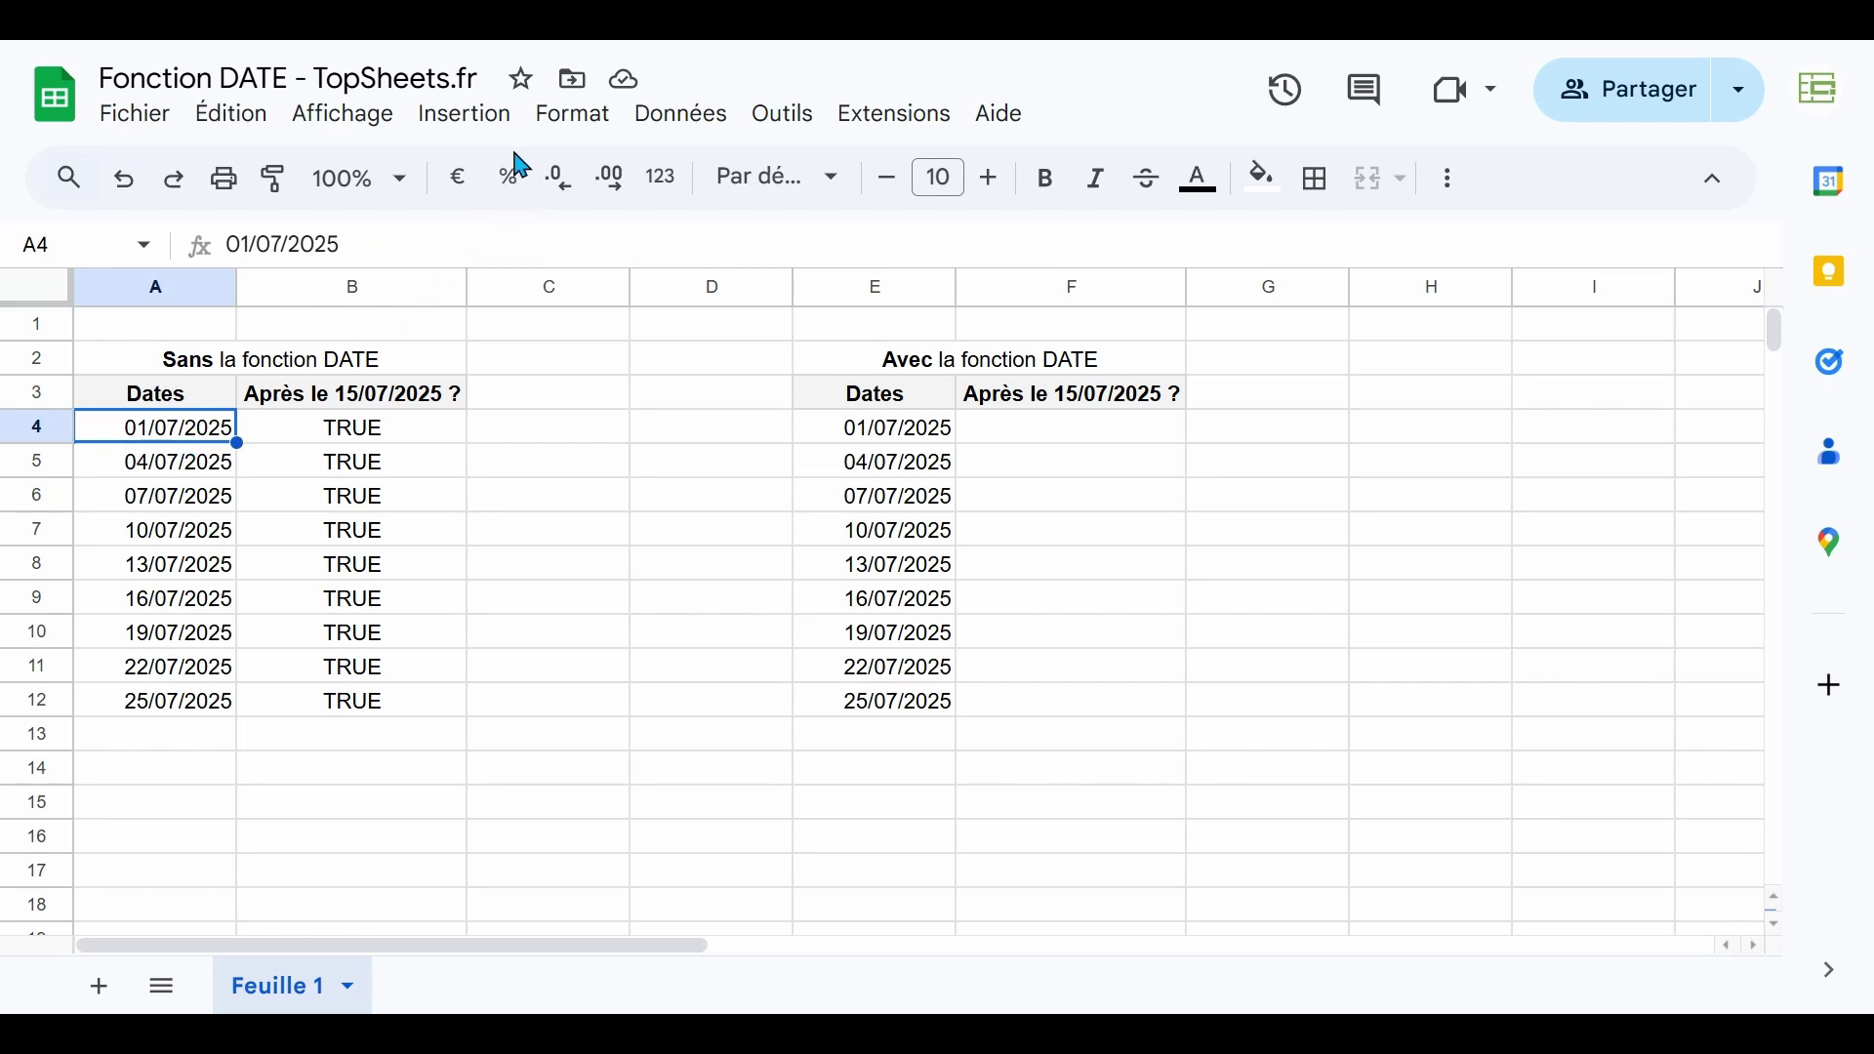
Display the date in cell A4 in the Nombre format and set the cell back to the Date format
click(670, 199)
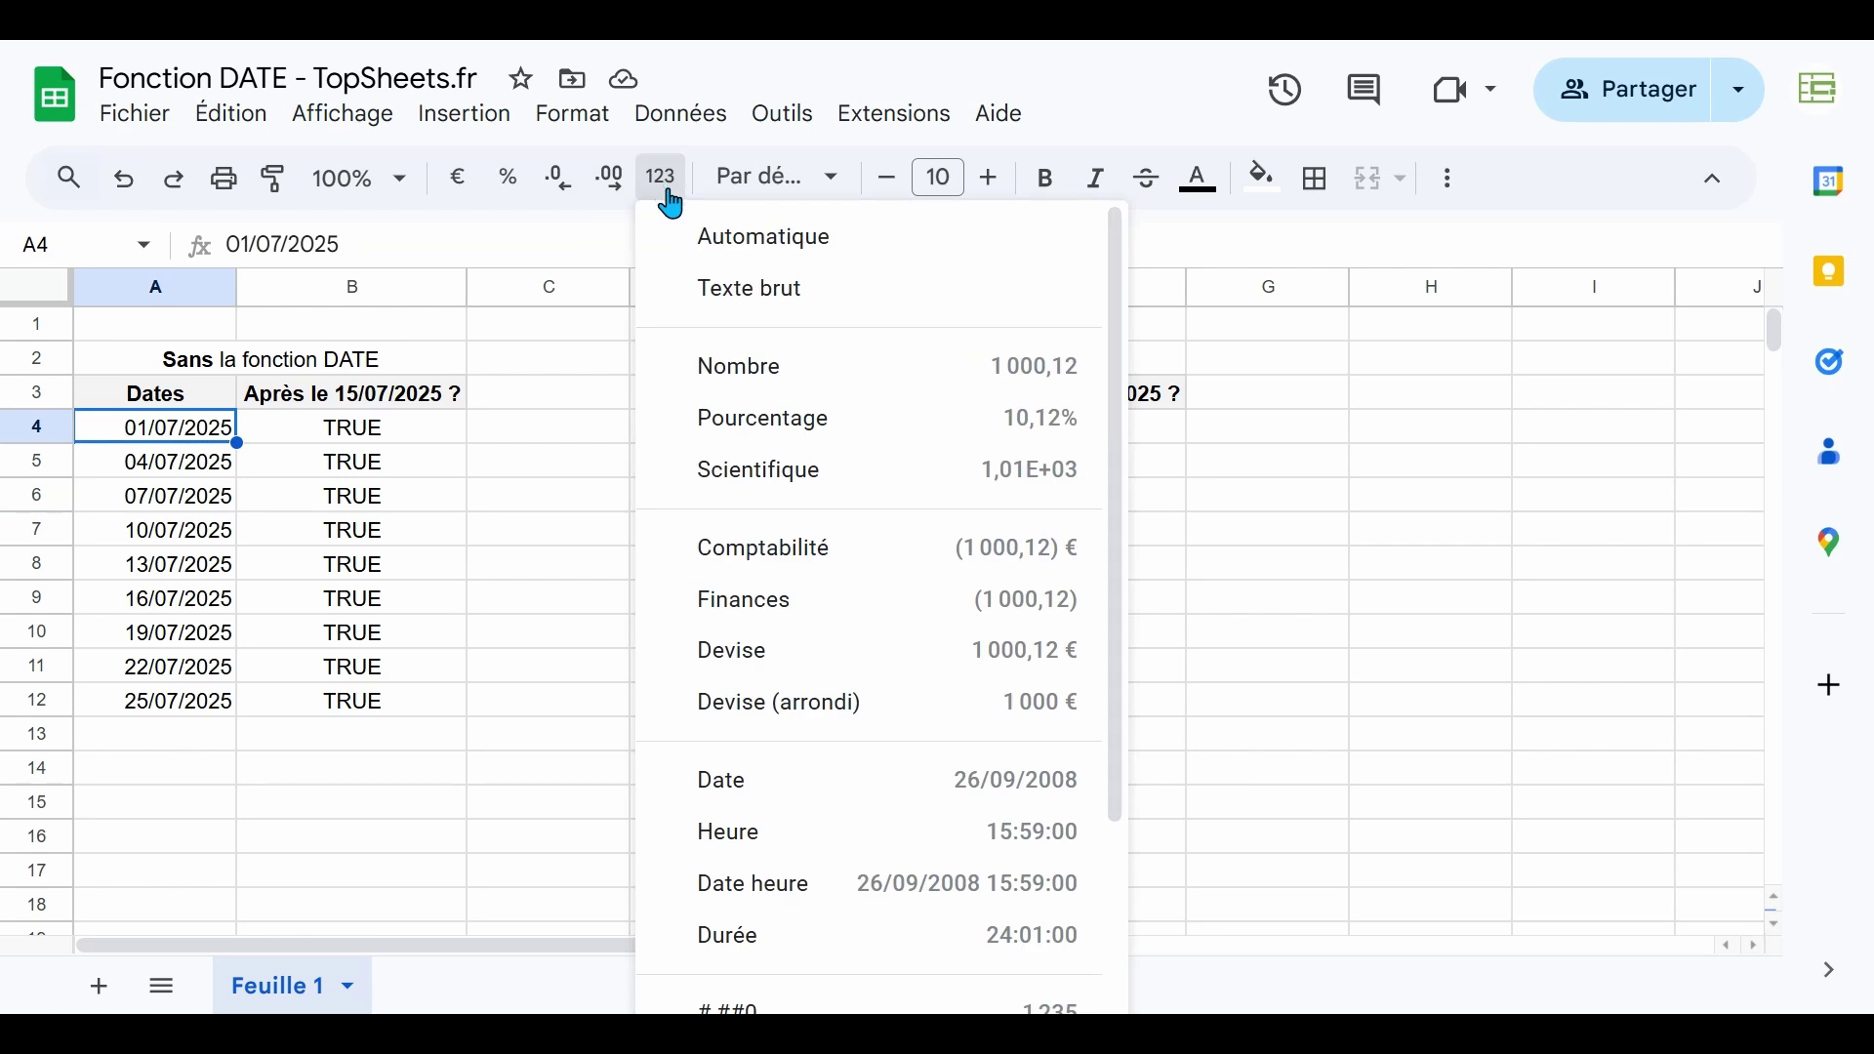
click(771, 383)
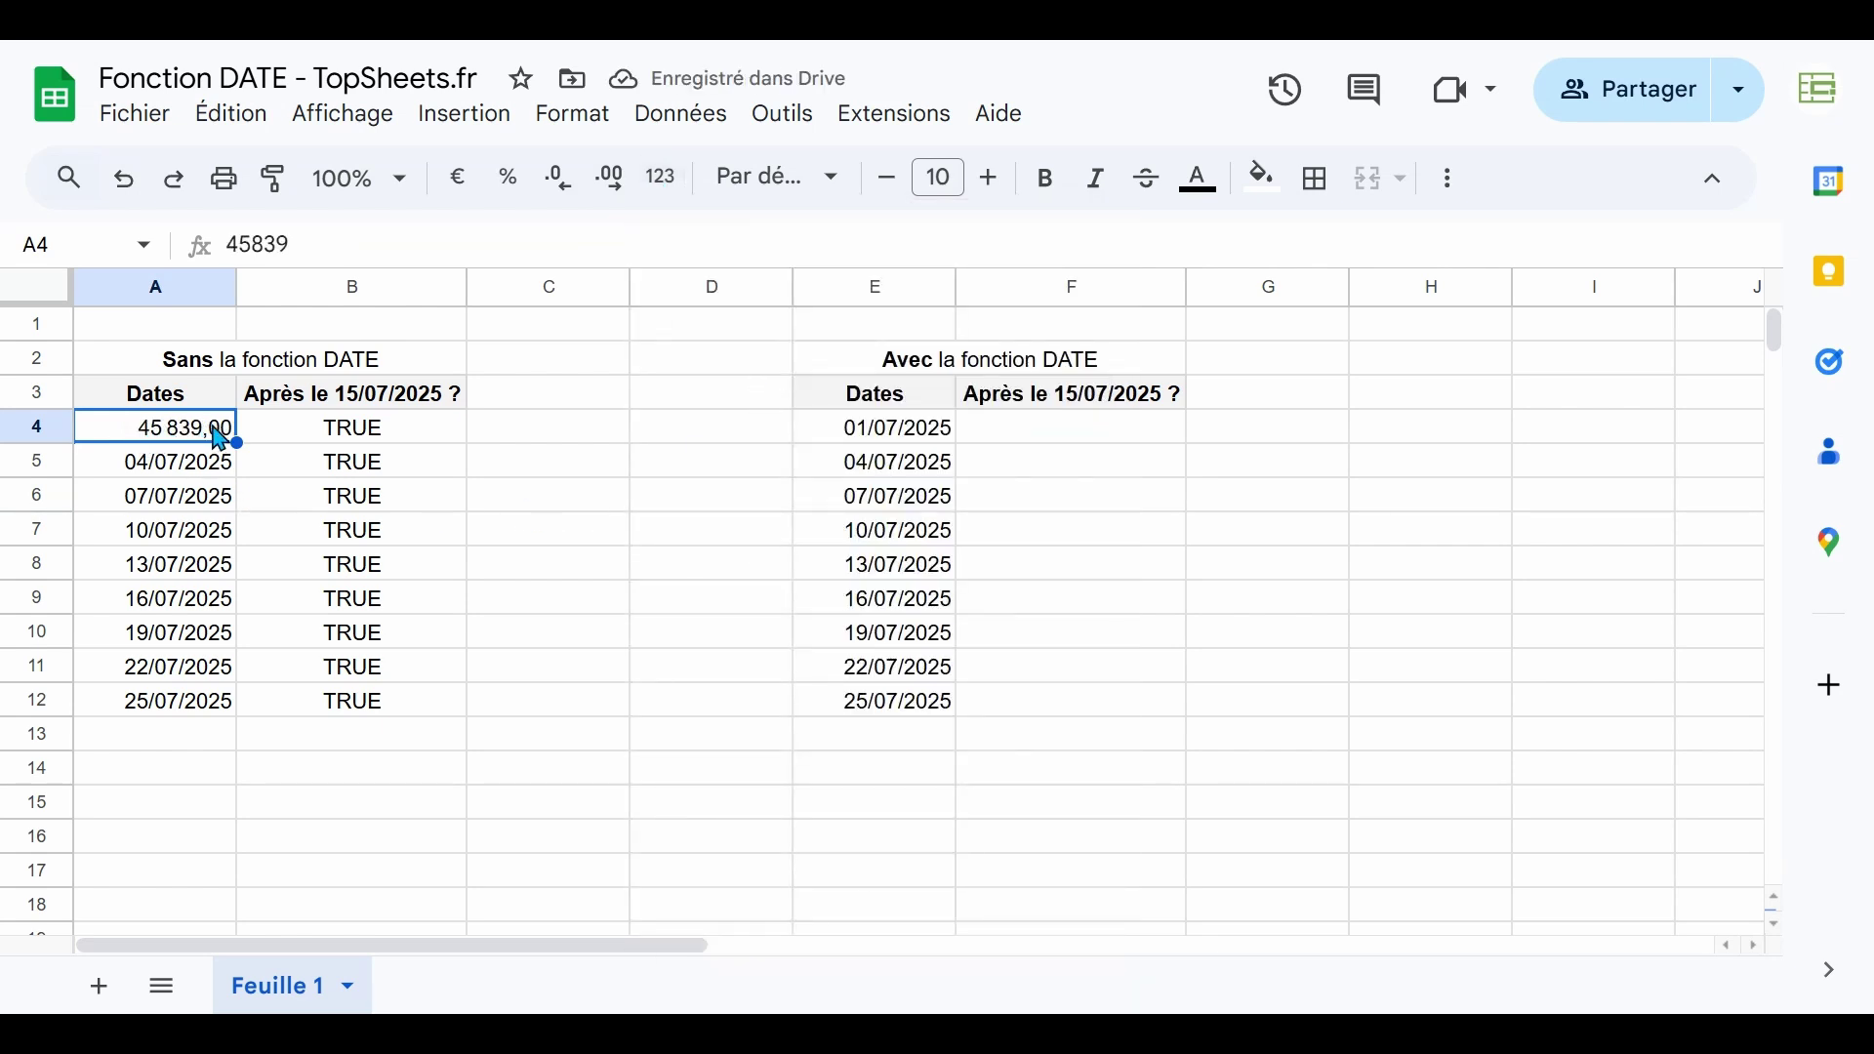
mouse_move(145, 474)
mouse_down()
mouse_move(147, 494)
mouse_move(145, 477)
mouse_up()
click(144, 436)
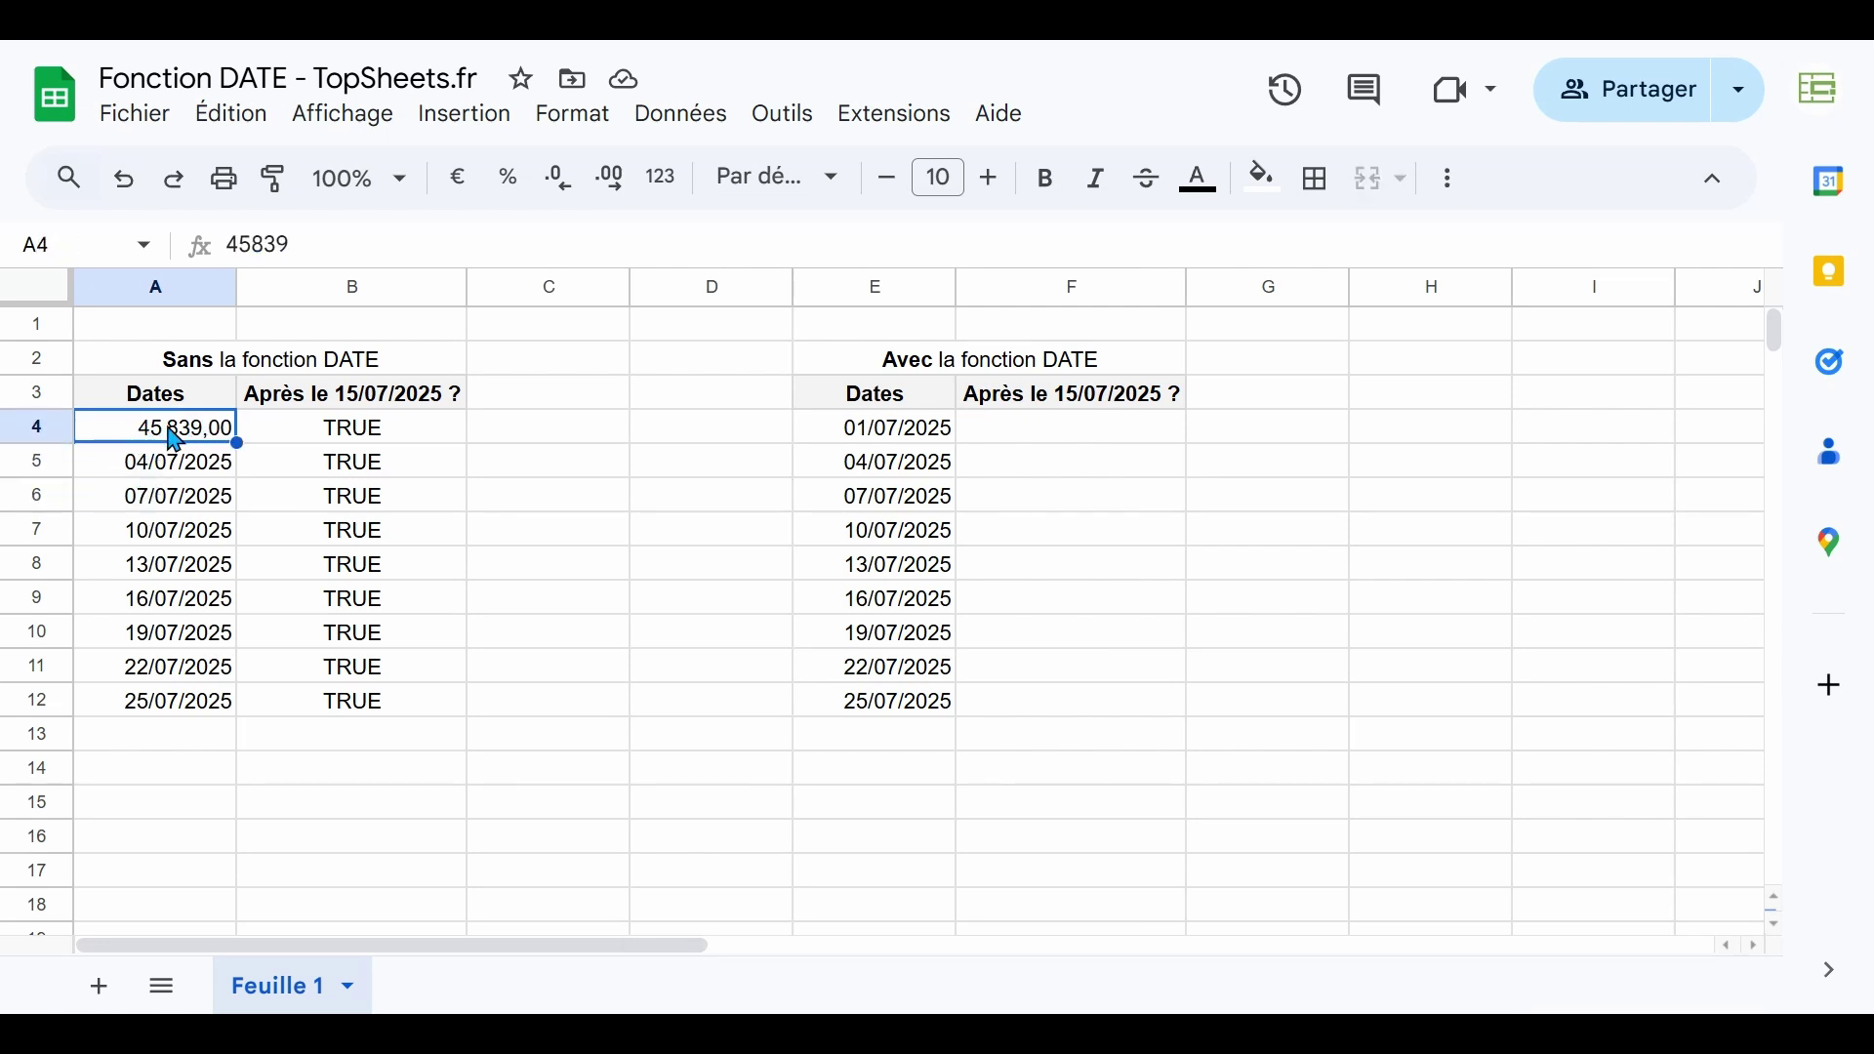
click(662, 177)
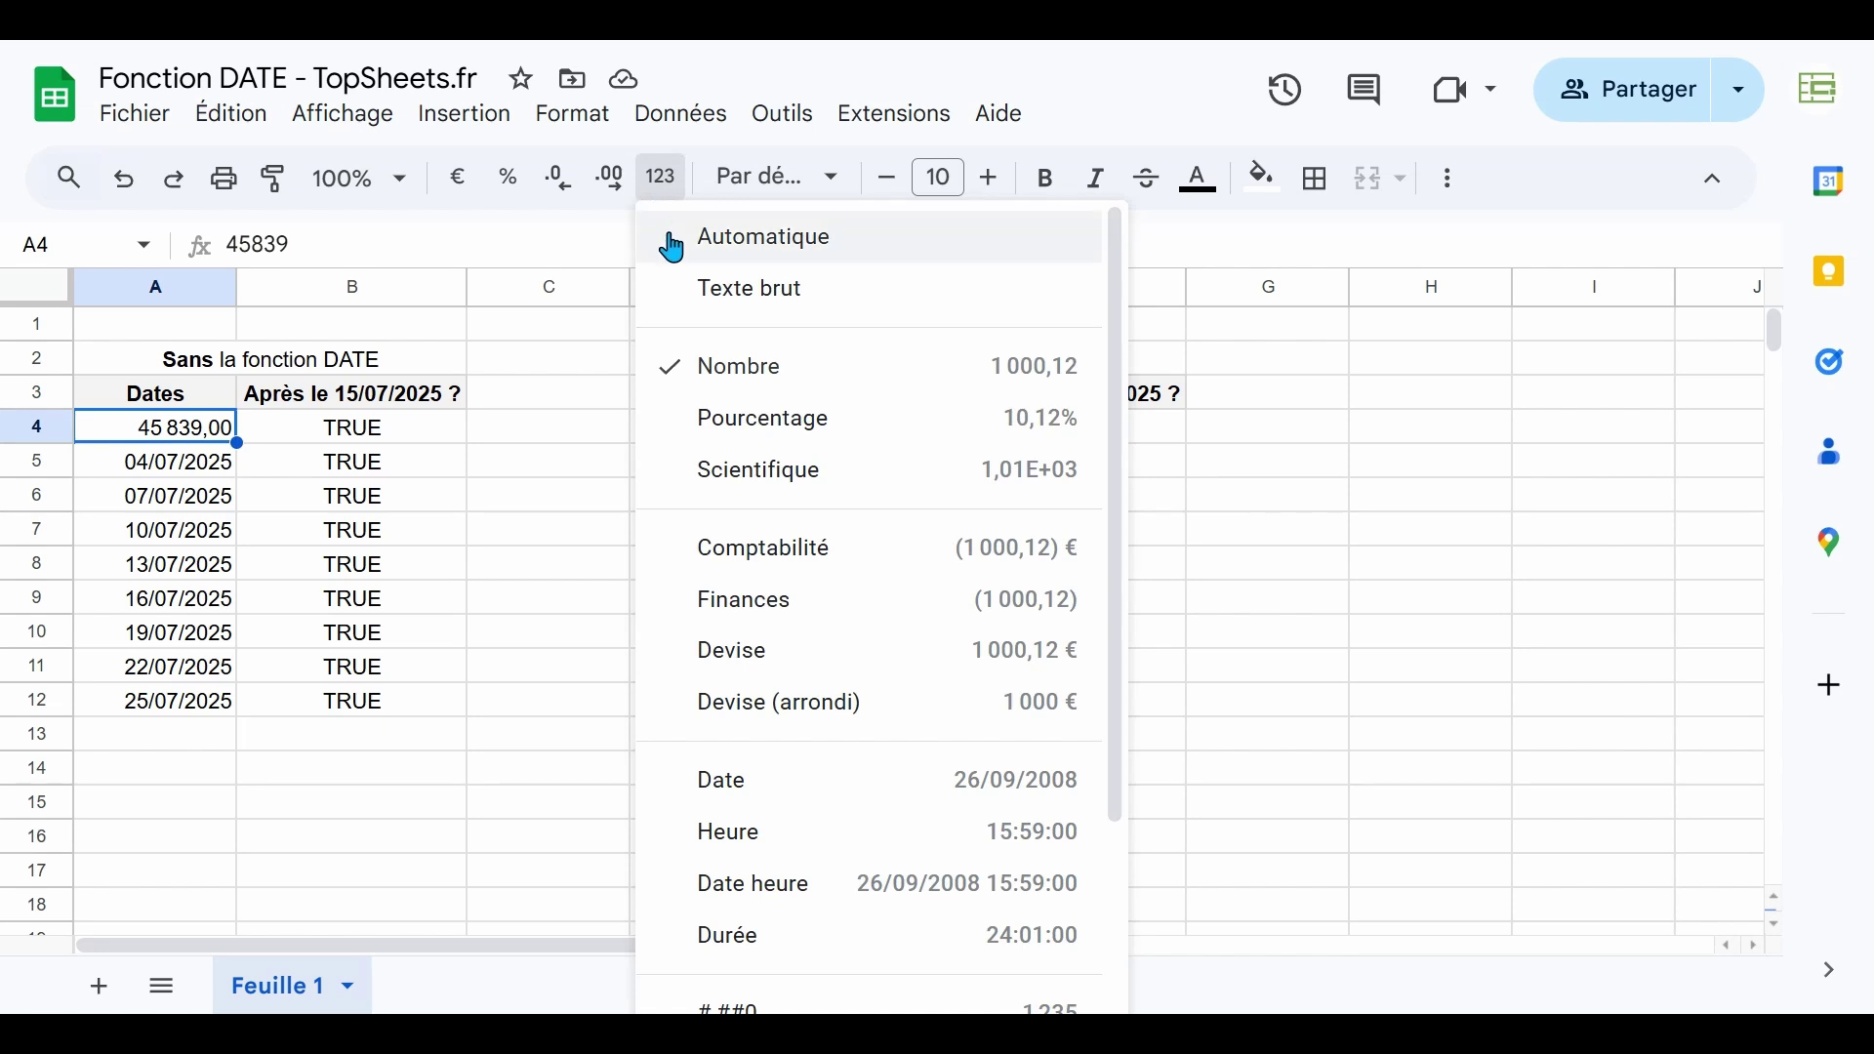
click(753, 780)
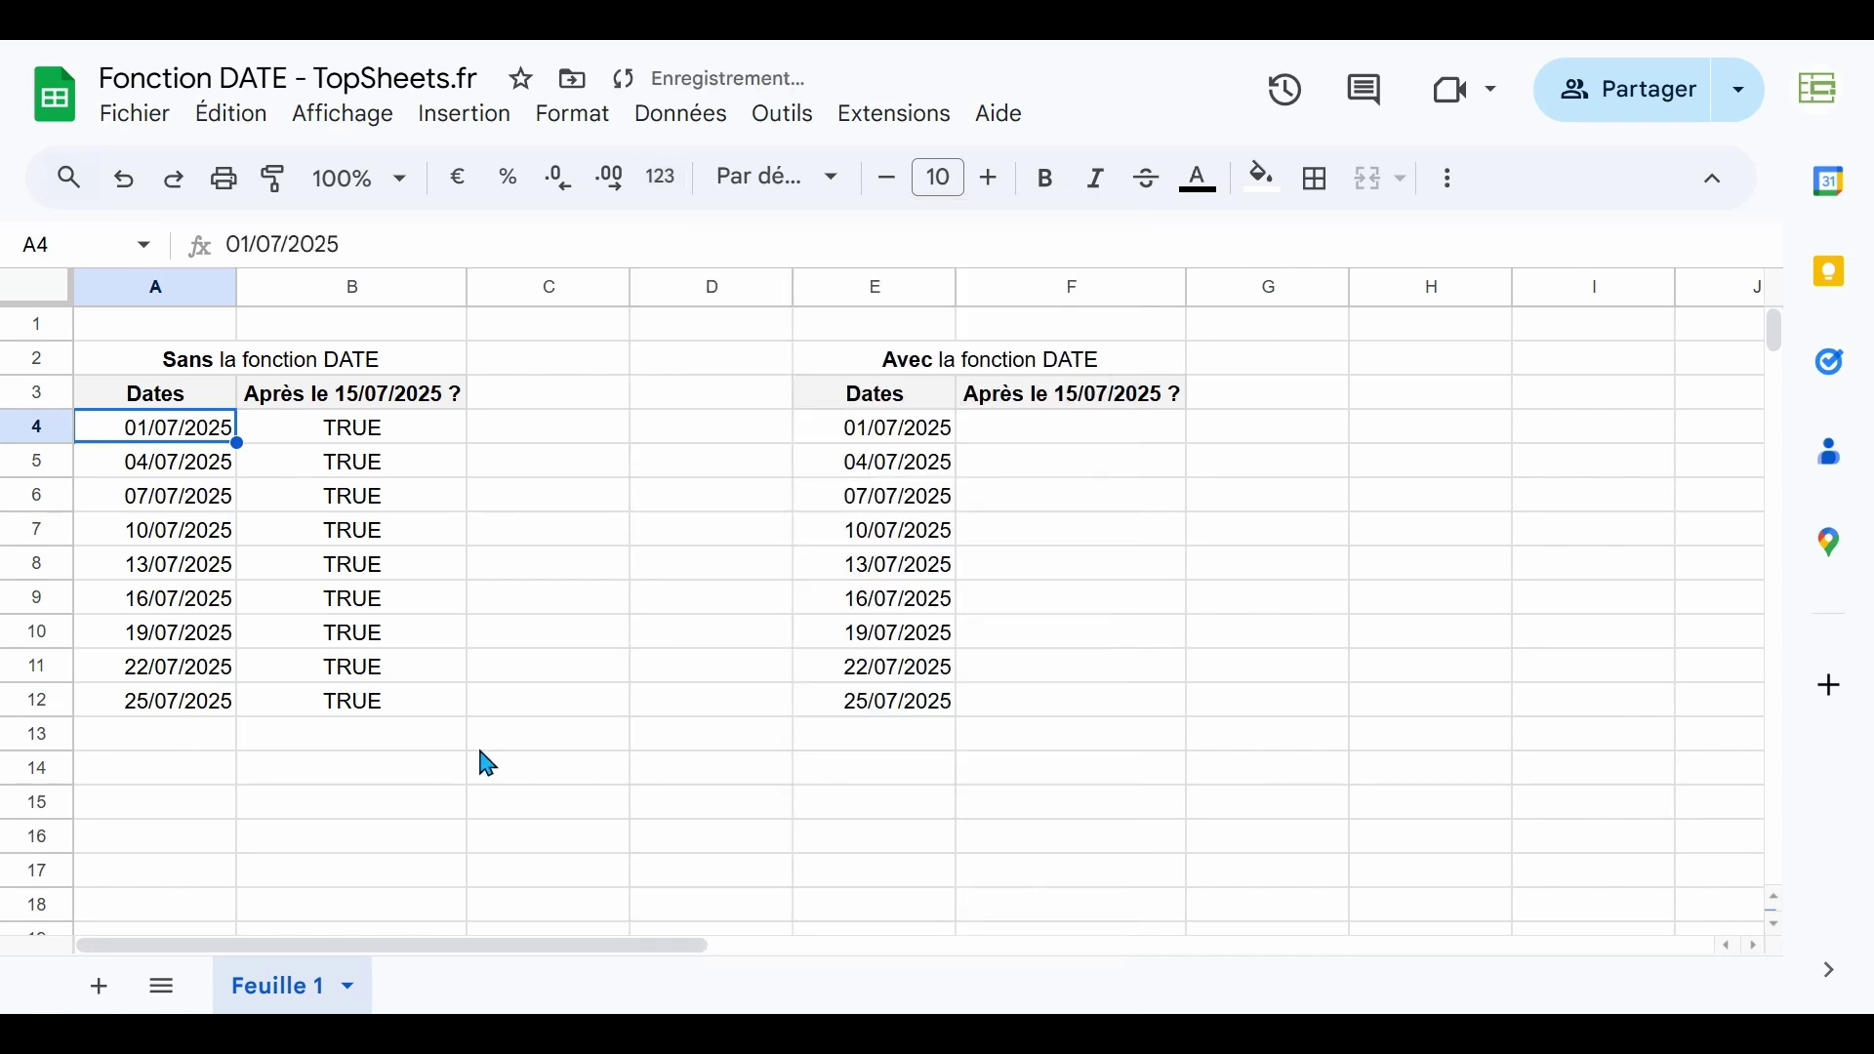
Put the date in cell B4's comparison in quotation marks, making the formula =A4>"15/7/2025"
click(289, 431)
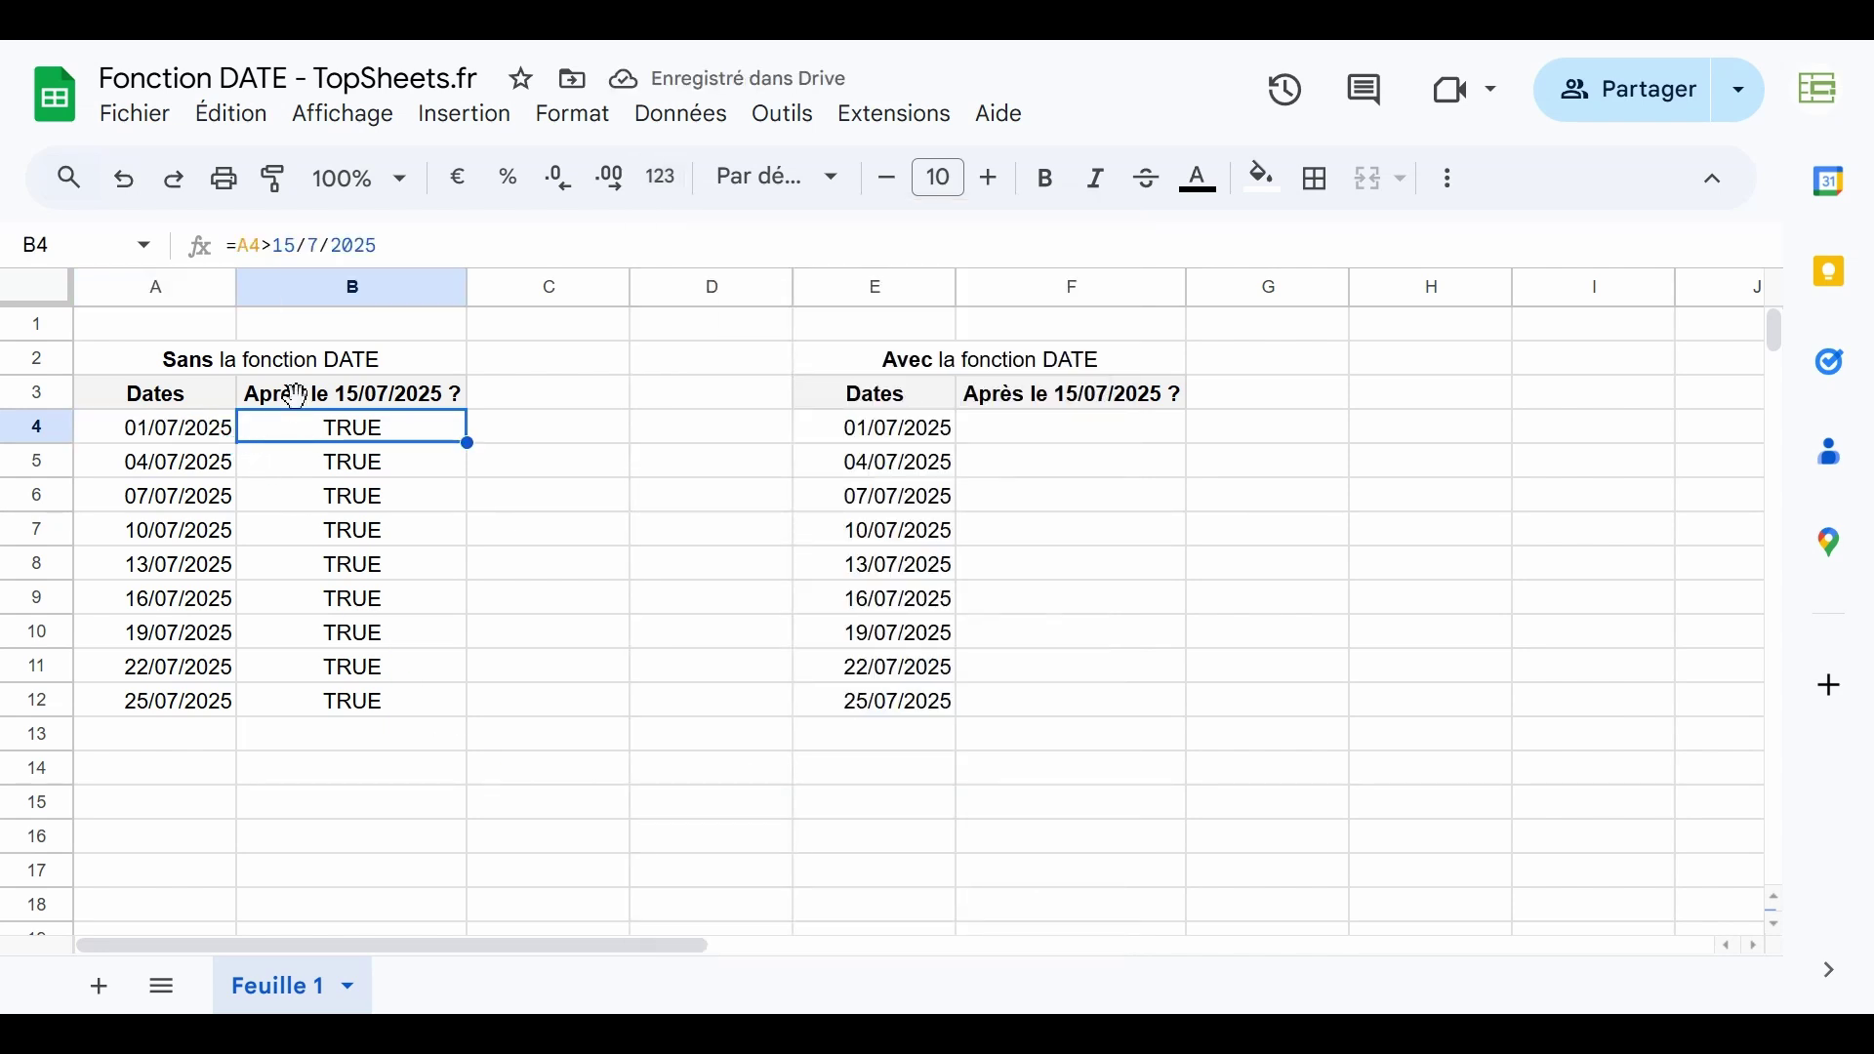
click(156, 432)
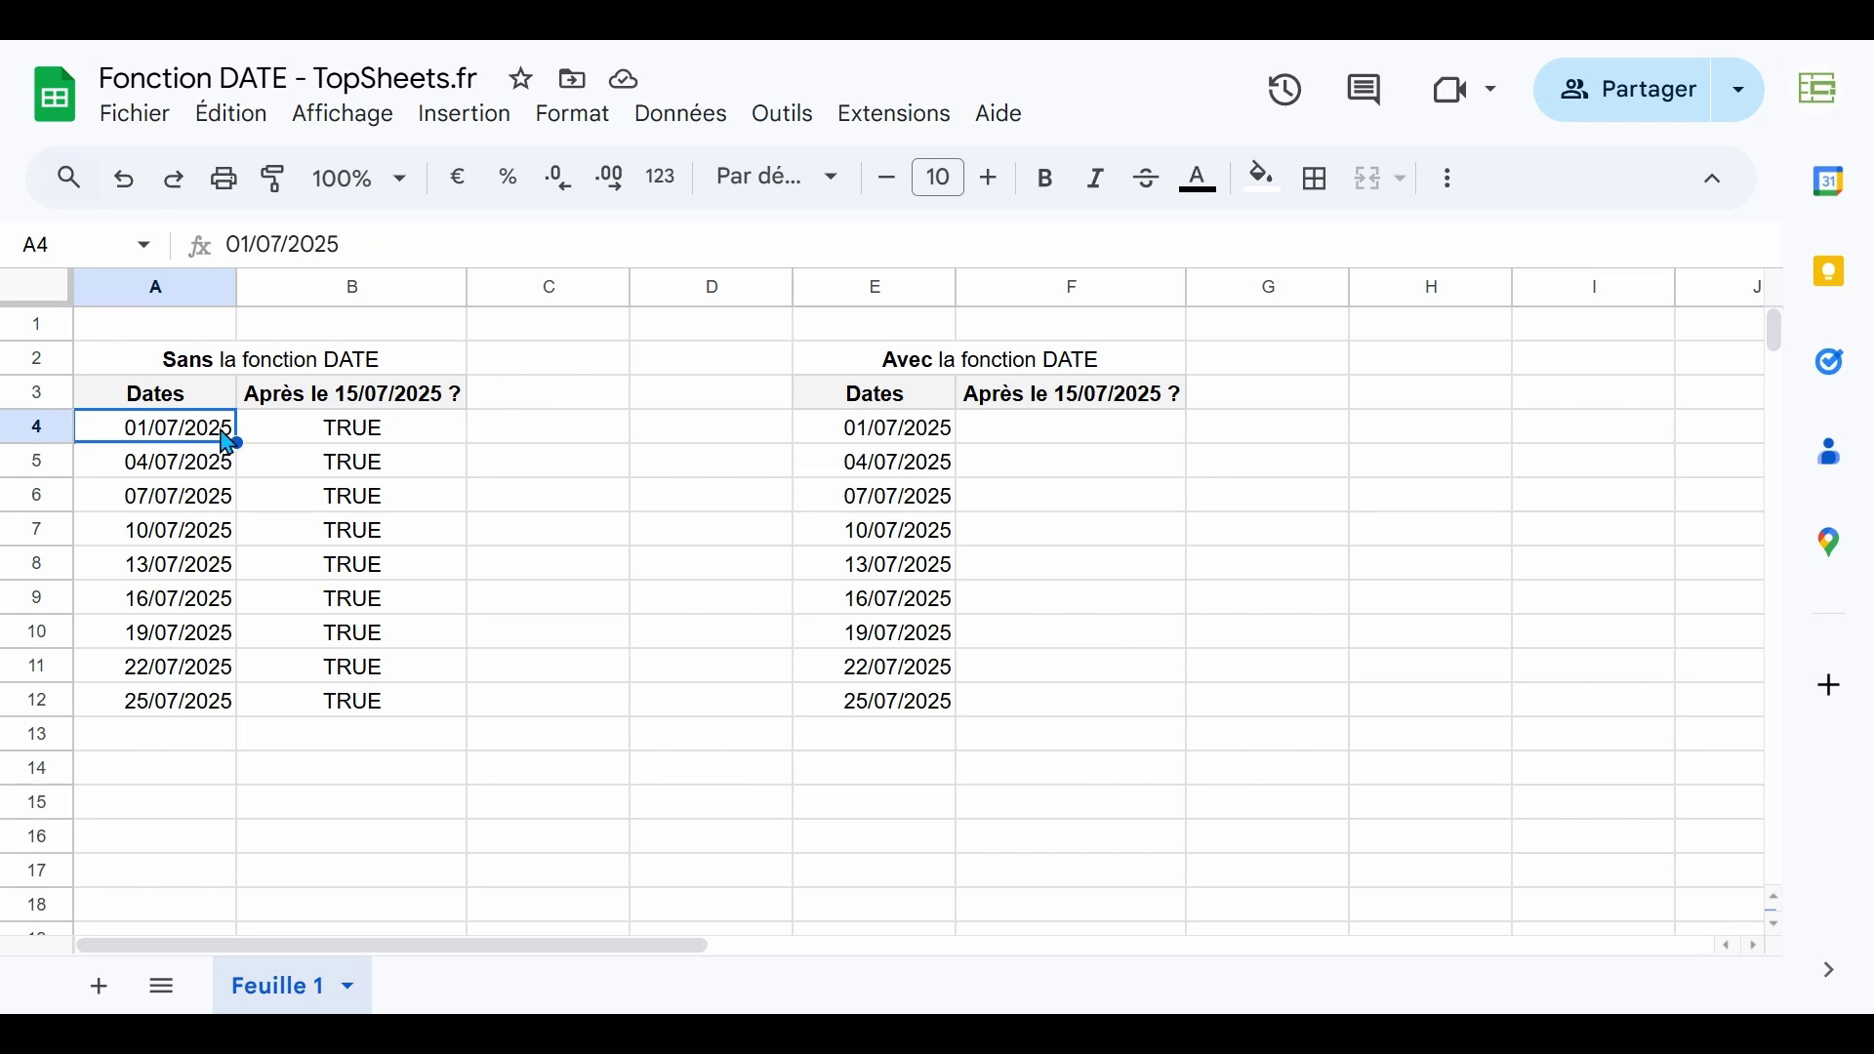
click(300, 435)
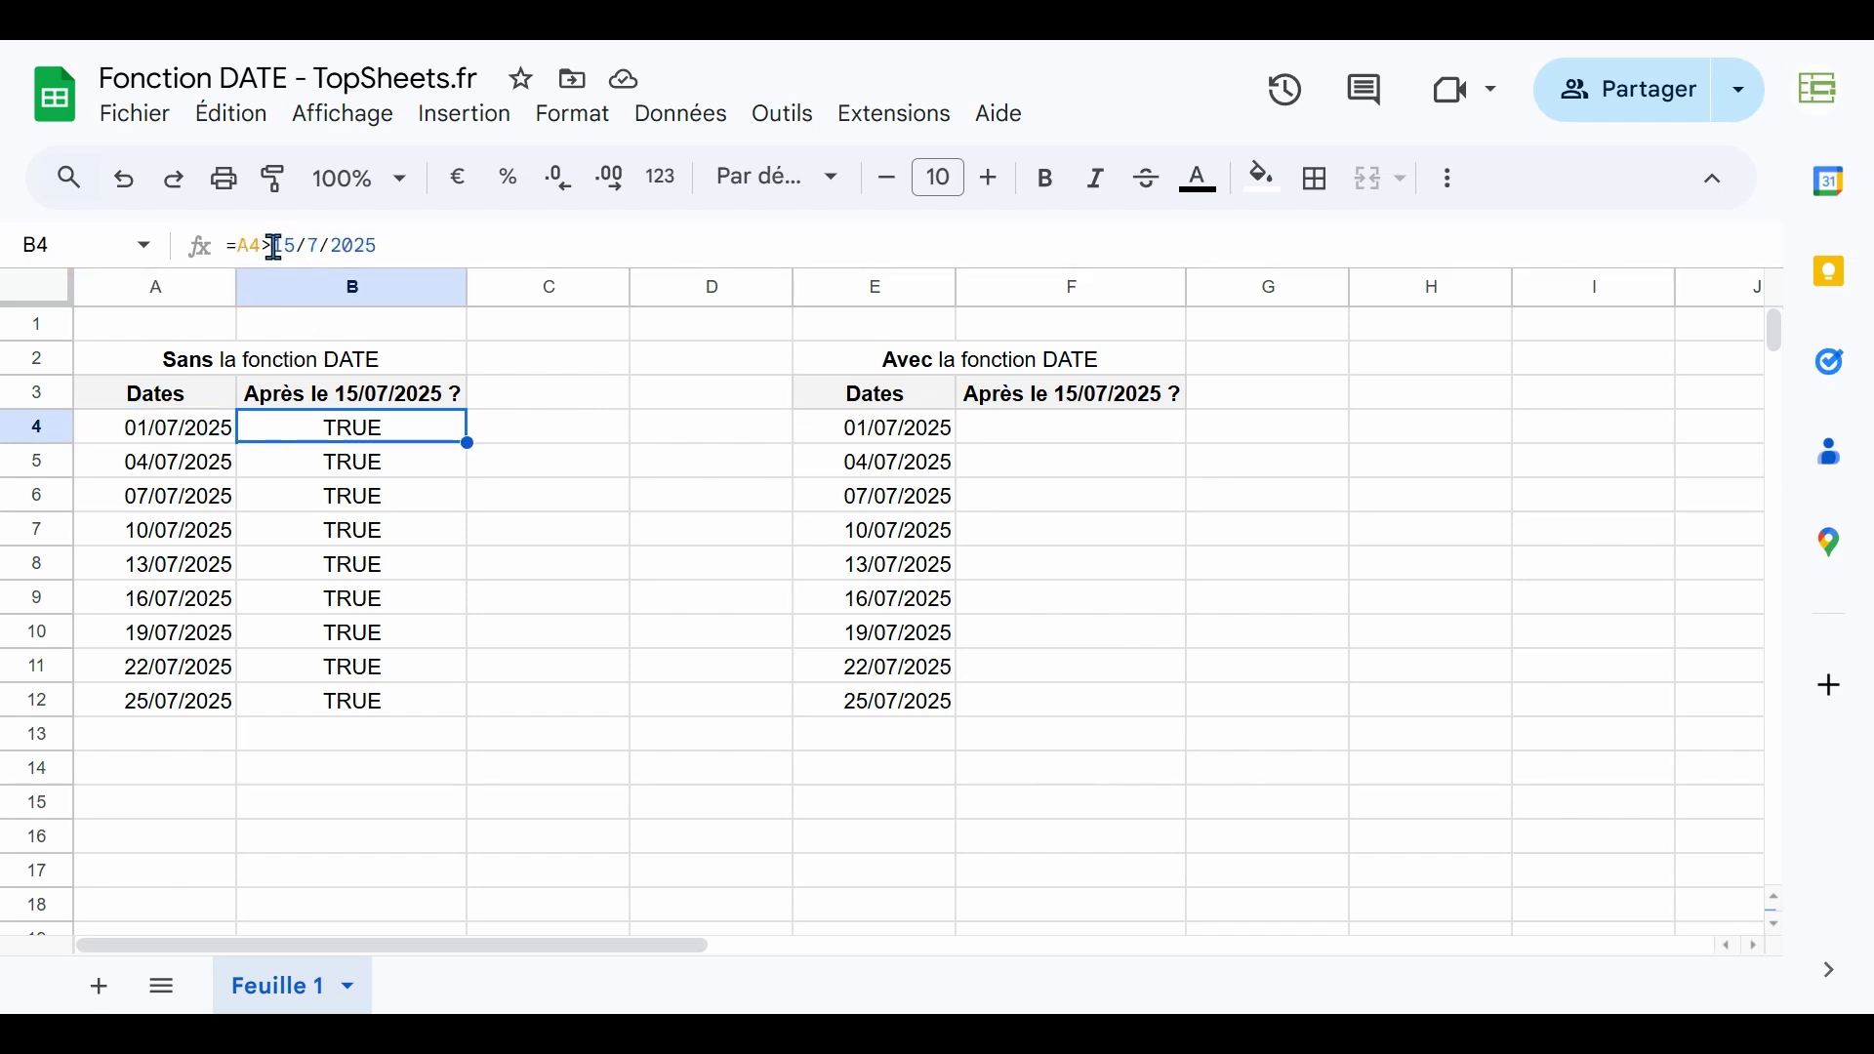
drag(275, 247, 427, 250)
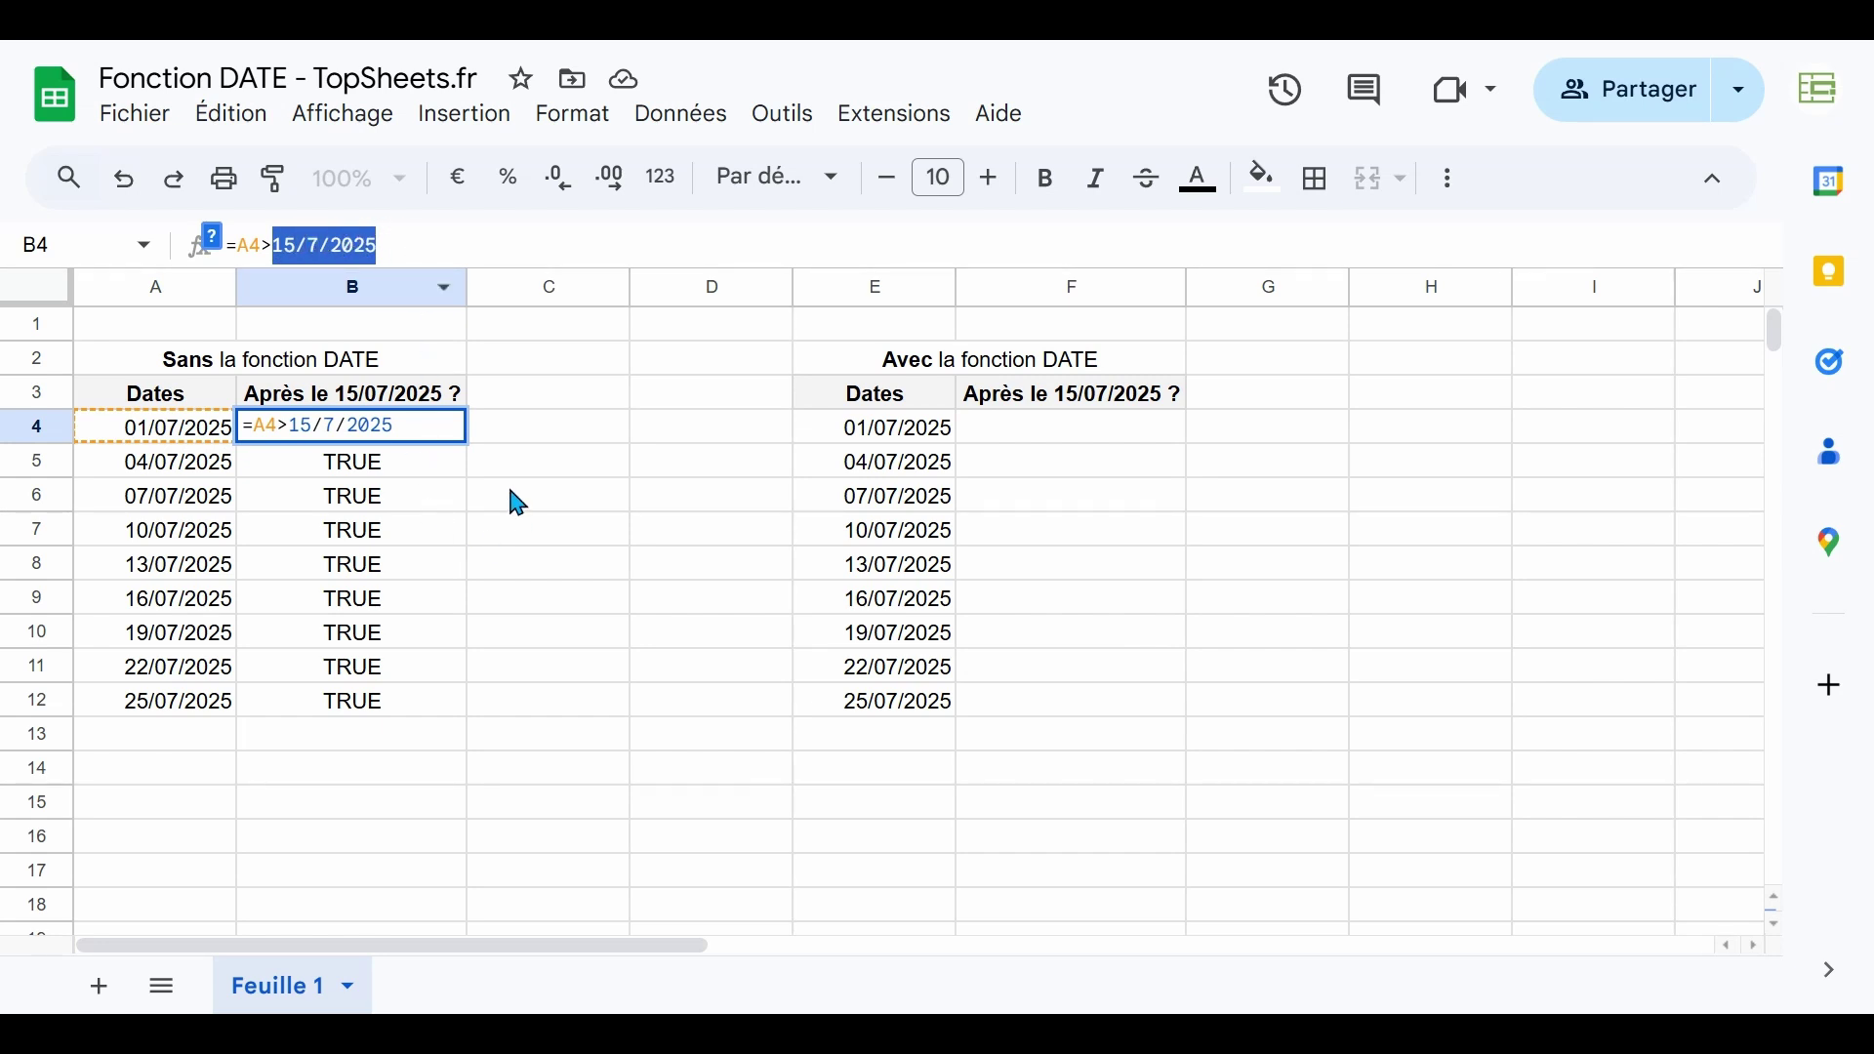
click(274, 242)
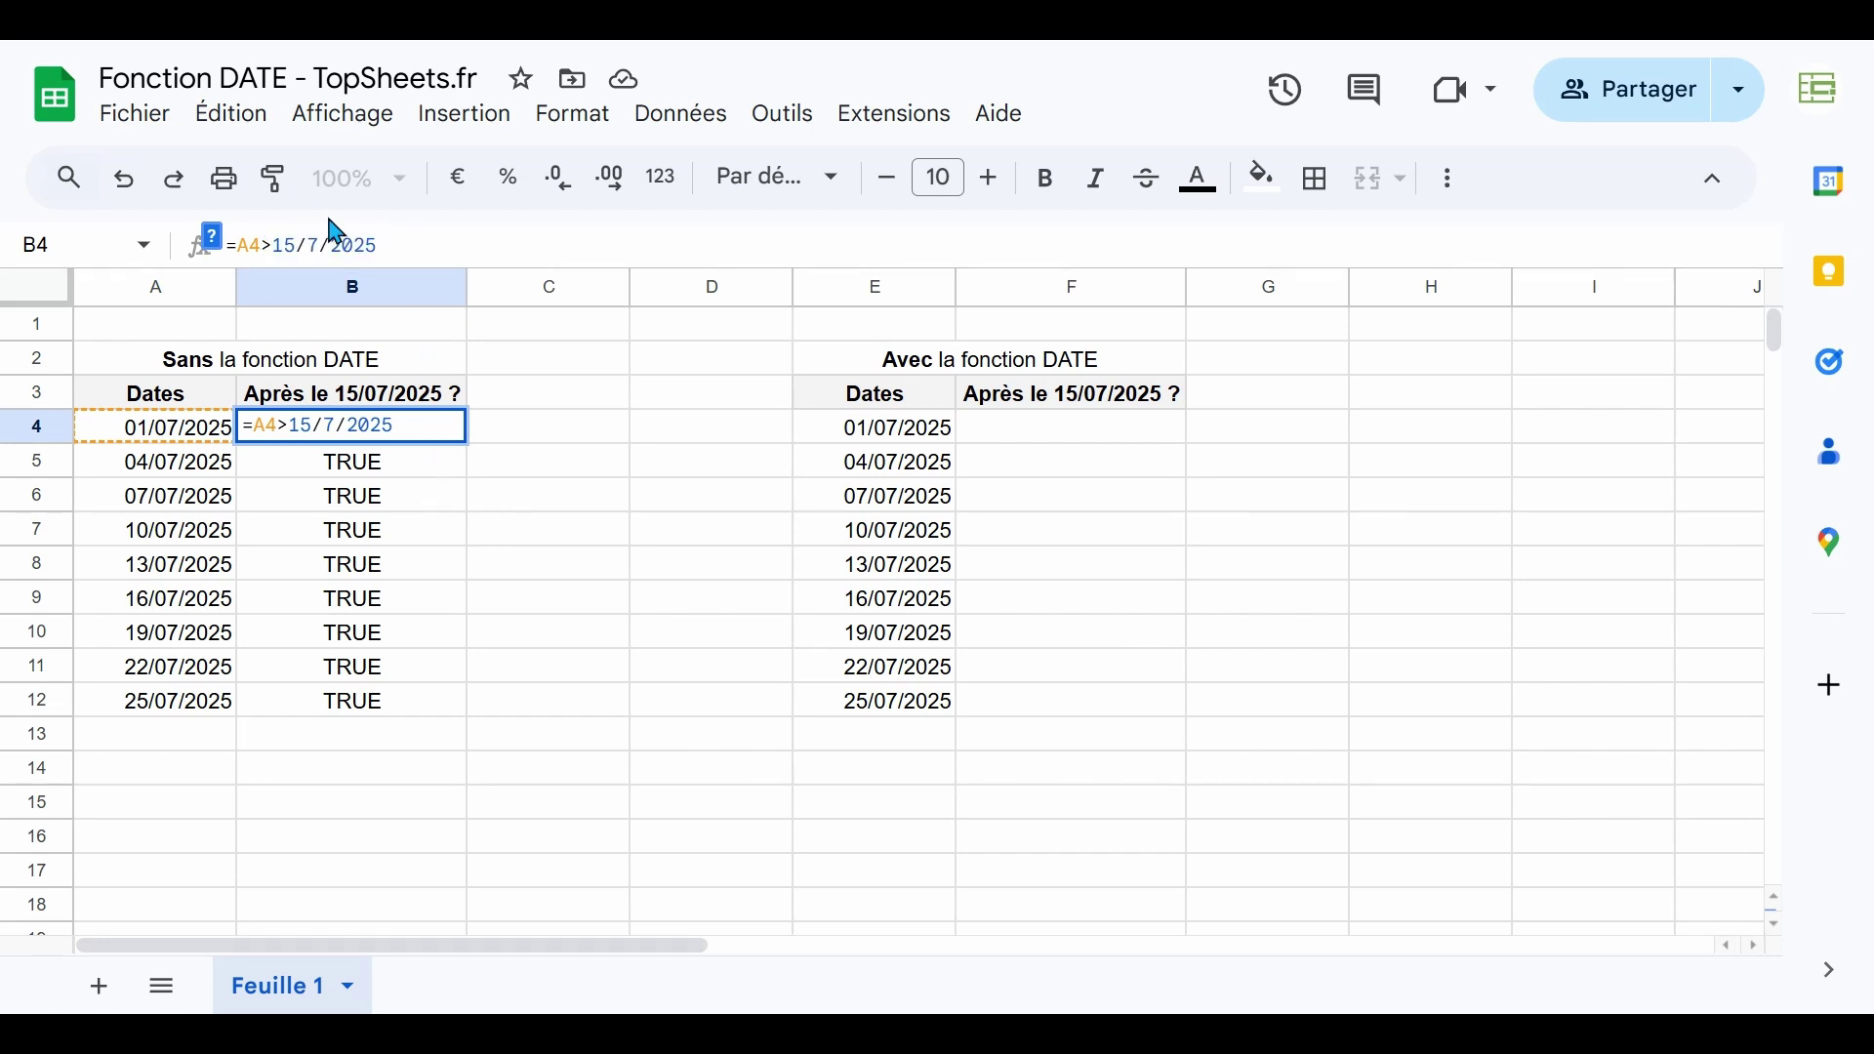
text(")
key(Return)
key(Up)
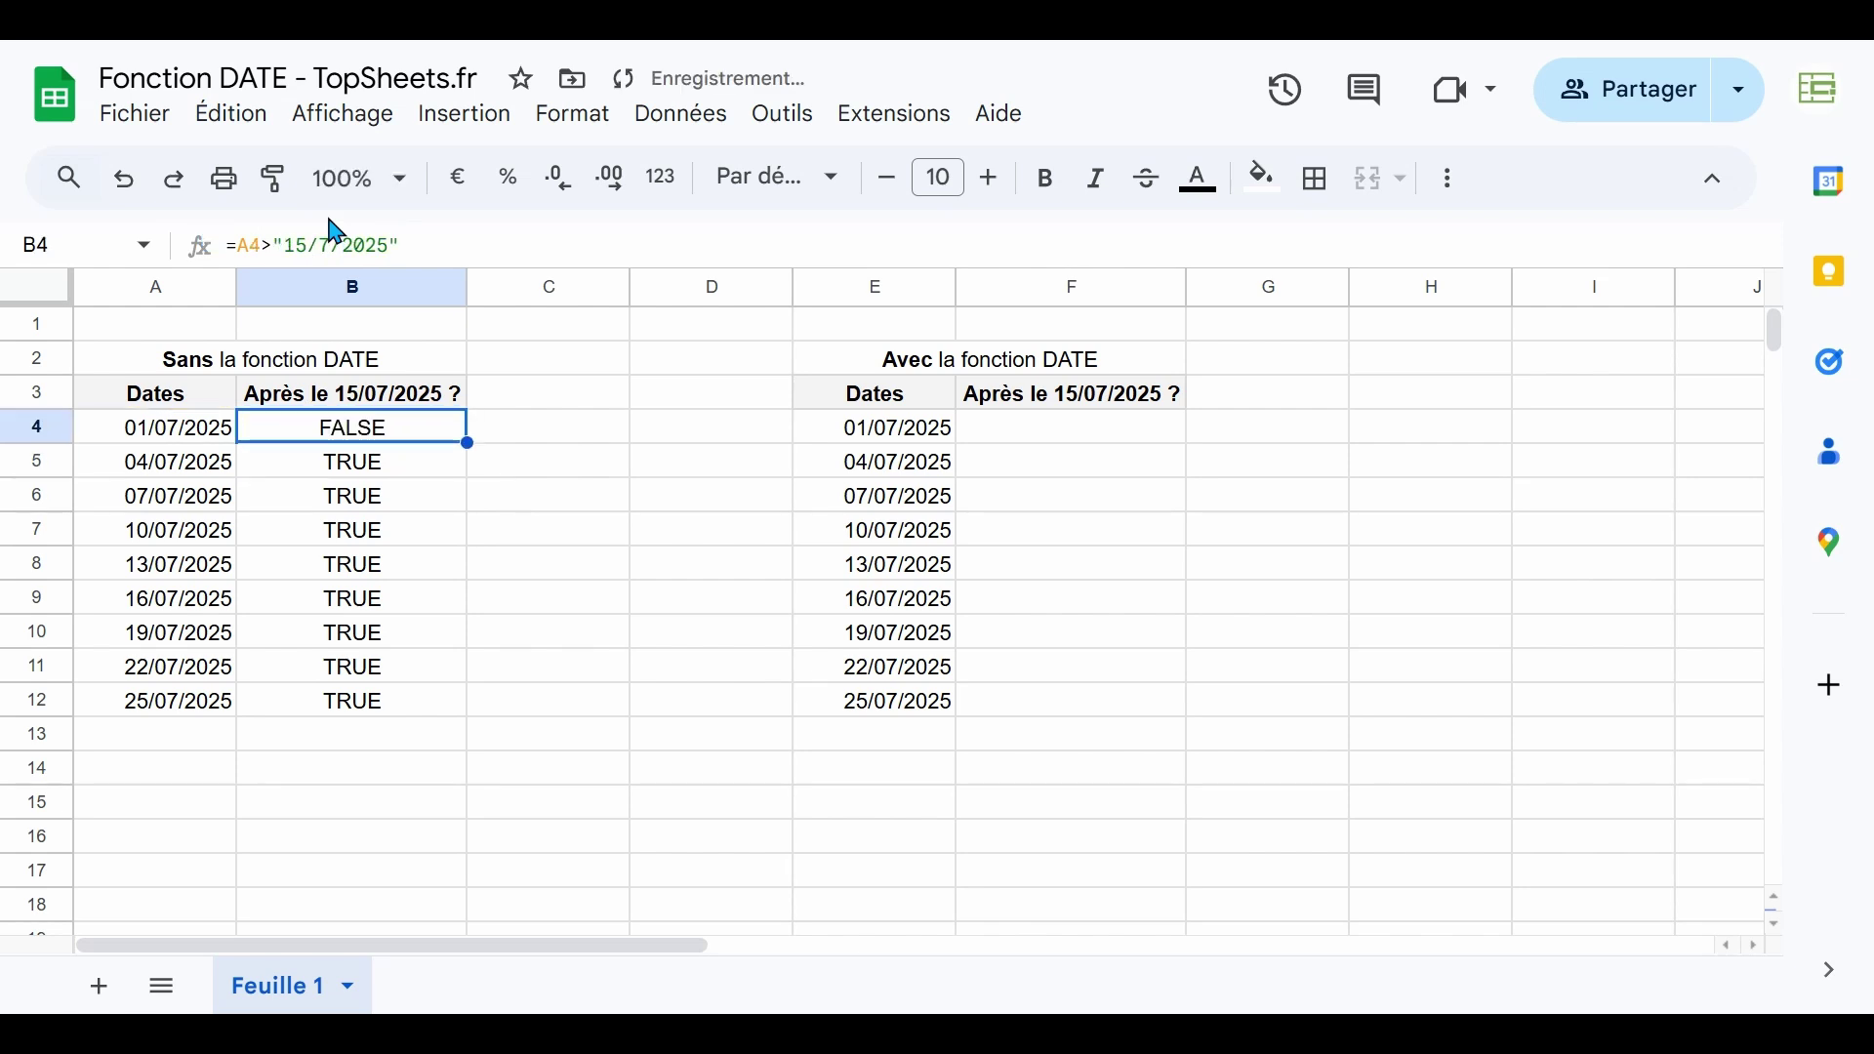
Copy the quoted-date comparison from B4 over the formulas down to B12
key(ctrl+c)
key(ctrl+shift+Down)
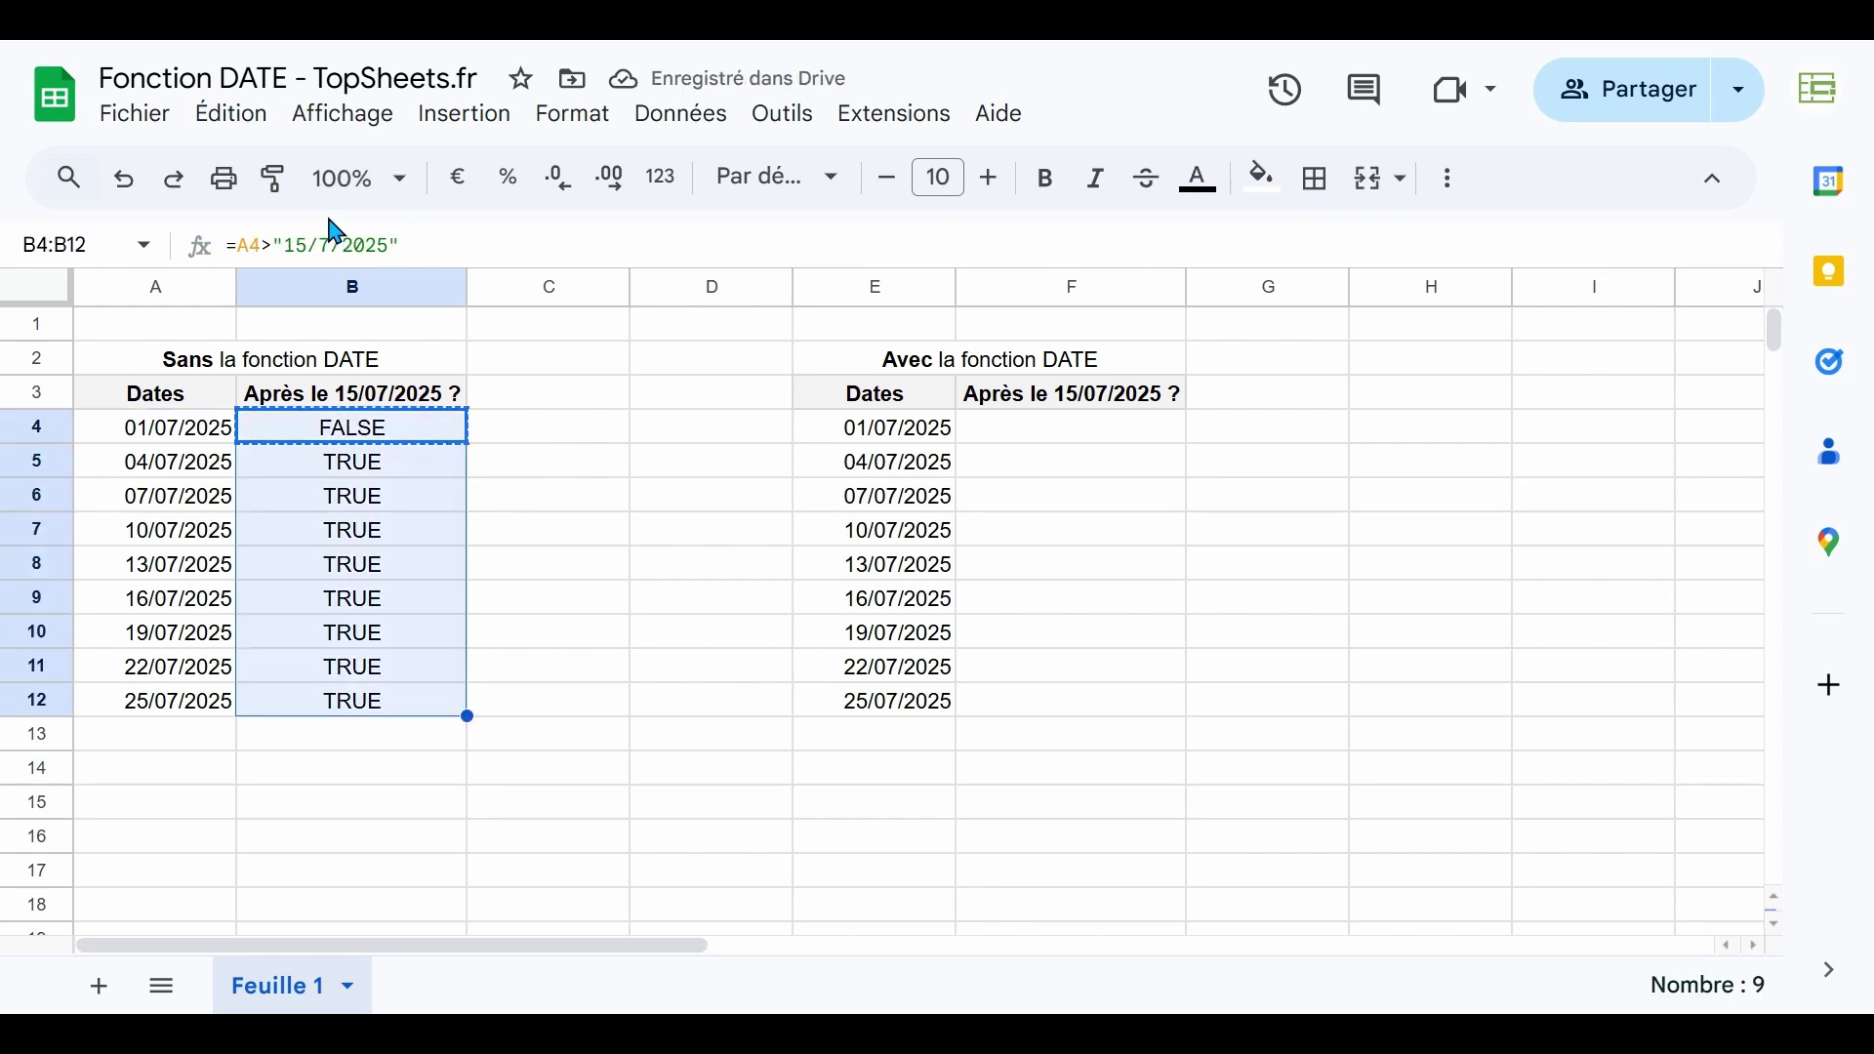
key(ctrl+v)
key(Down)
key(Up)
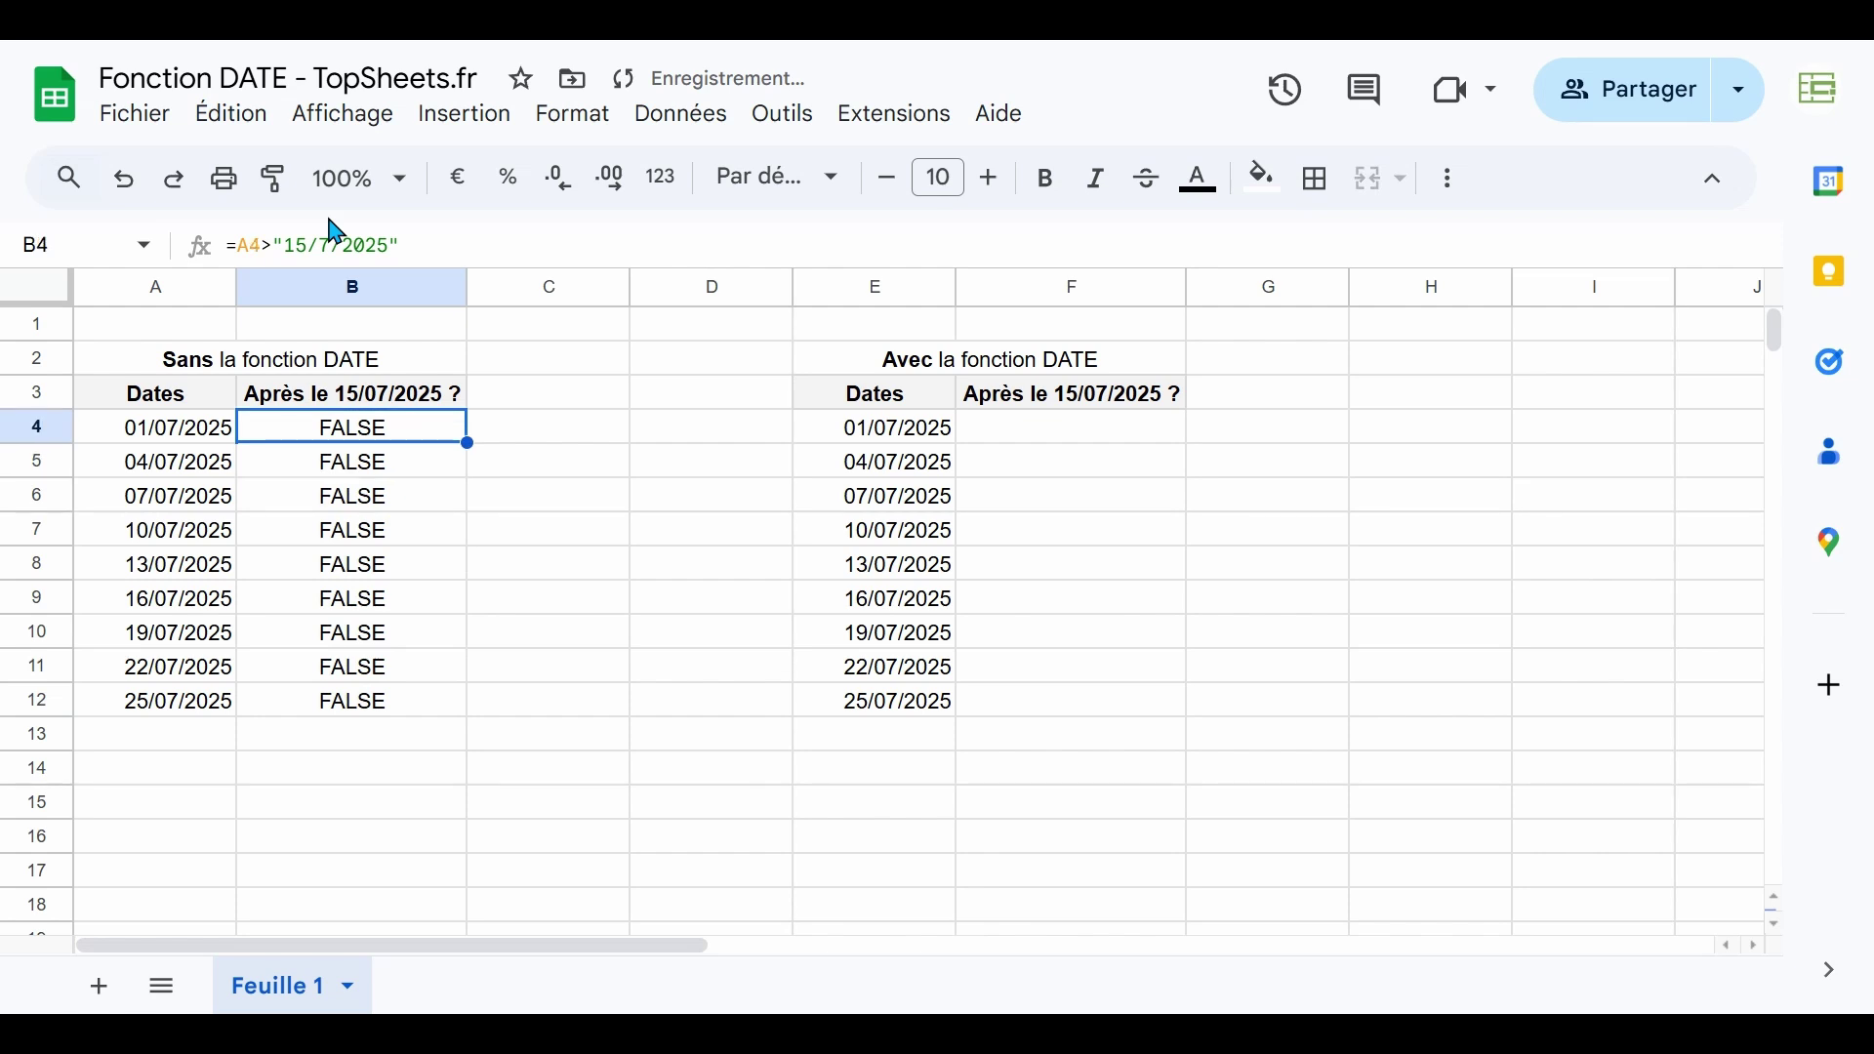
key(Down)
key(Up)
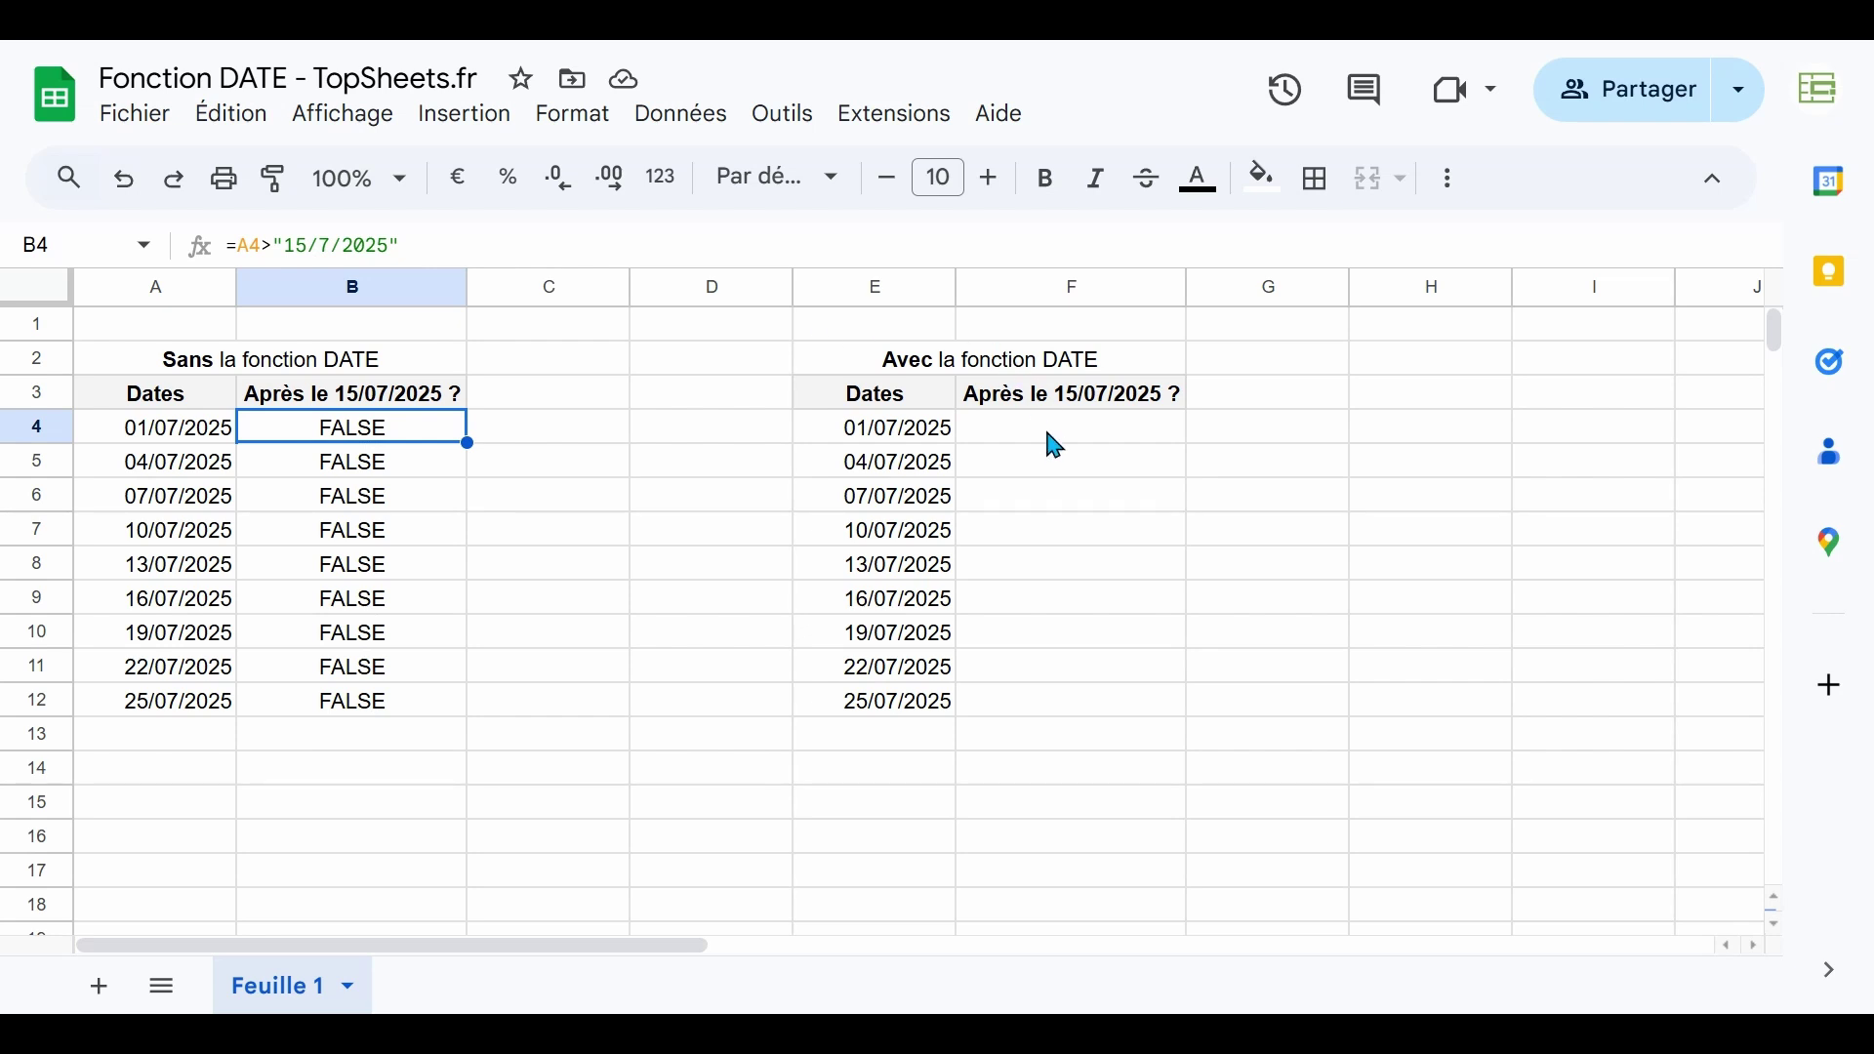
Enter the comparison =E4>DATE(2025;07;15) in cell F4 and fill it down to F12 with the suggested autofill
click(1057, 449)
text(=)
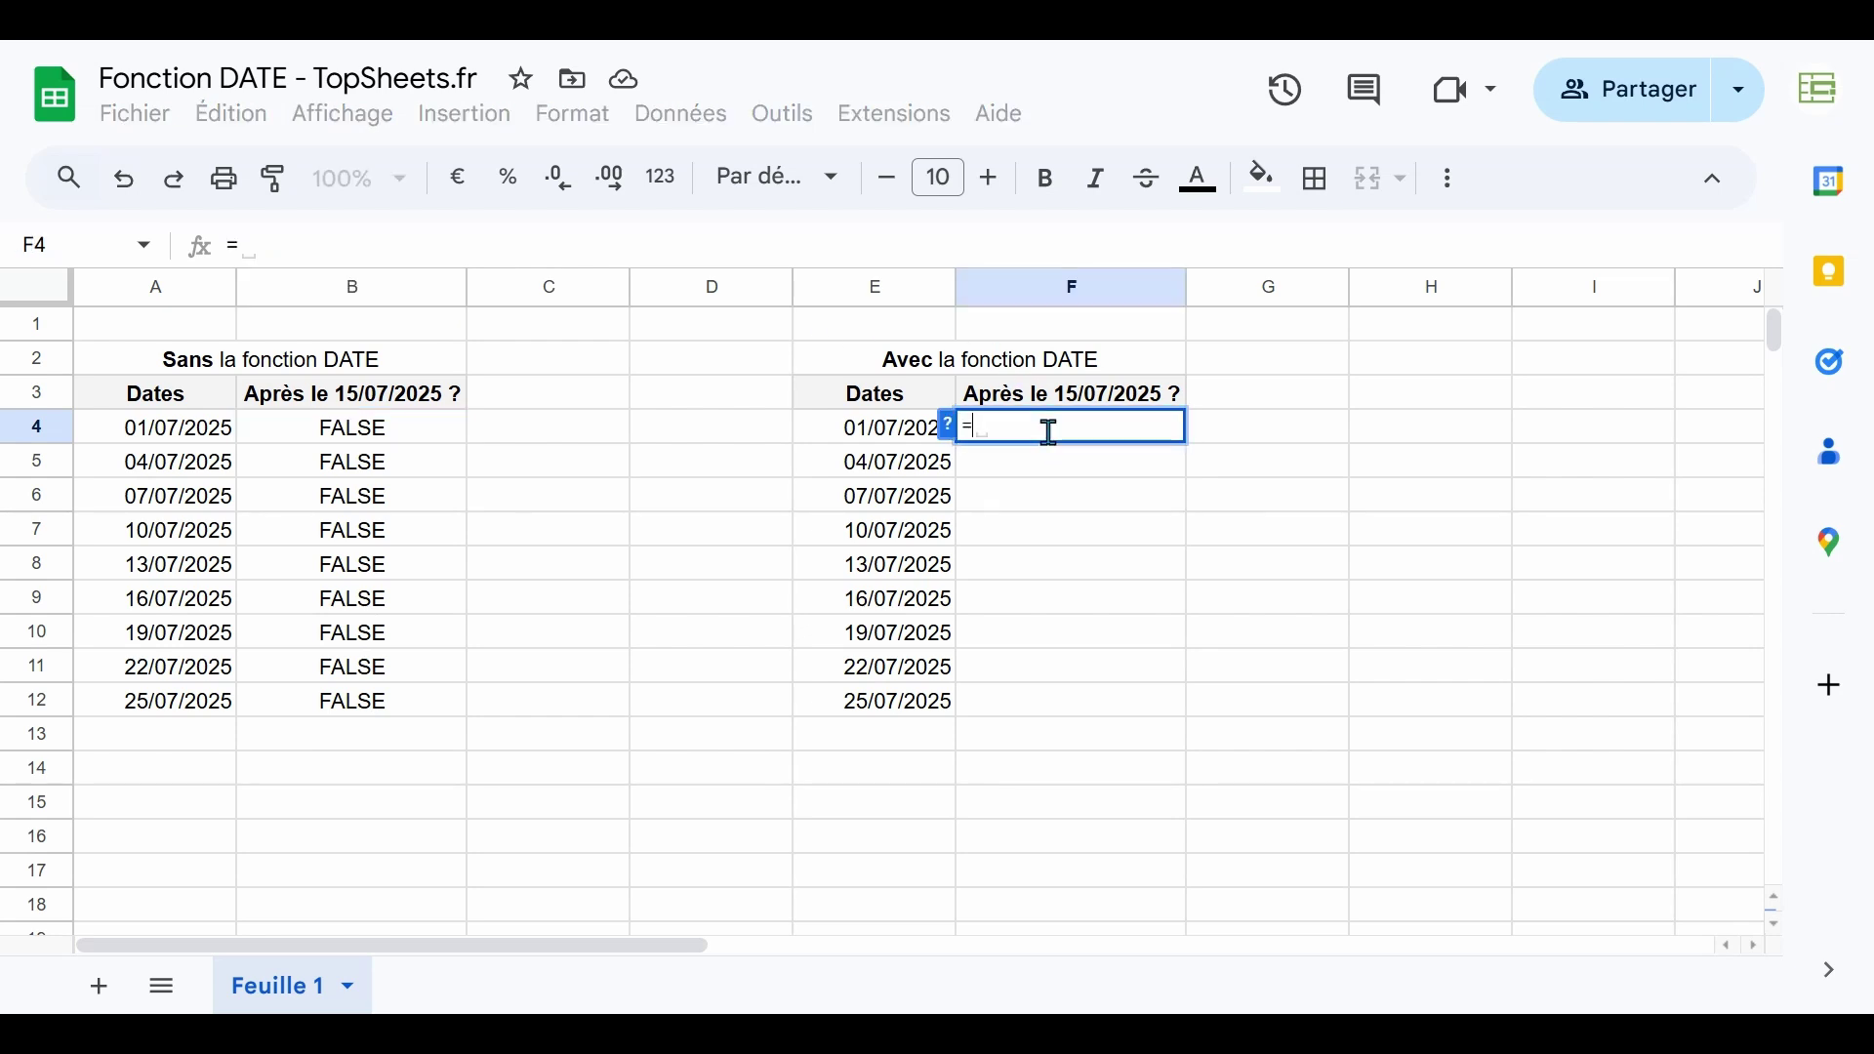
key(Left)
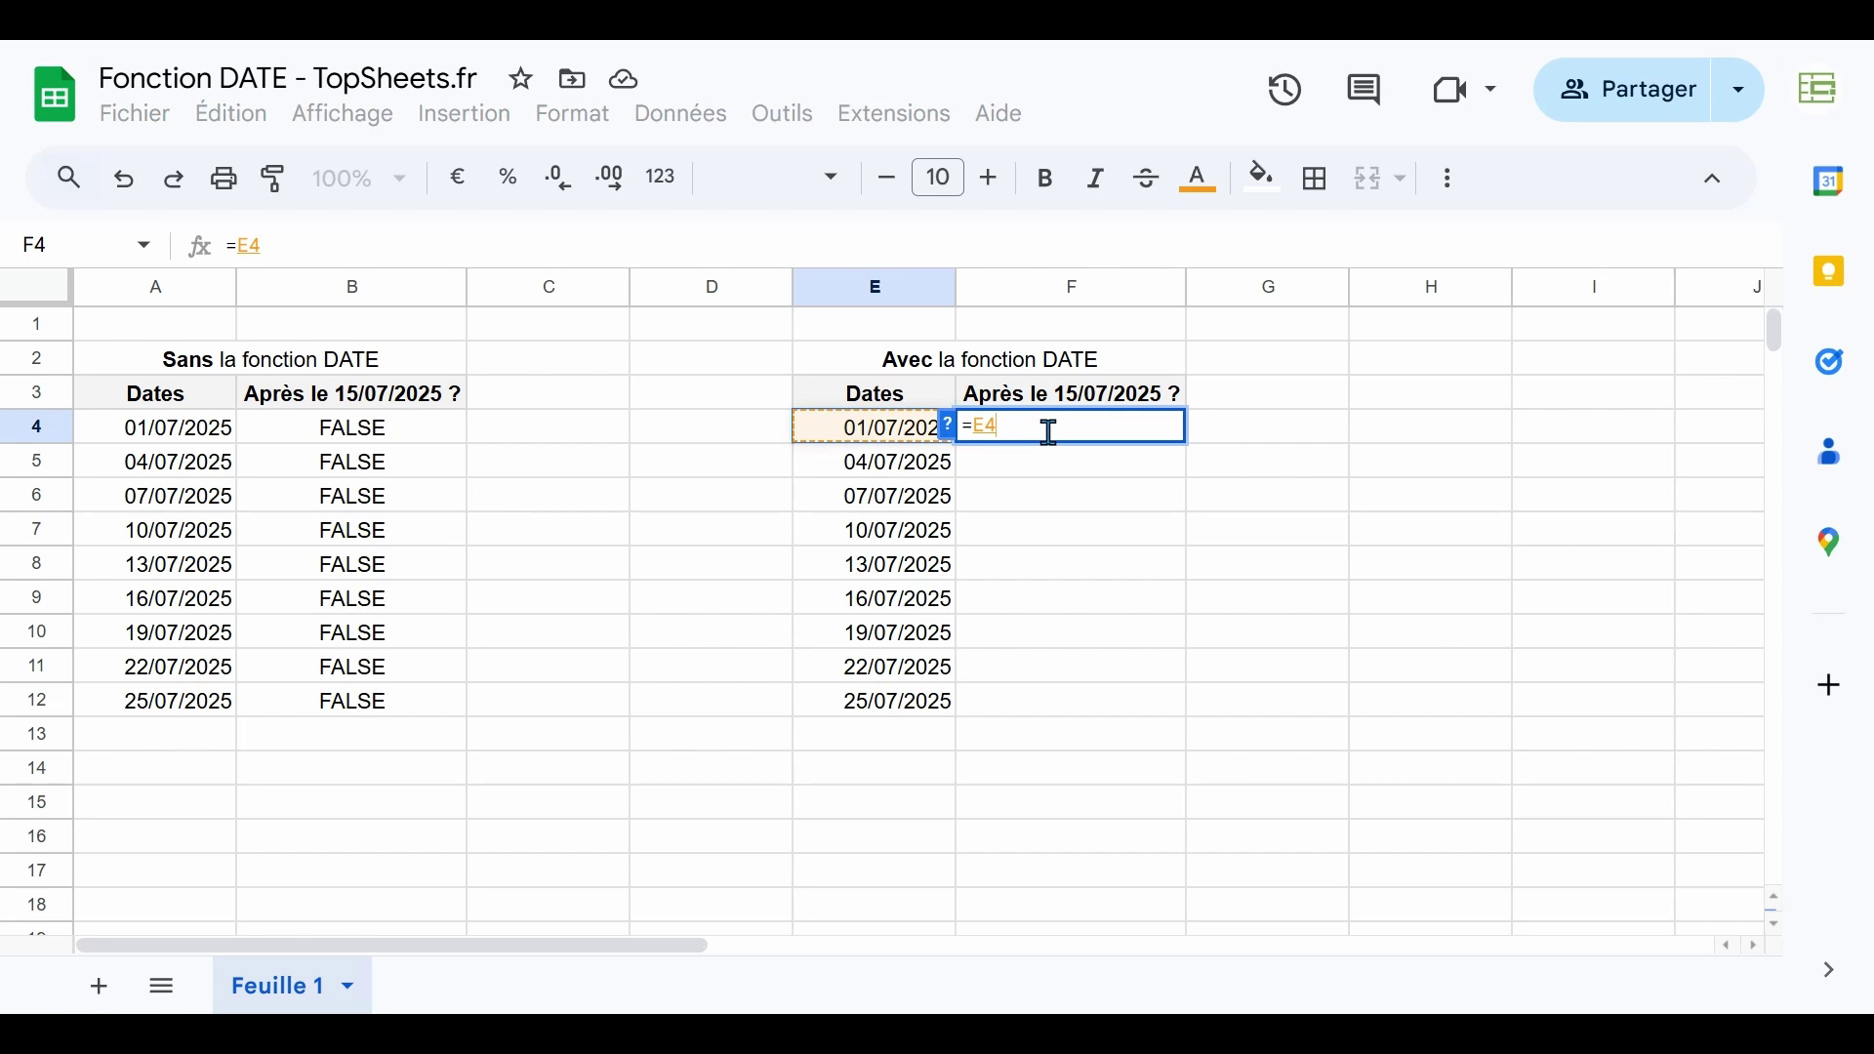
text(>)
text(DATE()
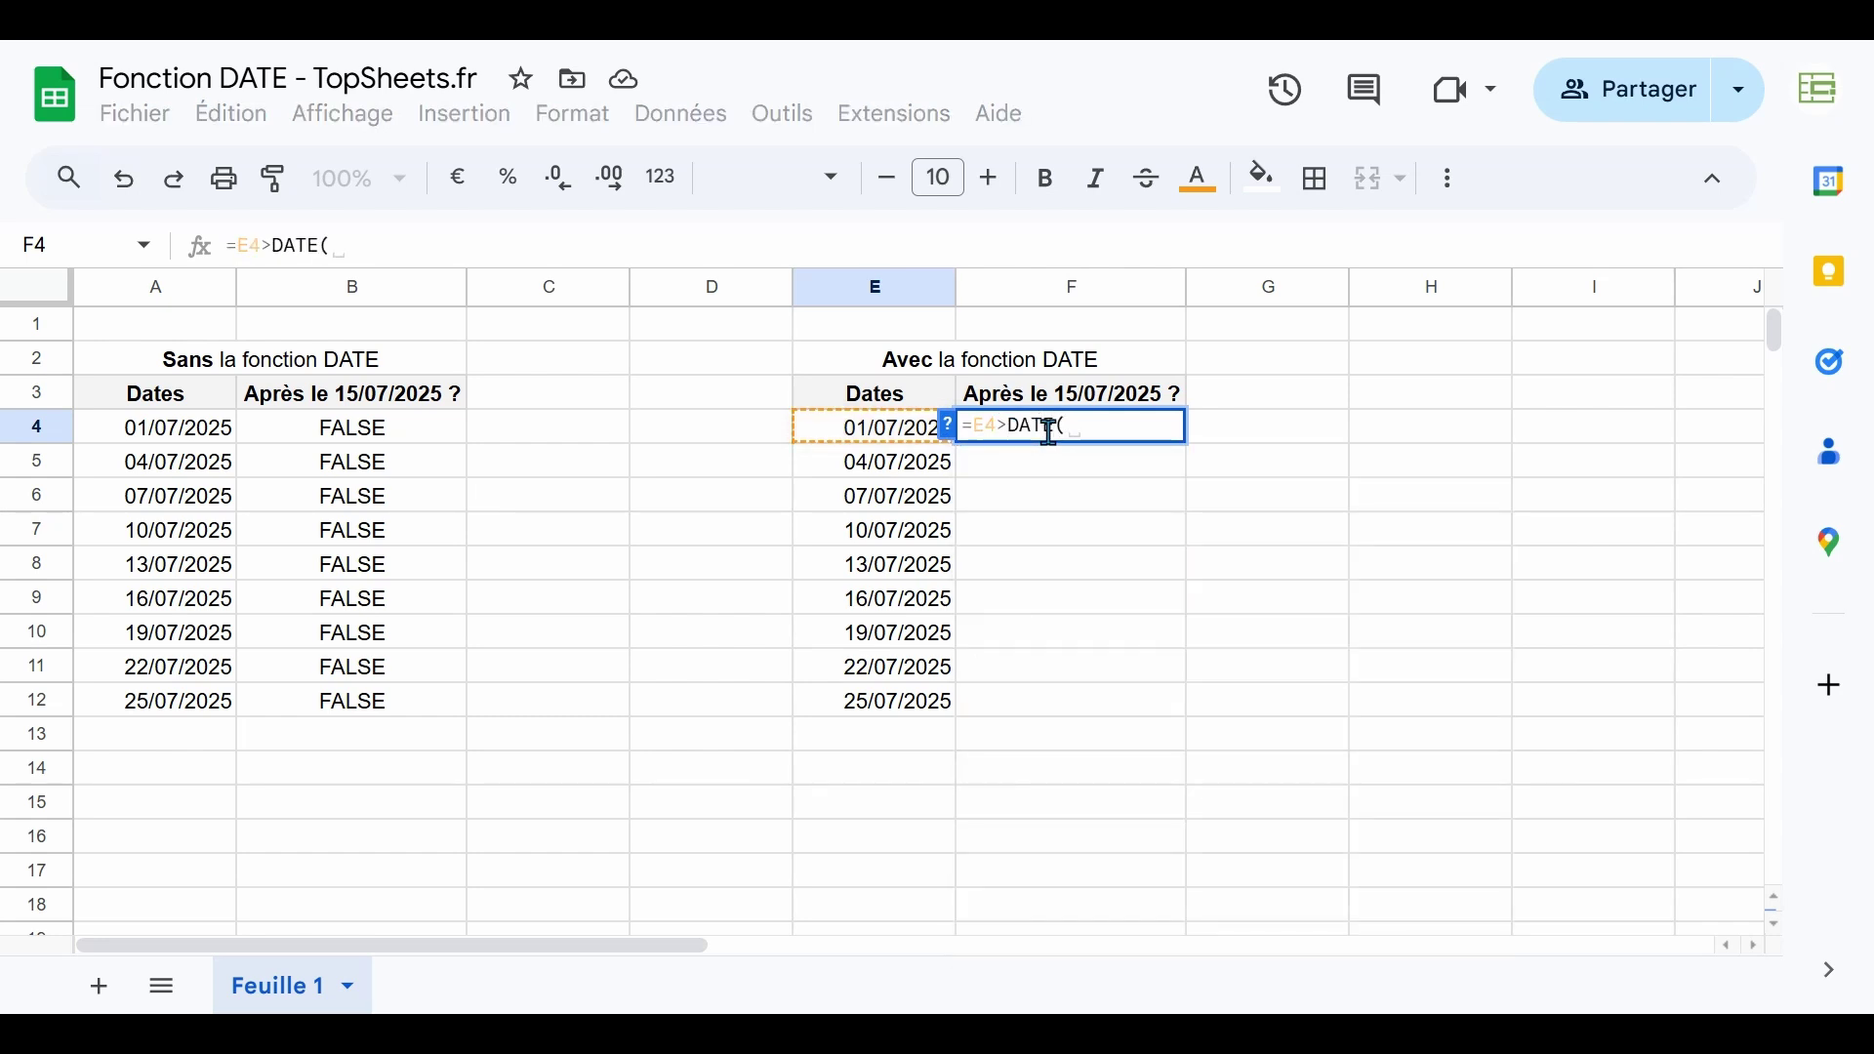
text(2025;)
text(0)
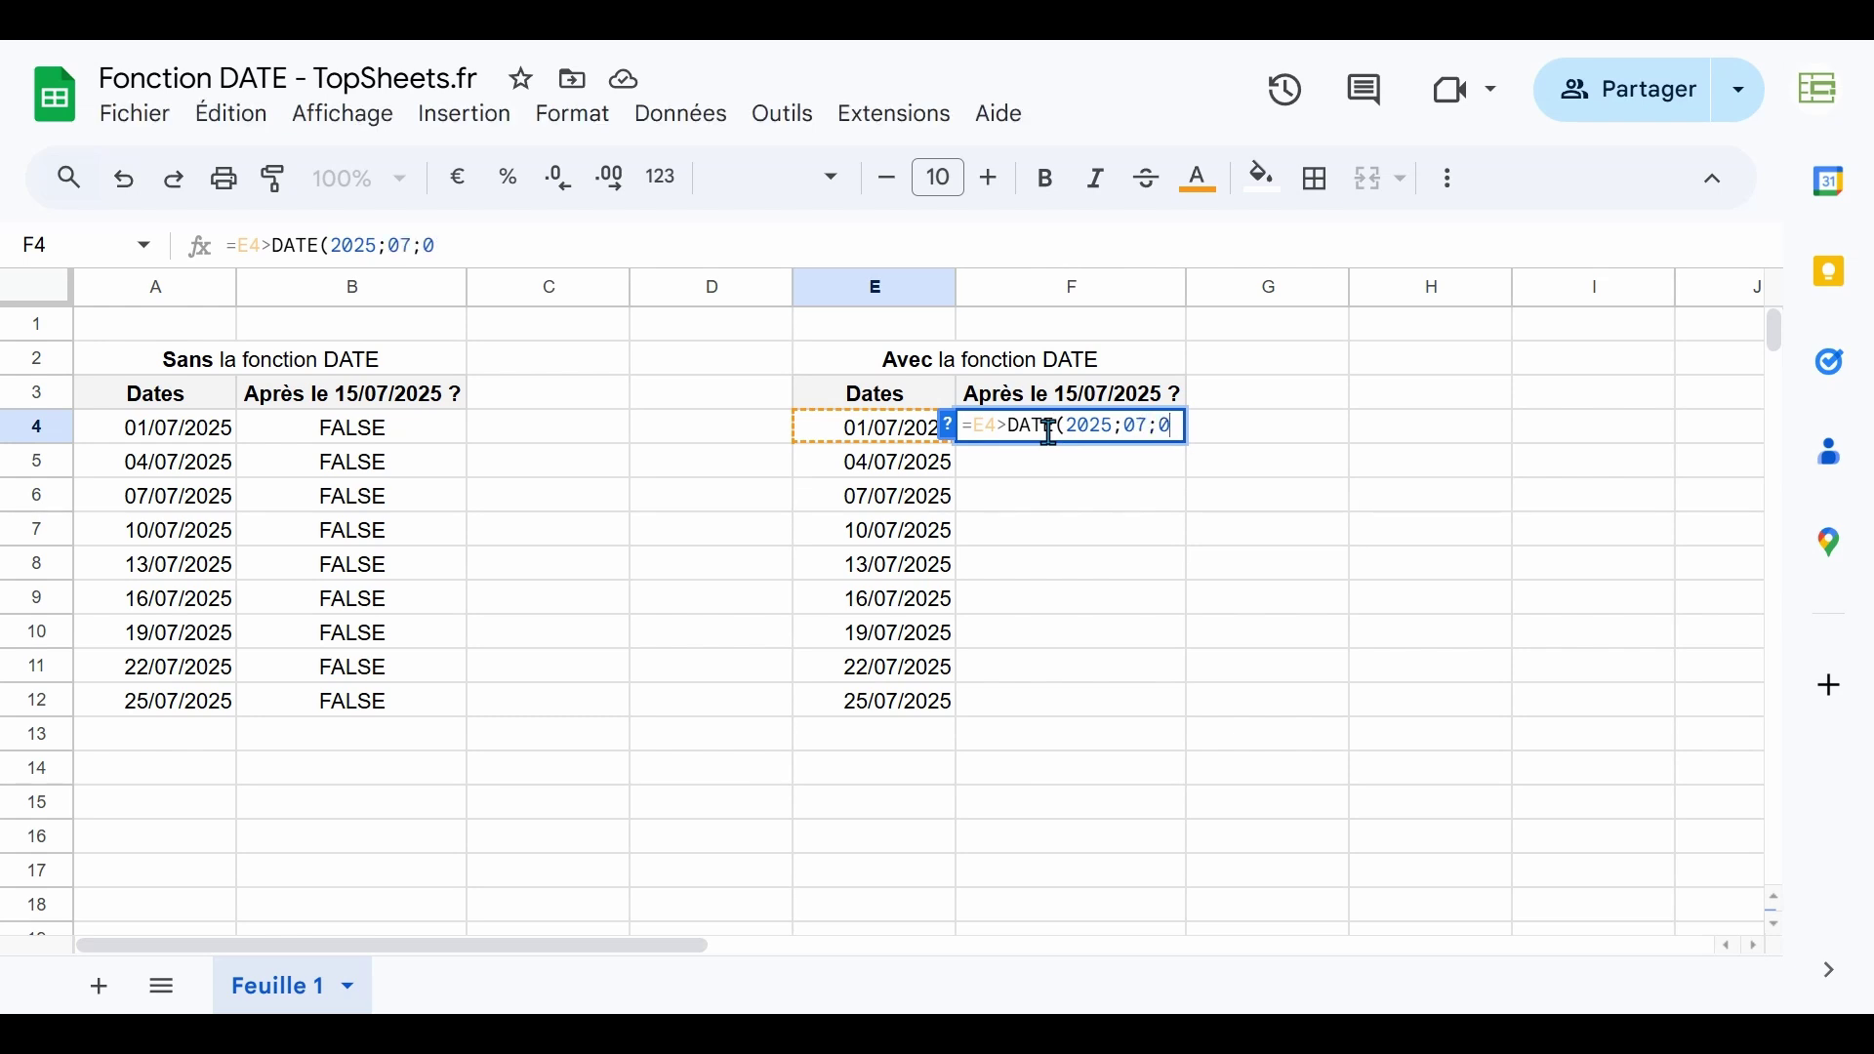
key(BackSpace)
text(15))
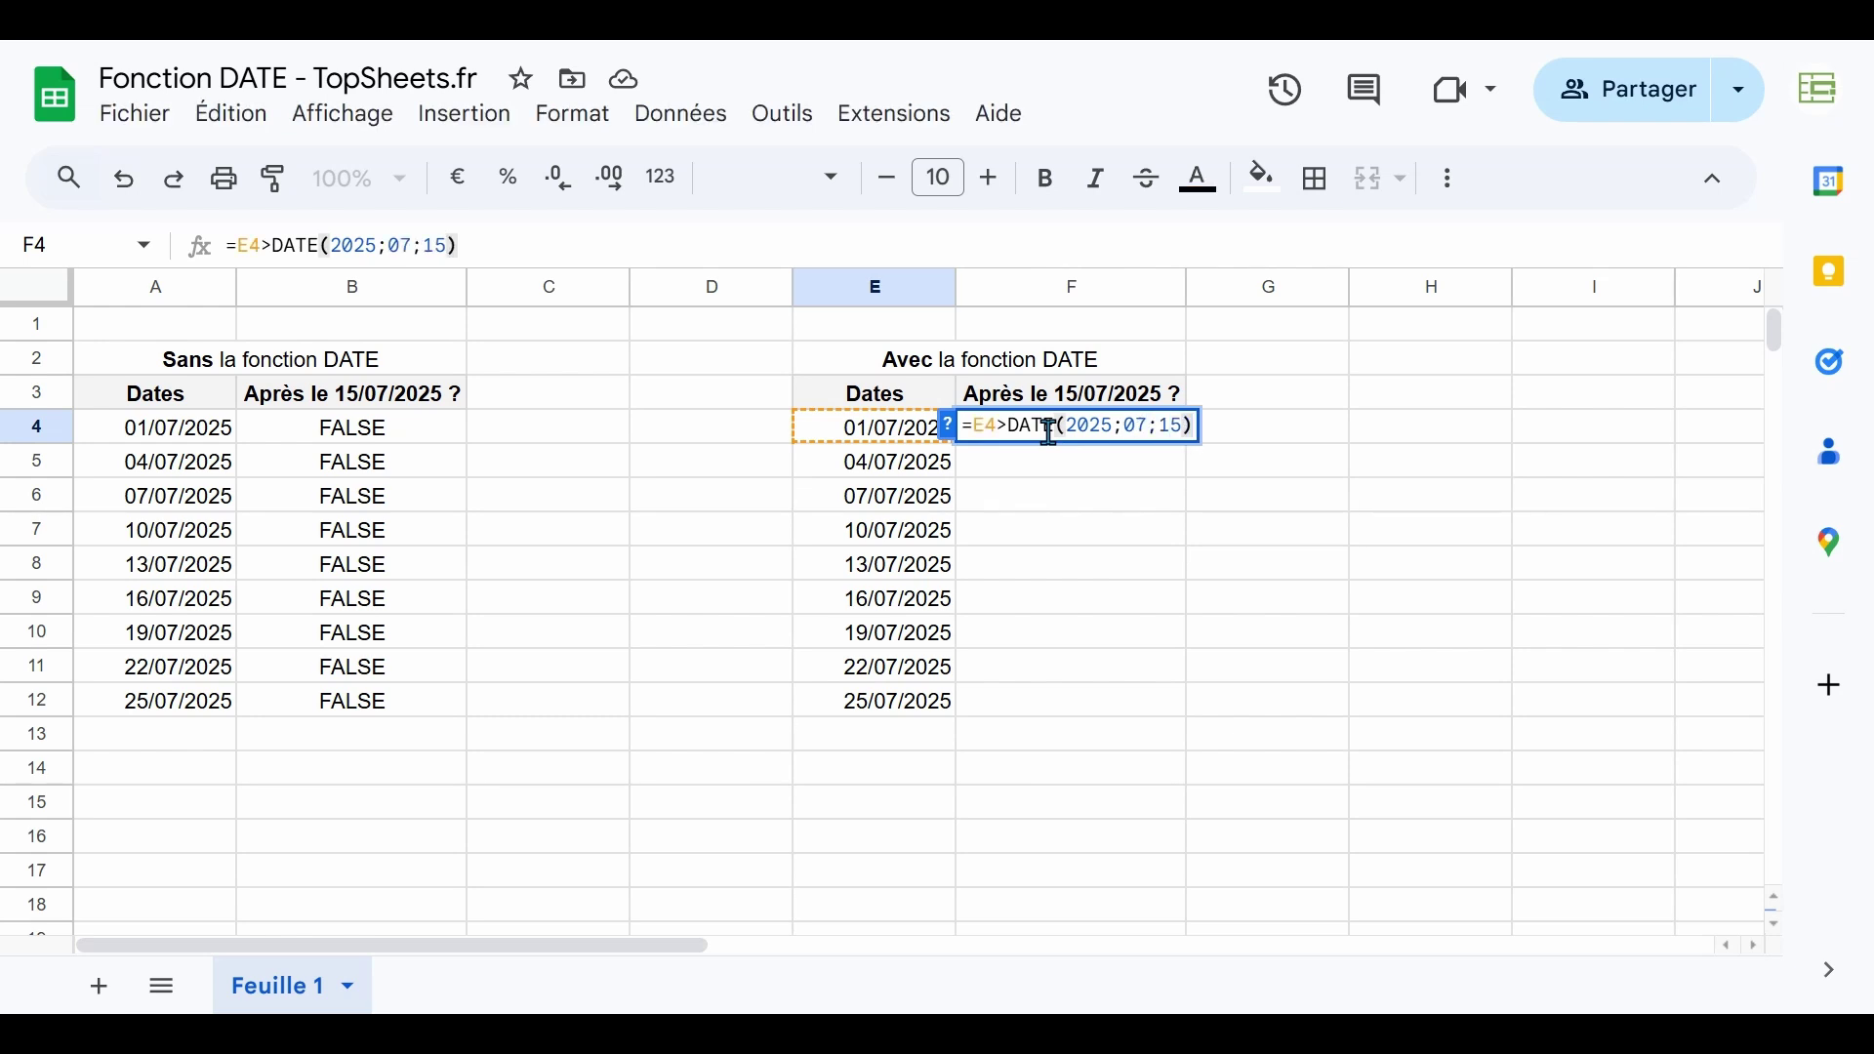
key(Return)
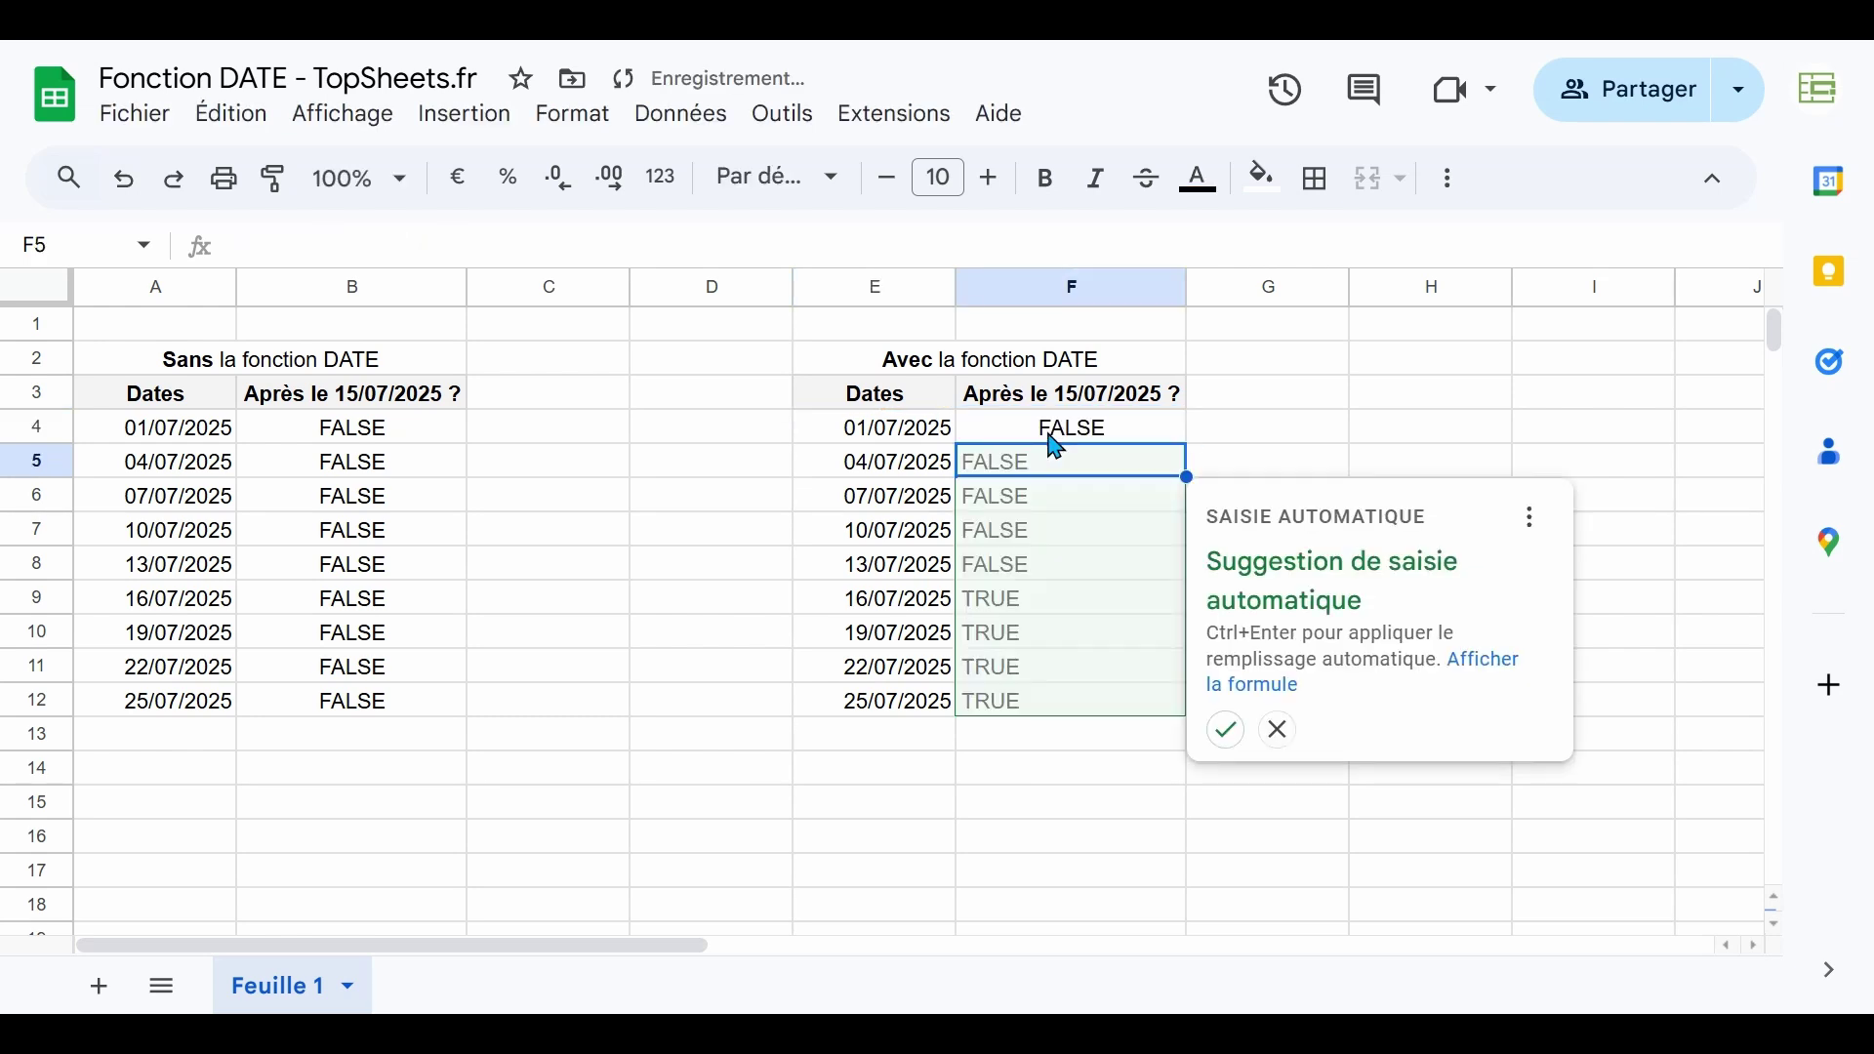
click(1226, 730)
click(1169, 773)
Examine the DATE comparisons in F4 to F12 against the dates in column E, especially around 15/07/2025
click(1121, 439)
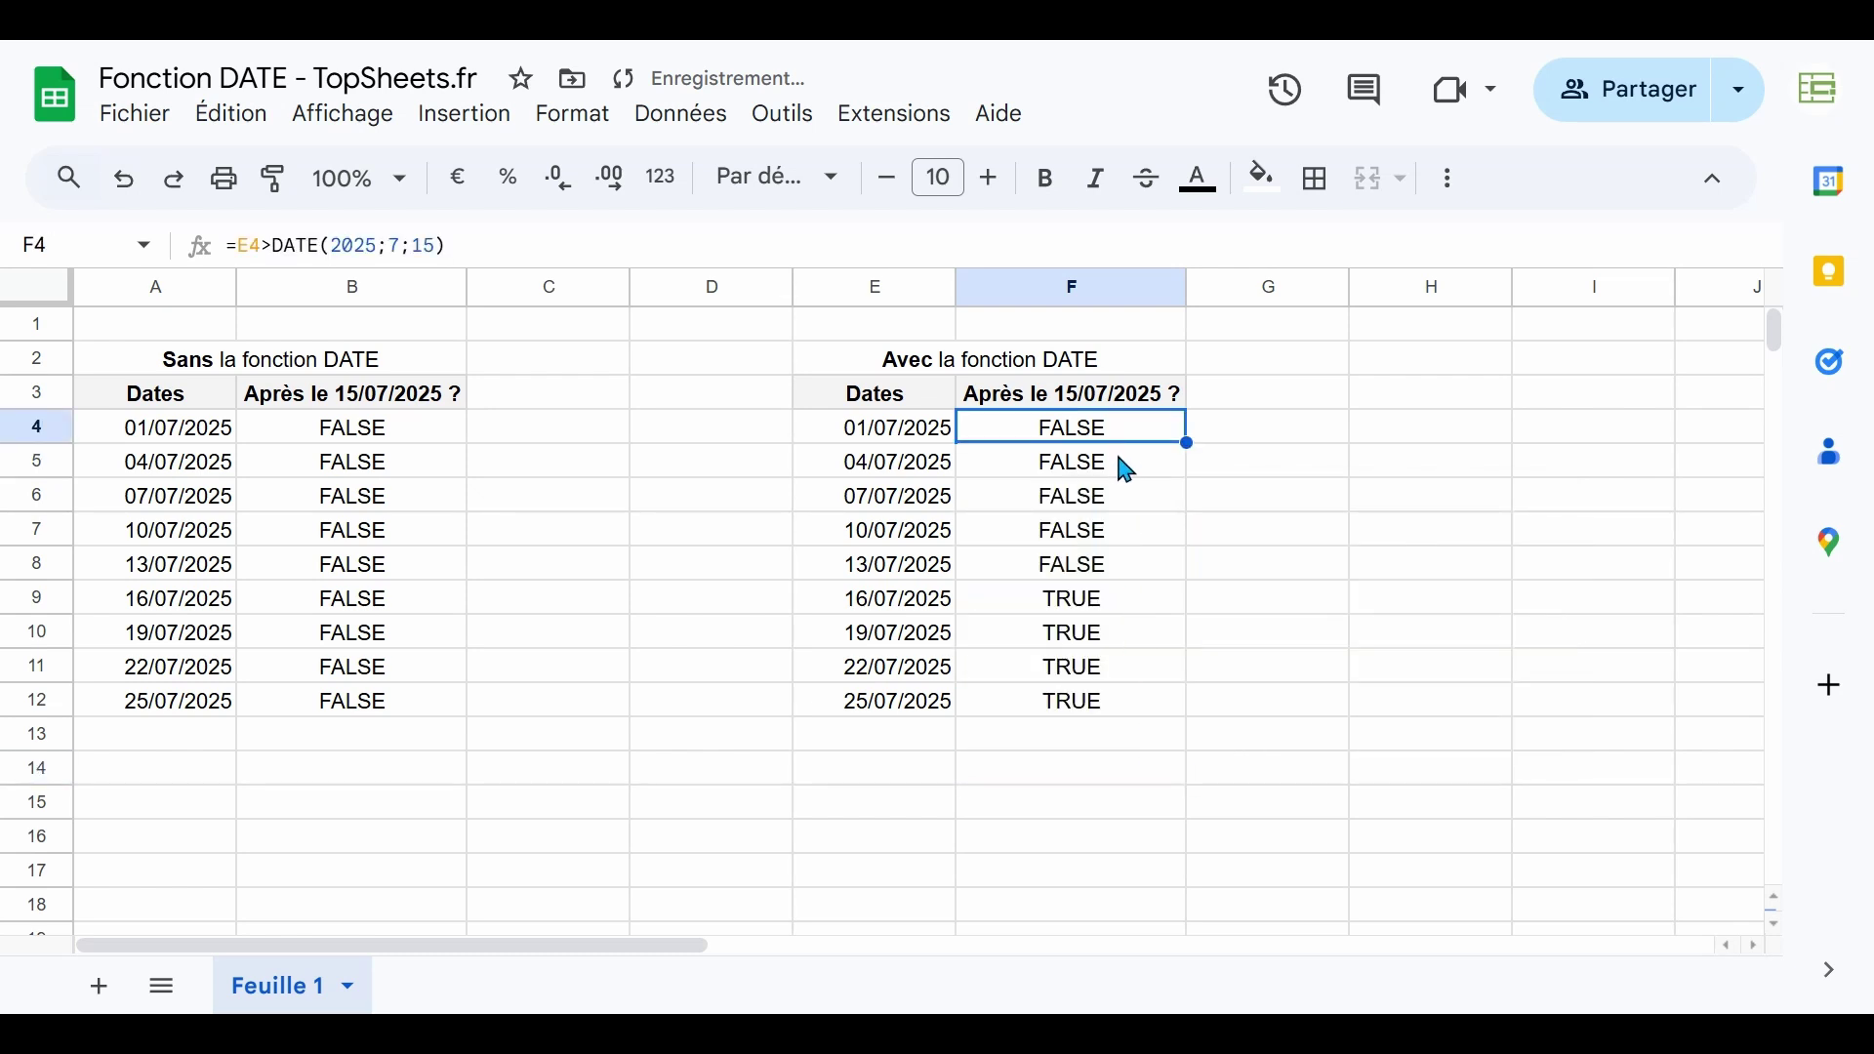
click(1123, 465)
click(1123, 532)
click(1126, 566)
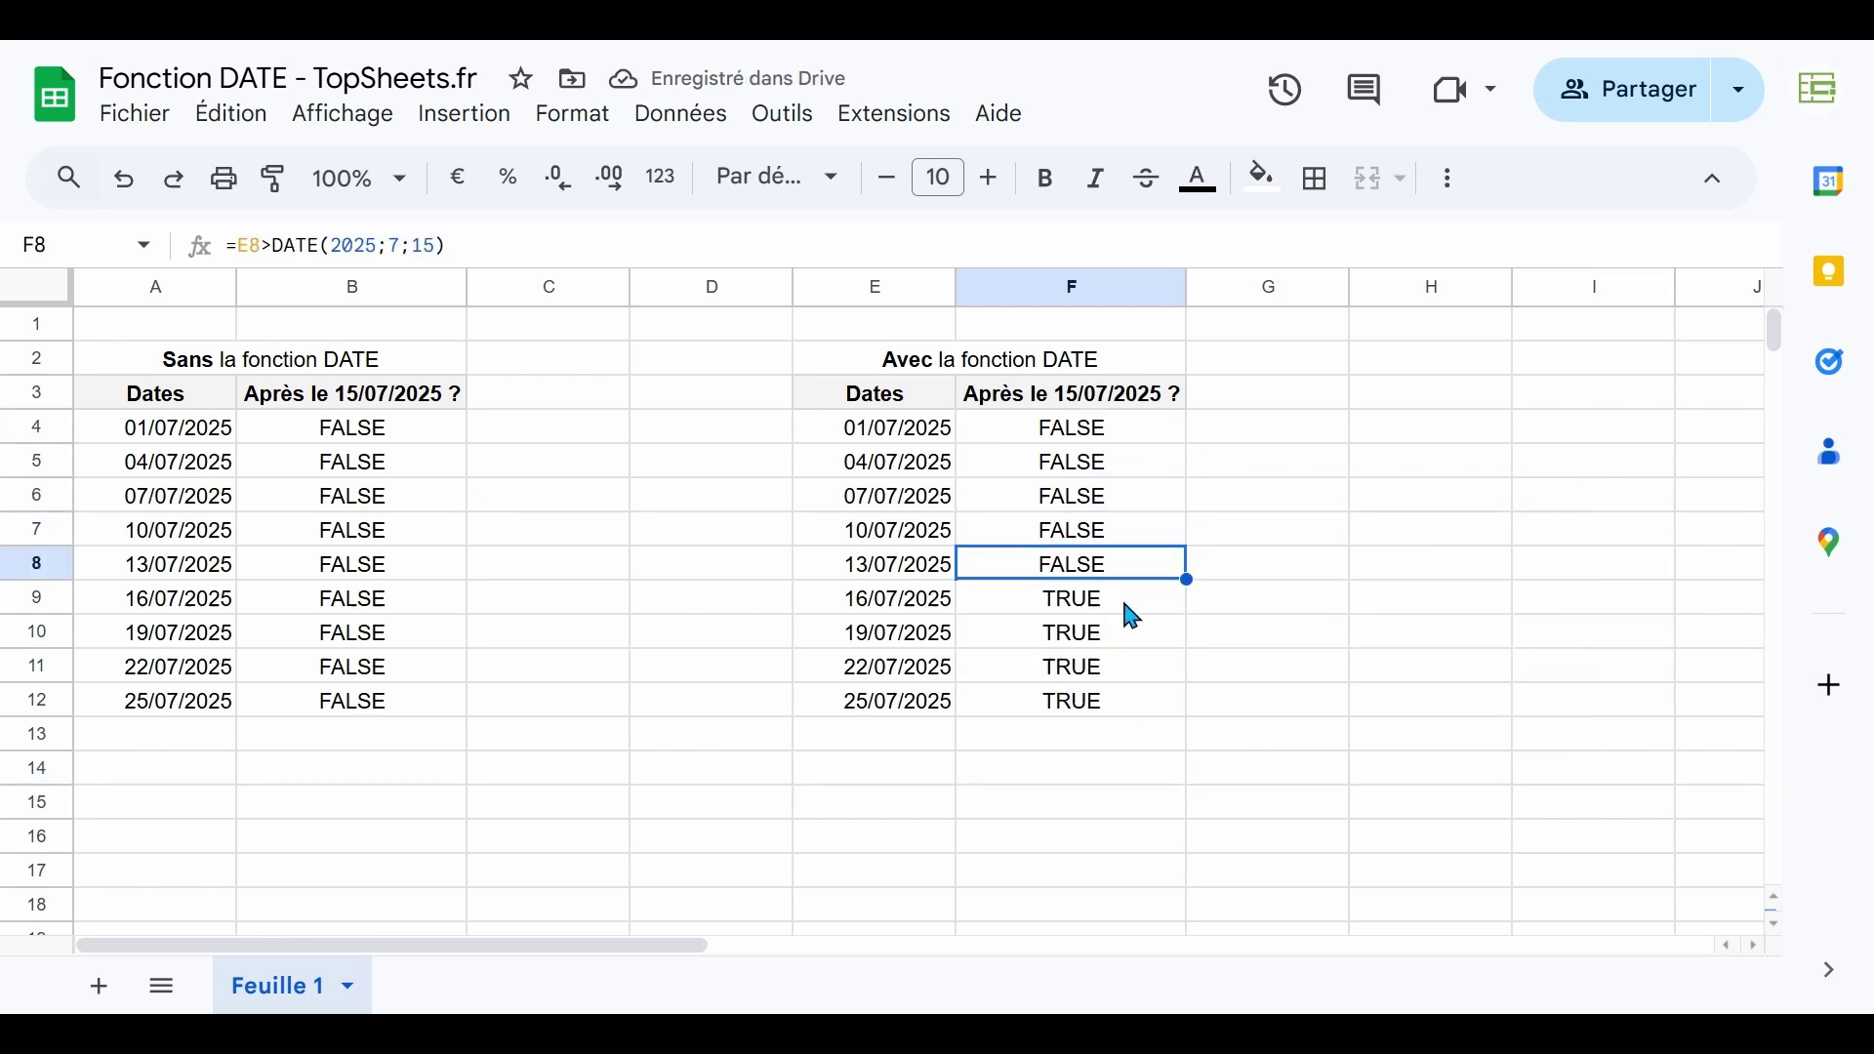
click(859, 608)
click(1050, 611)
click(1067, 645)
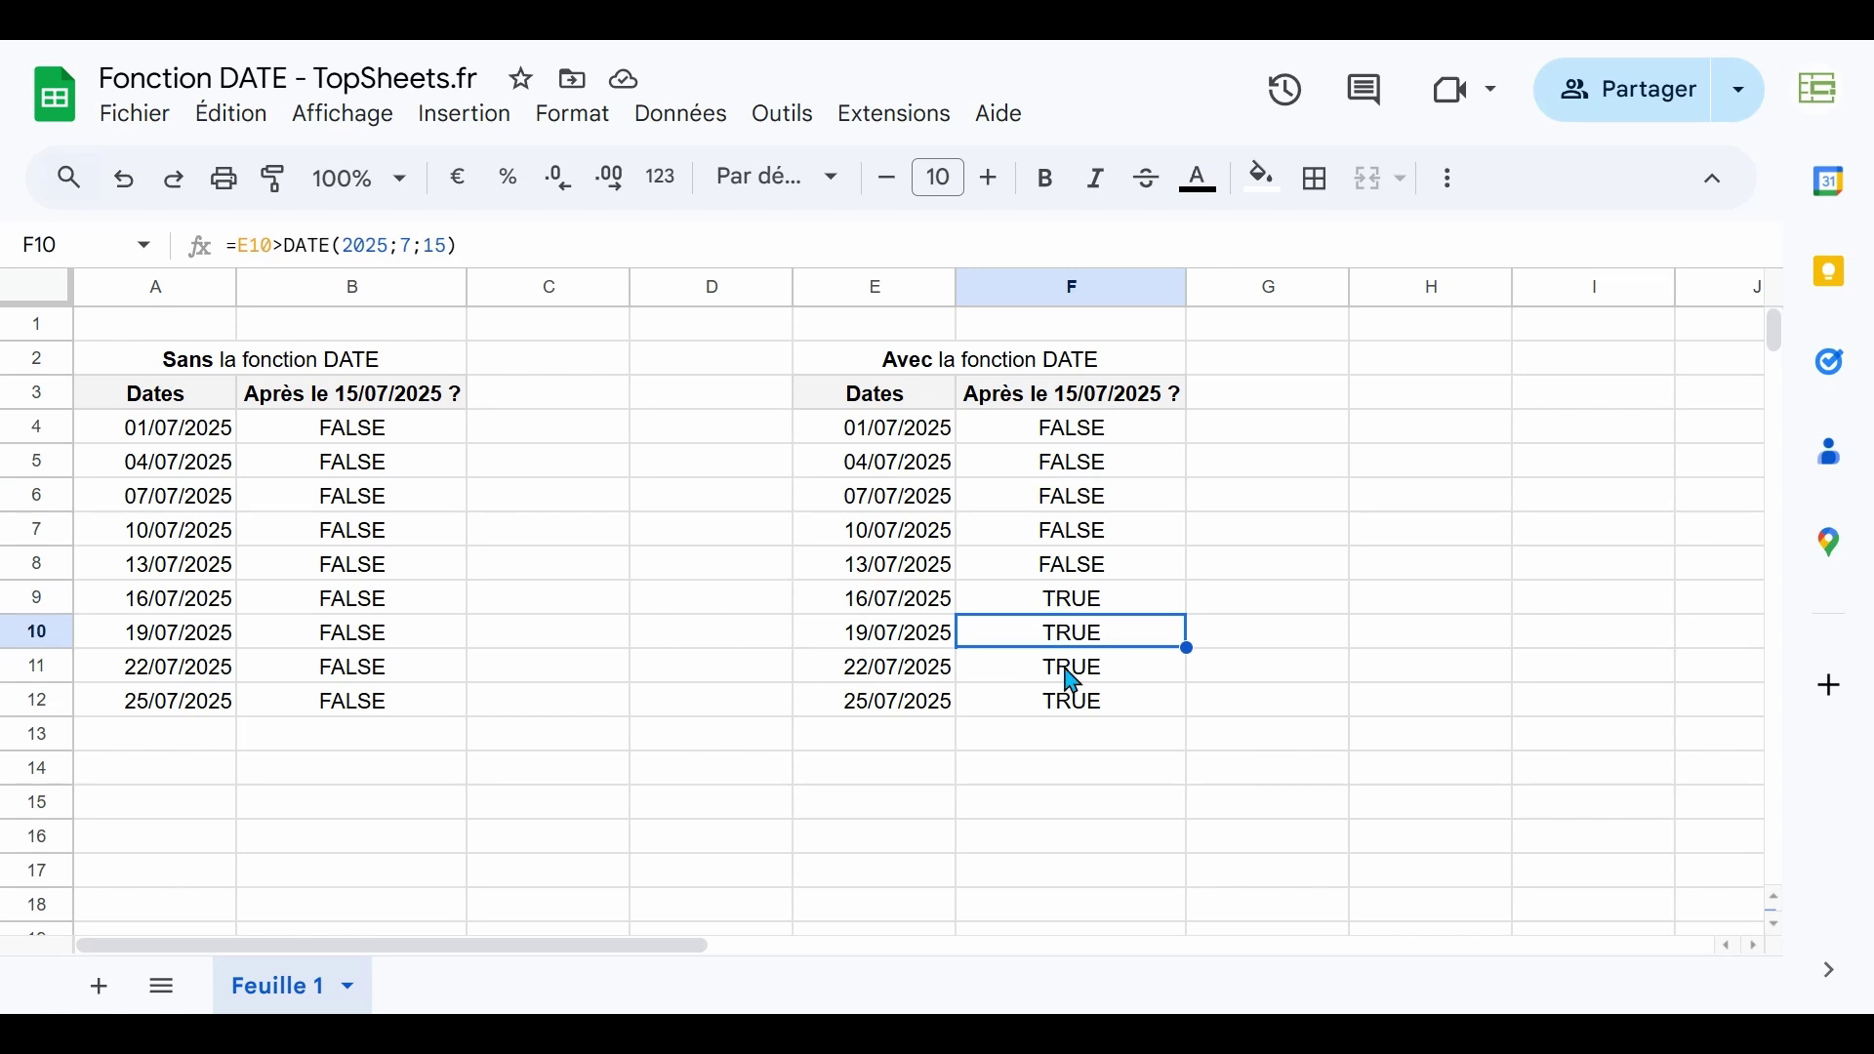
click(1070, 673)
click(1079, 708)
click(1087, 742)
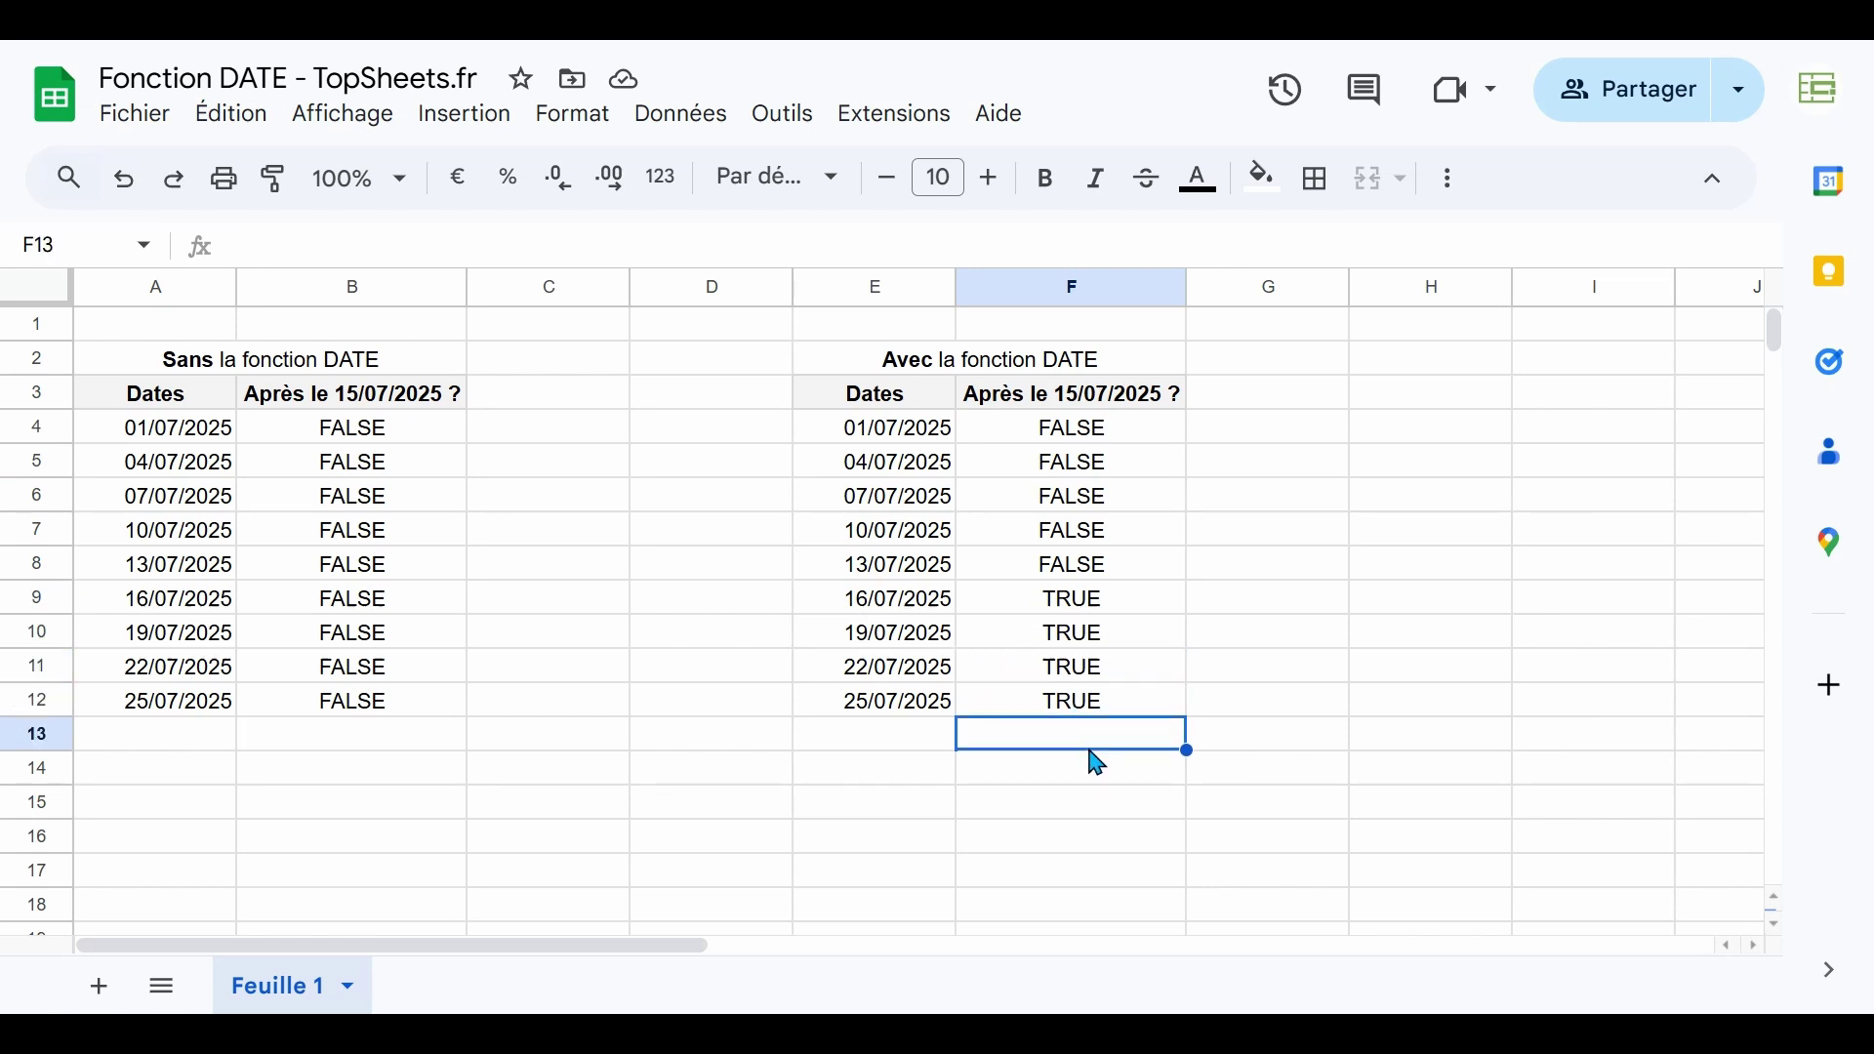
click(1209, 742)
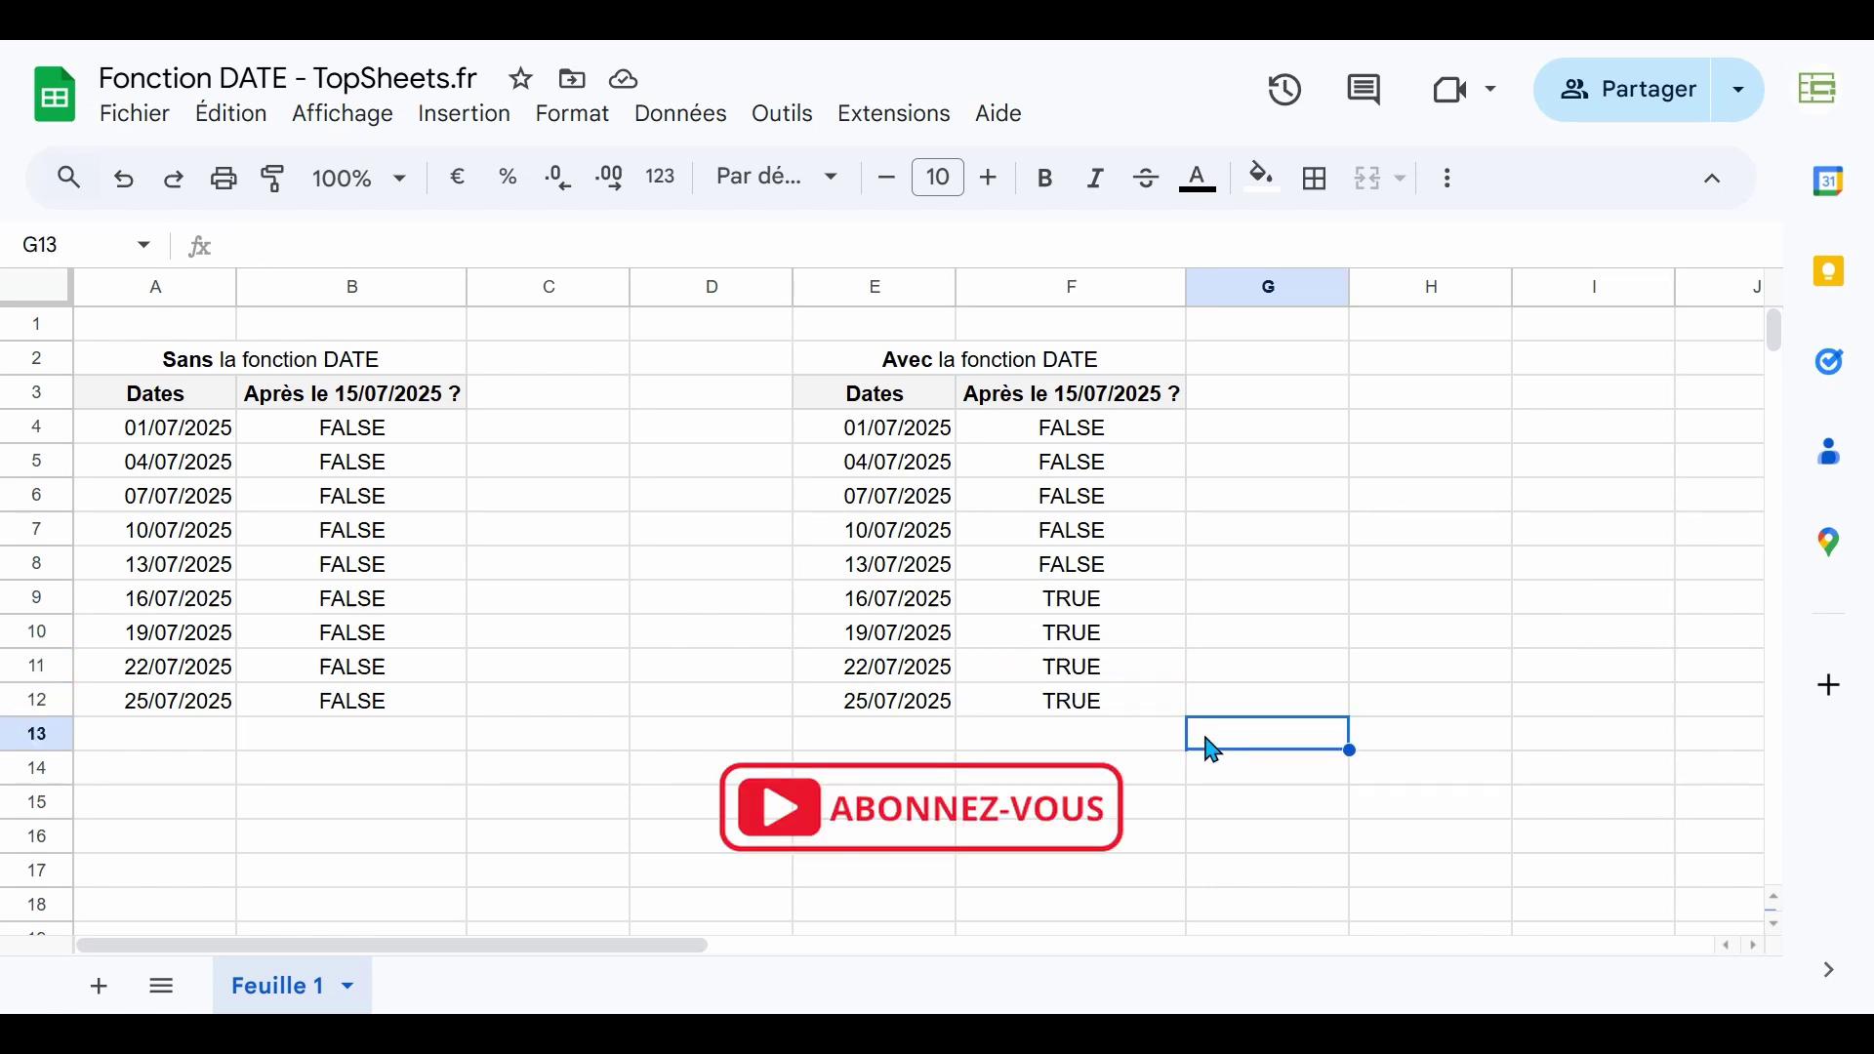
click(1043, 438)
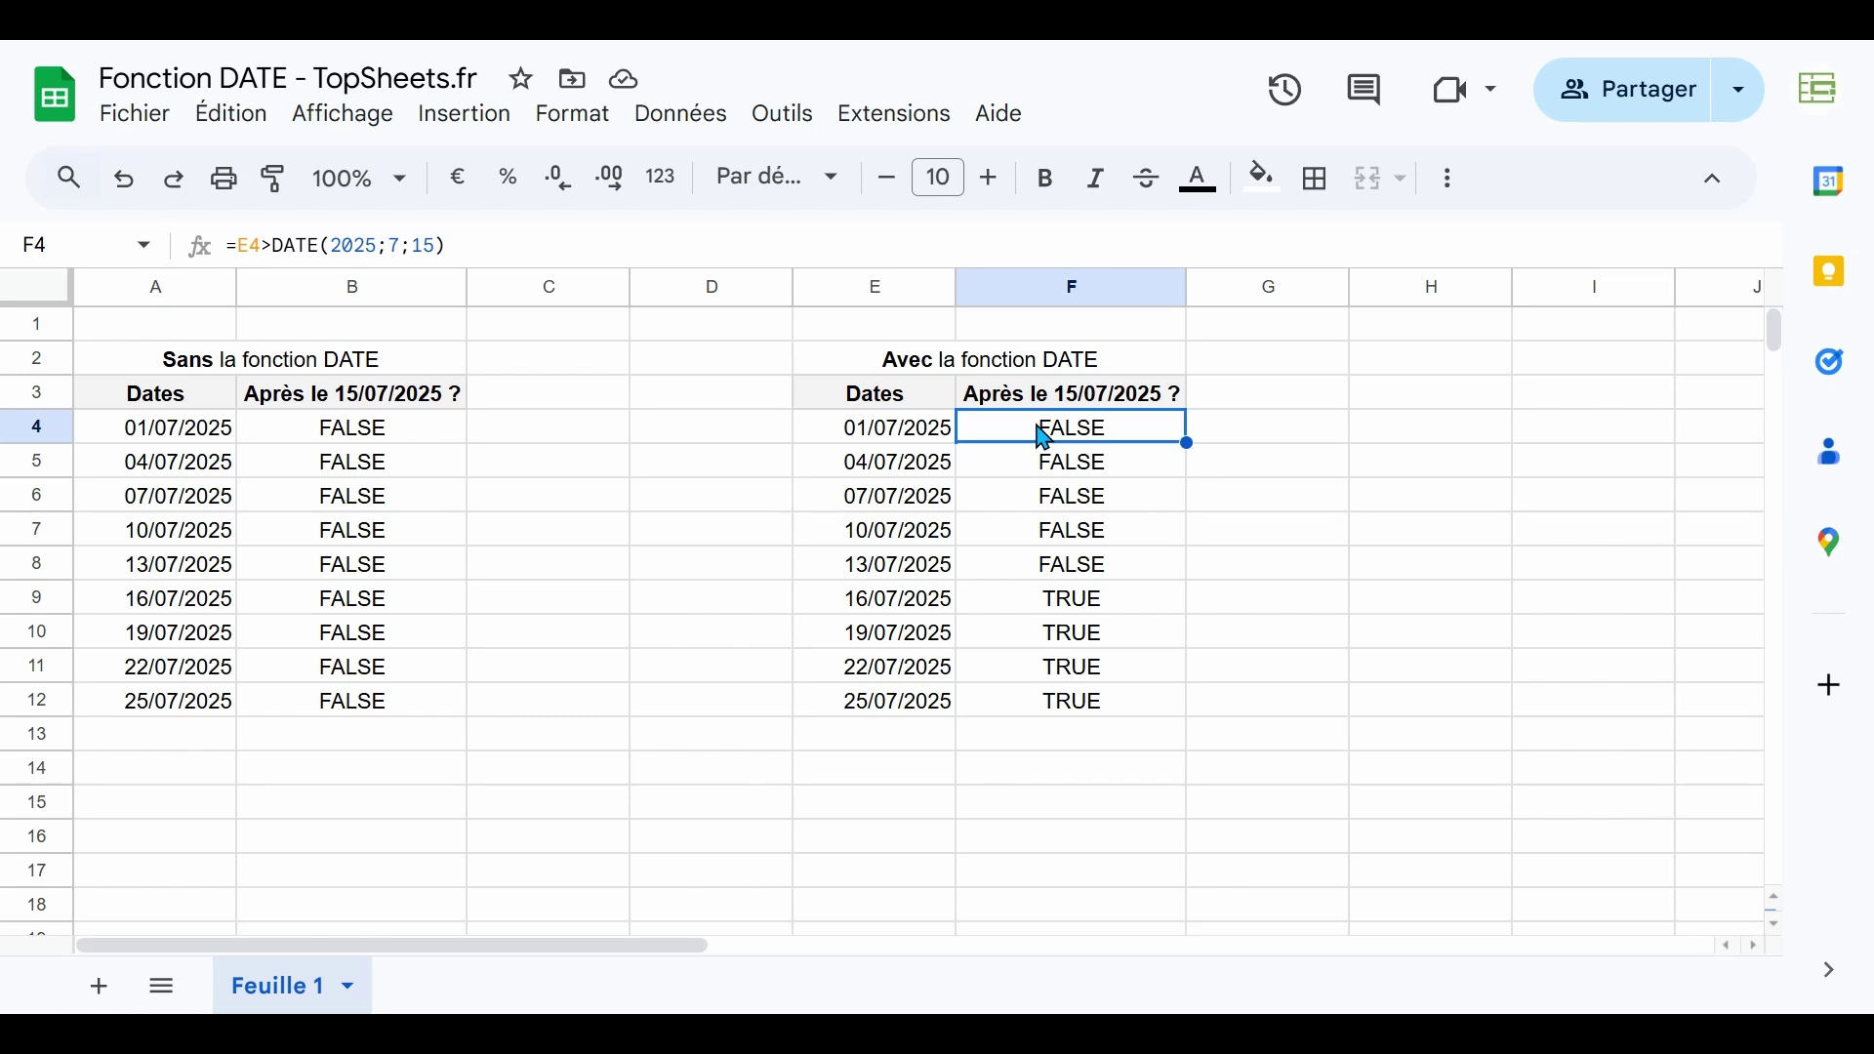